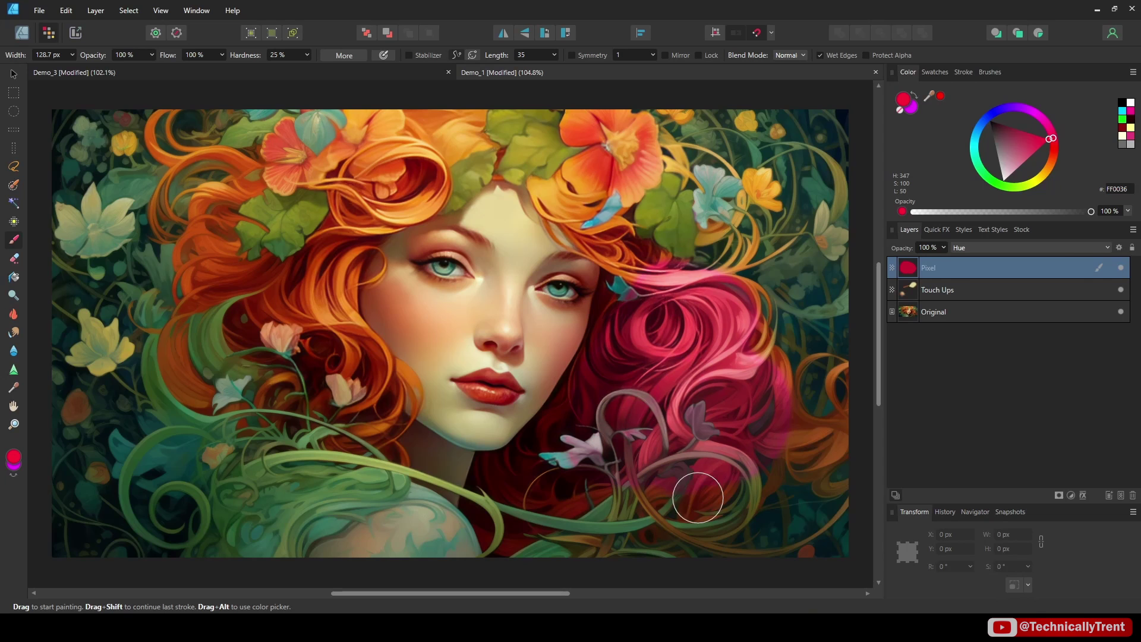
# - Paint the woman's orange hair pinkish red (FF0036) on the Pixel layer set to Hue, using the 128.7 px brush
pyautogui.moveTo(697, 497)
pyautogui.mouseDown()
pyautogui.moveTo(803, 442)
pyautogui.moveTo(752, 267)
pyautogui.moveTo(674, 215)
pyautogui.moveTo(631, 257)
pyautogui.mouseUp()
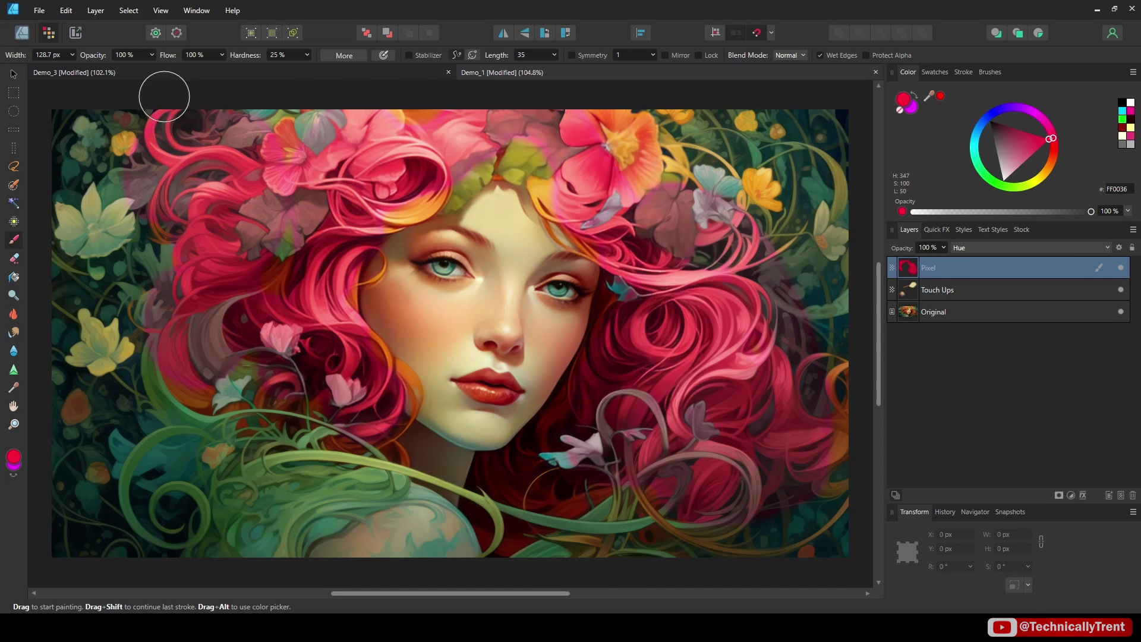
pyautogui.moveTo(164, 97)
pyautogui.mouseDown()
pyautogui.moveTo(327, 86)
pyautogui.moveTo(463, 116)
pyautogui.moveTo(501, 129)
pyautogui.moveTo(567, 199)
pyautogui.moveTo(630, 143)
pyautogui.moveTo(689, 192)
pyautogui.moveTo(738, 264)
pyautogui.mouseUp()
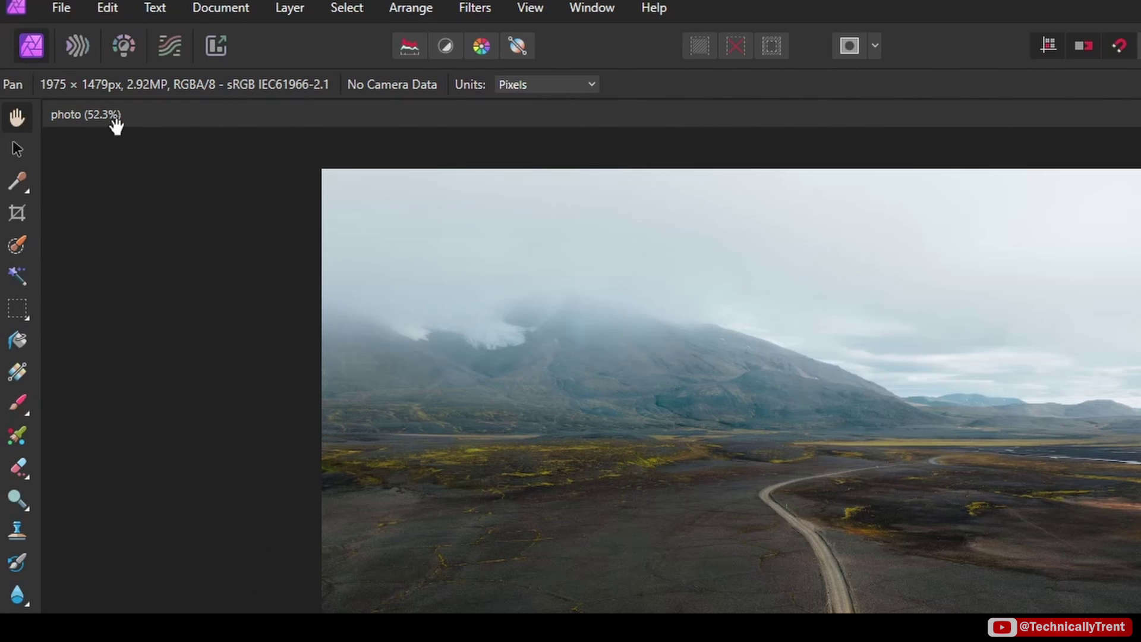
# - In Affinity Photo's Liquify Persona, push the landscape mesh around the mountains and horizon with Liquify Push Forward
pyautogui.hotkey('ctrl', 'j')
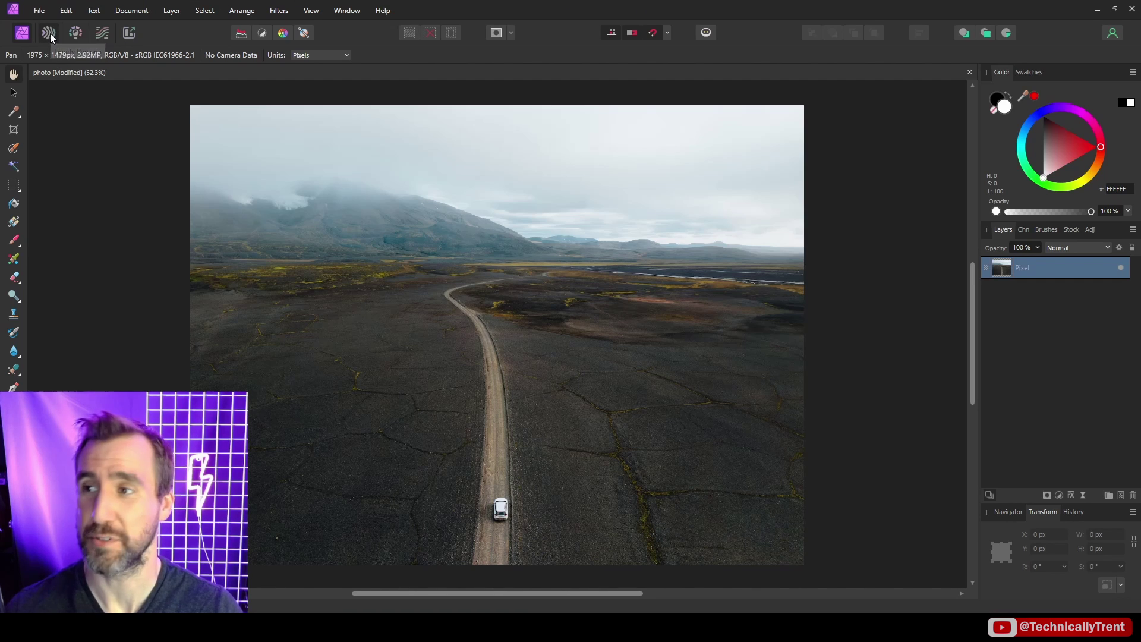
pyautogui.click(77, 46)
pyautogui.moveTo(453, 267); pyautogui.dragTo(445, 269)
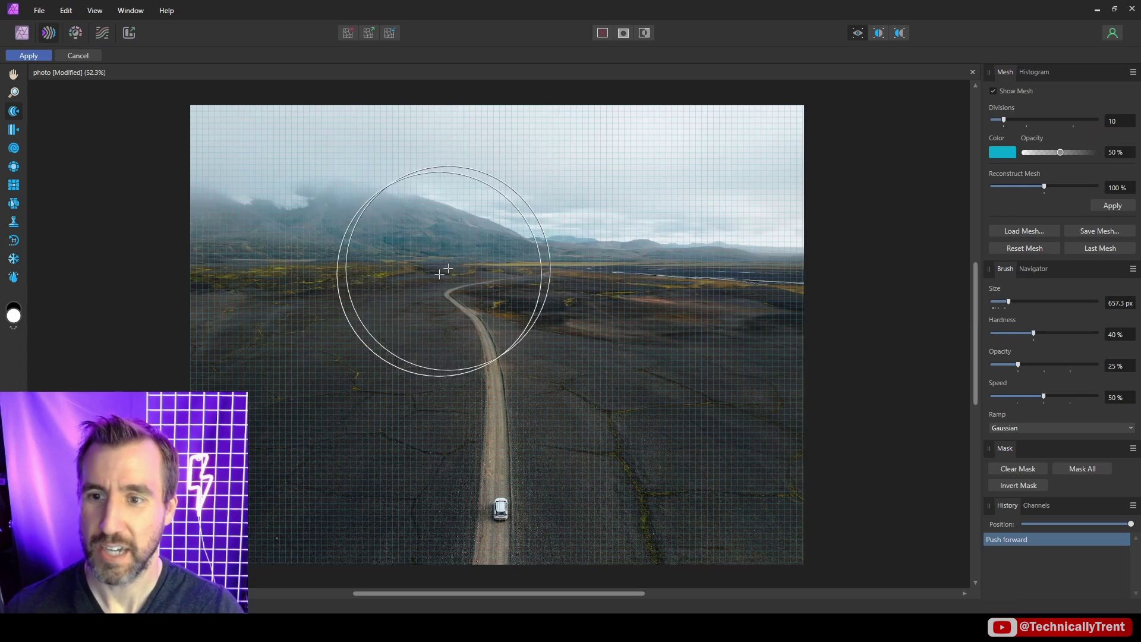
pyautogui.moveTo(369, 330); pyautogui.dragTo(392, 331)
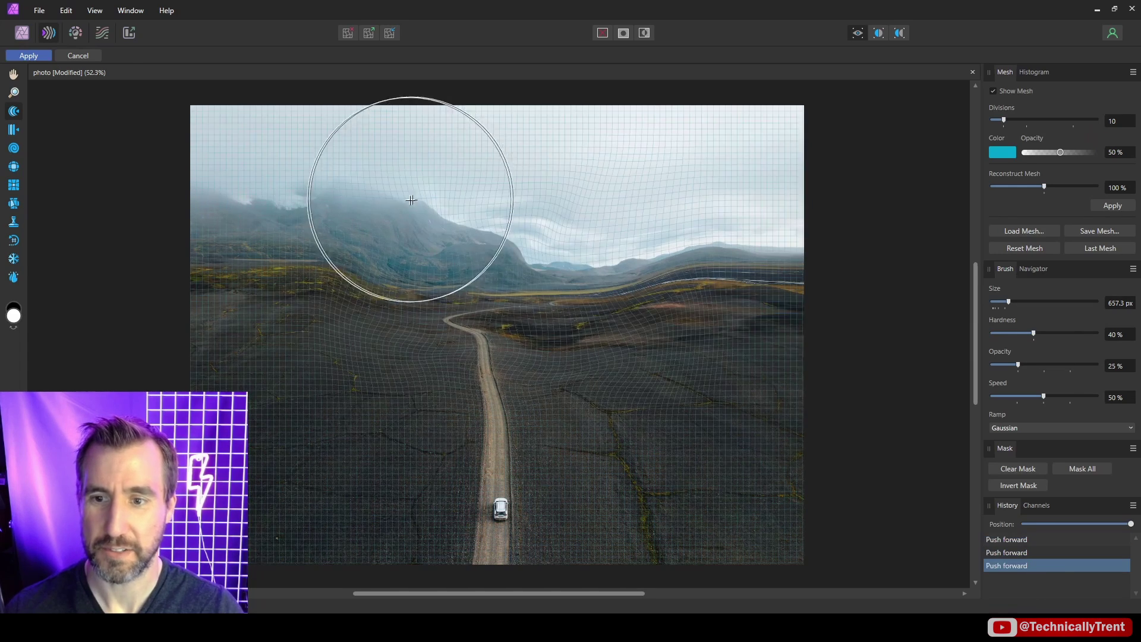
# - View the landscape photo in the Develop Persona and in the Tone Mapping Persona
pyautogui.click(75, 33)
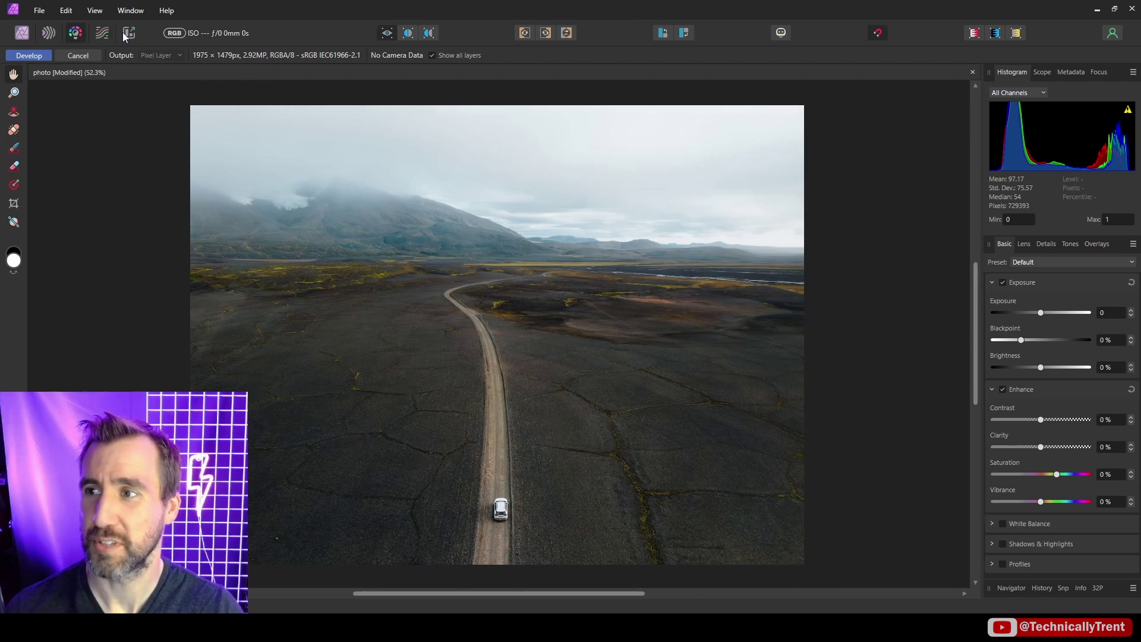
pyautogui.click(102, 32)
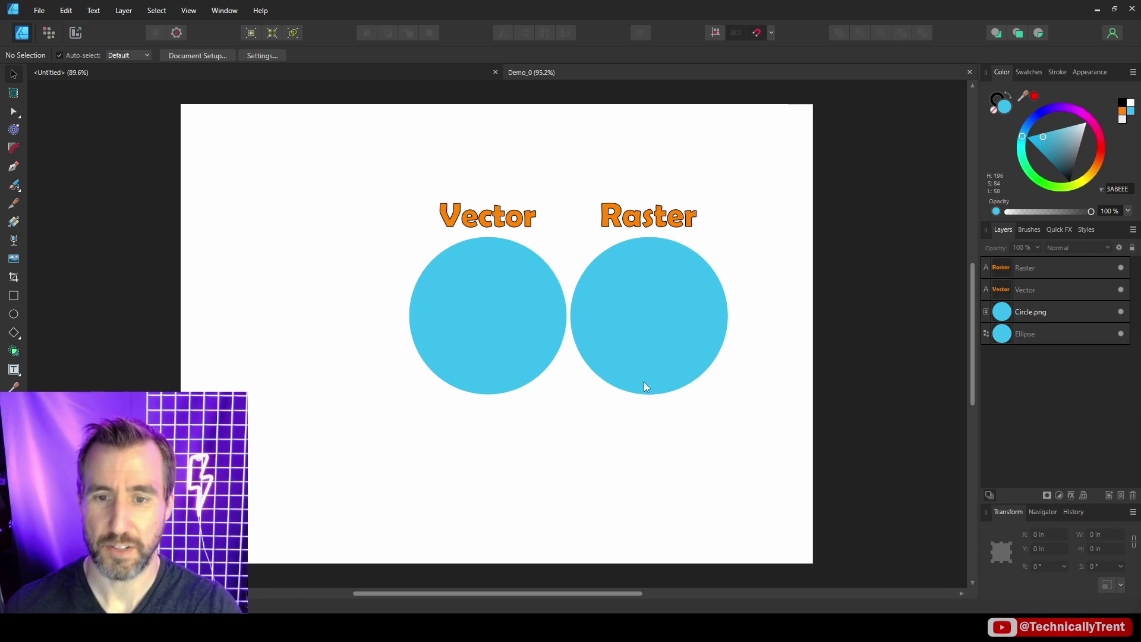
# - In Affinity Designer, examine the facing edges of the vector and raster circles at high magnification
pyautogui.moveTo(578, 390); pyautogui.dragTo(588, 390)
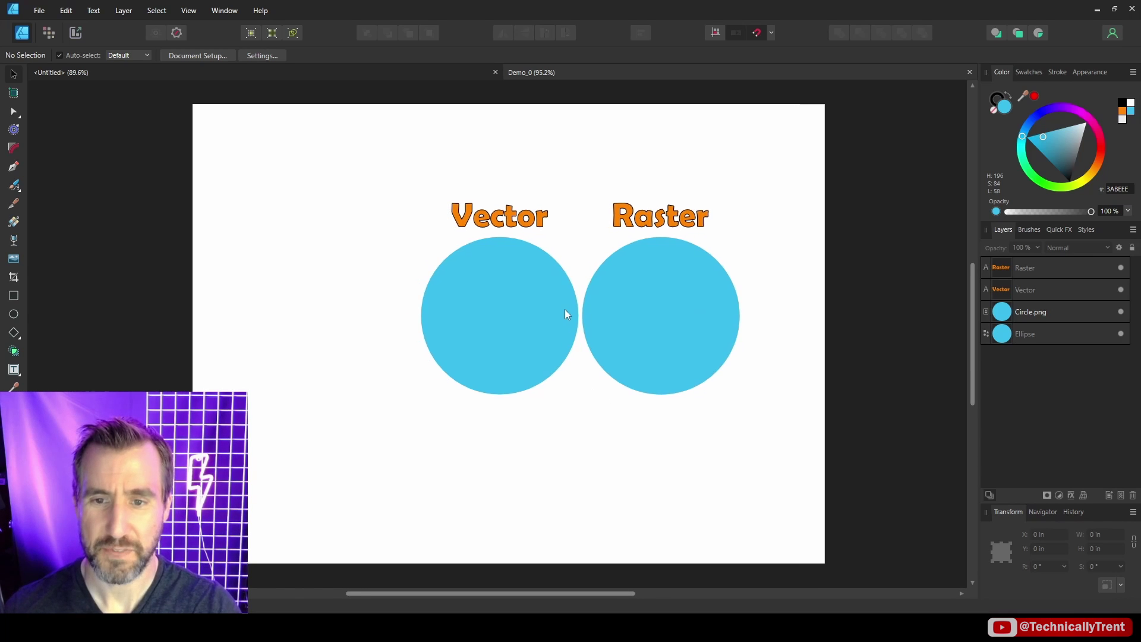
pyautogui.scroll(15, 603, 321)
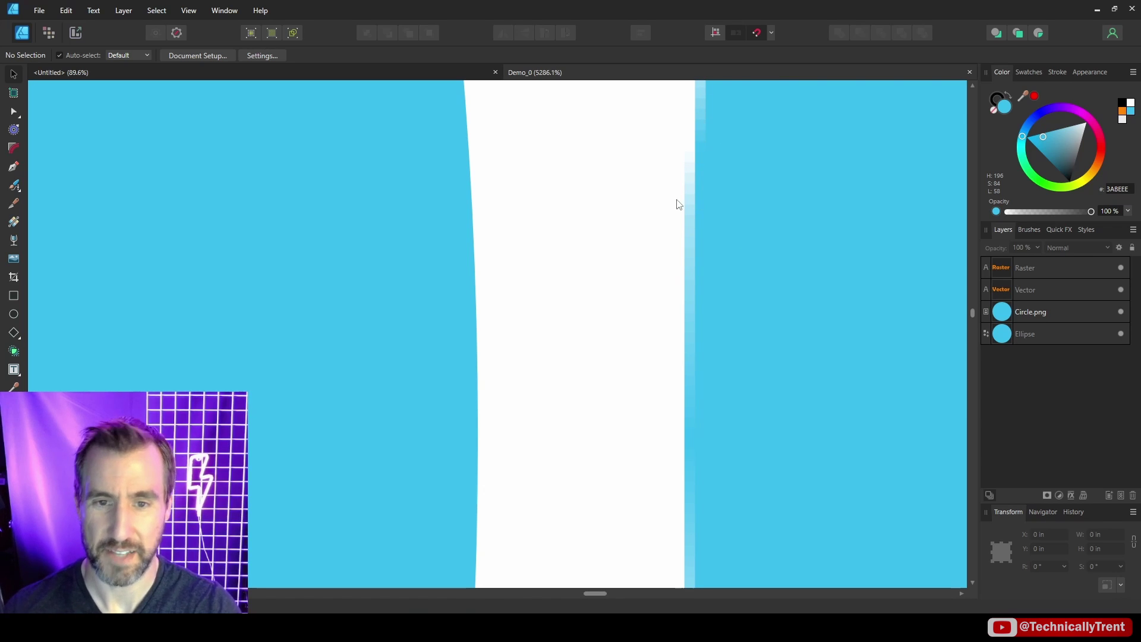
pyautogui.scroll(2, 604, 320)
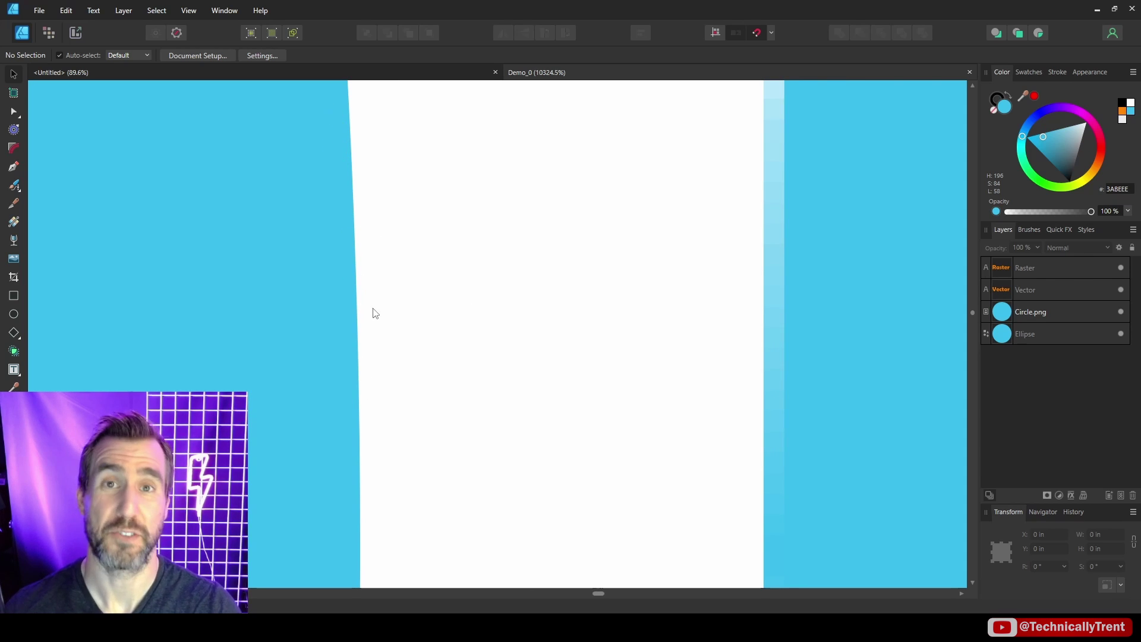
pyautogui.scroll(-3, 568, 267)
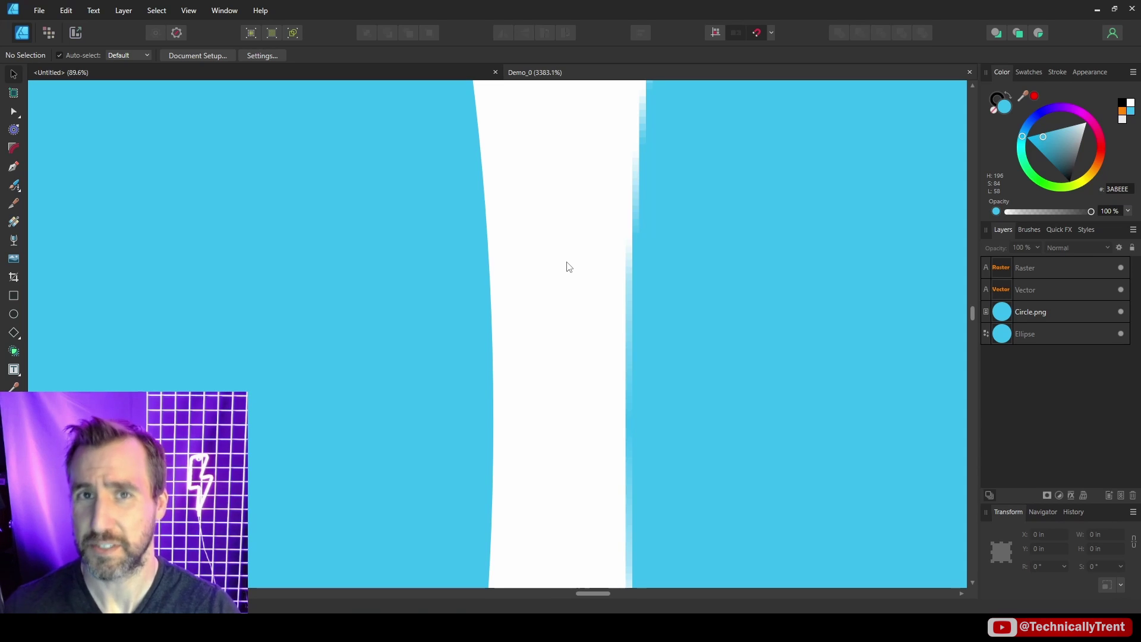
pyautogui.hotkey('ctrl', '0')
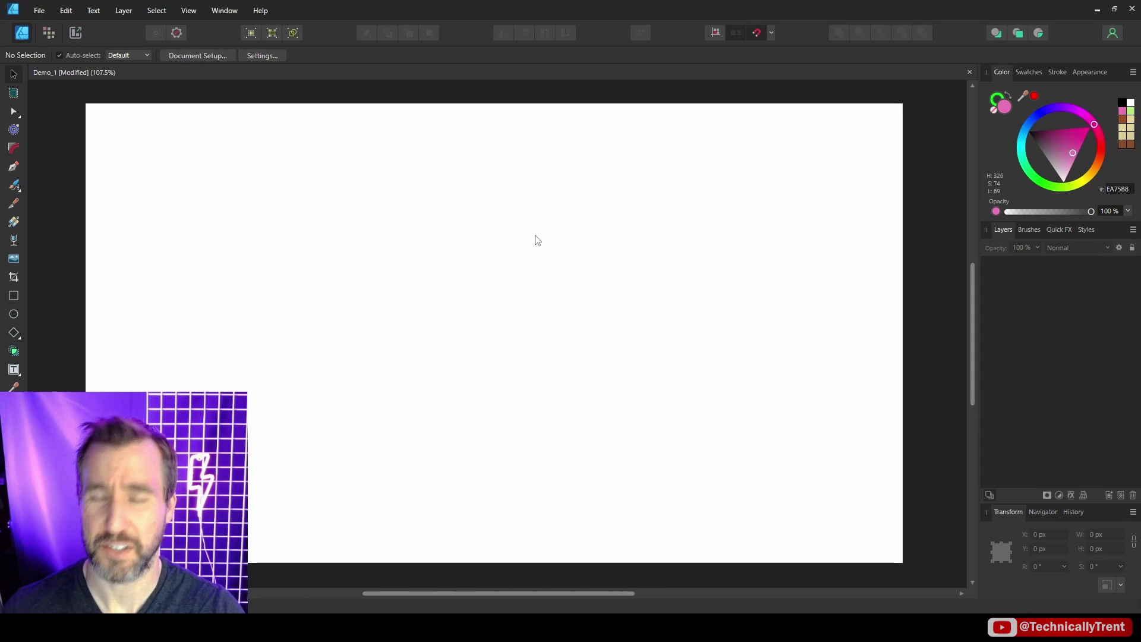
# - Place the Demo_01.jpeg image on the blank page of Demo_1, sized to cover the page, and deselect it
pyautogui.click(40, 10)
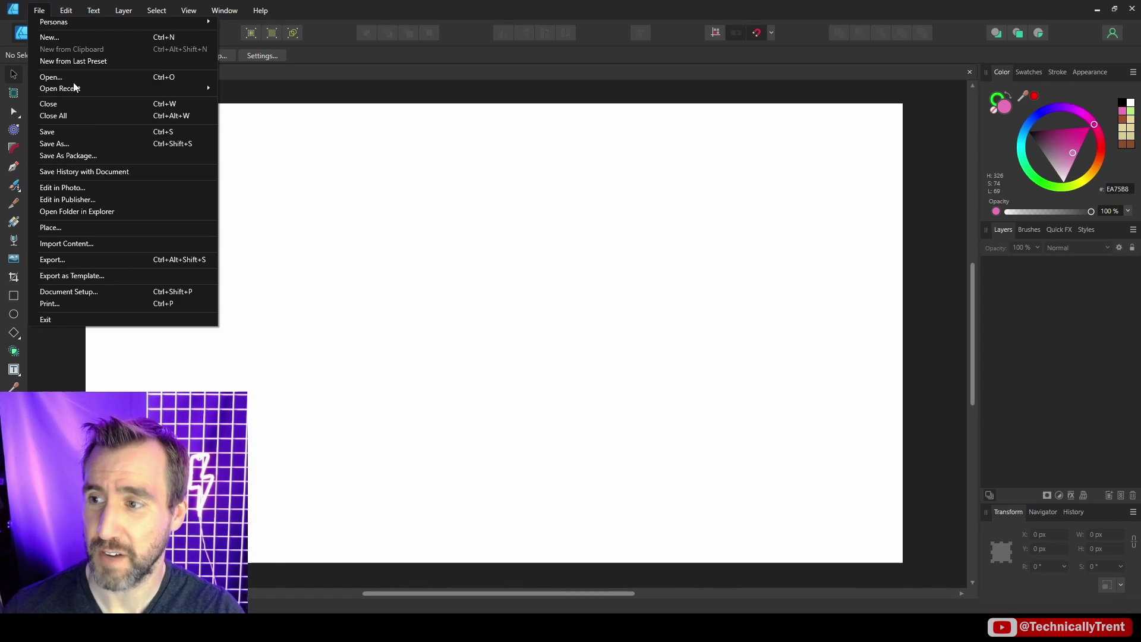
pyautogui.click(94, 231)
pyautogui.click(653, 428)
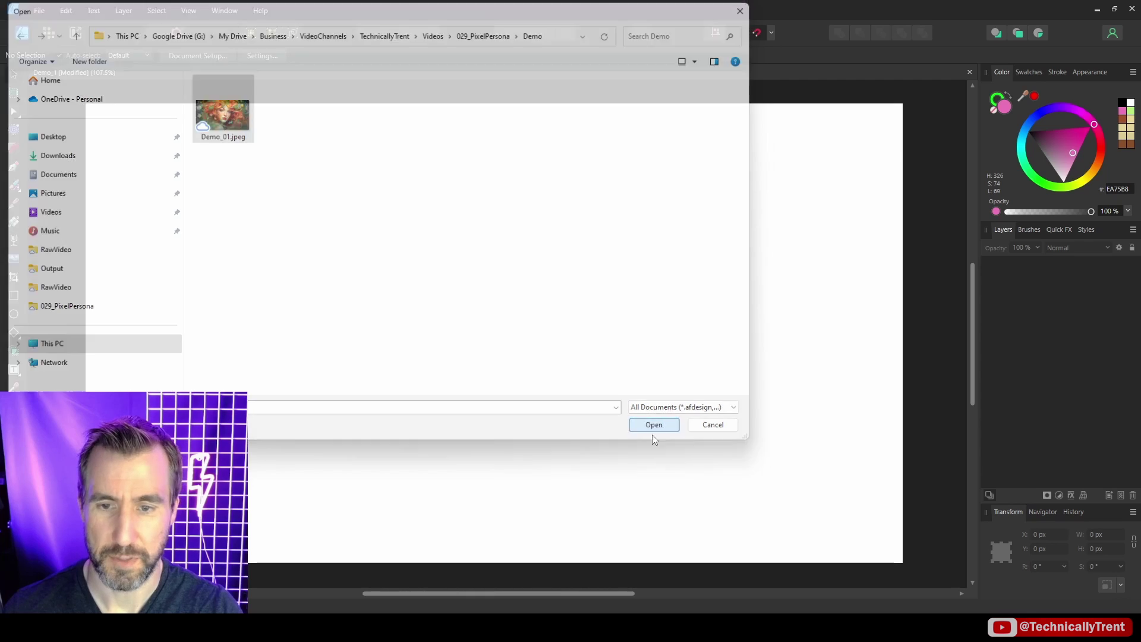
pyautogui.moveTo(223, 464); pyautogui.dragTo(498, 317)
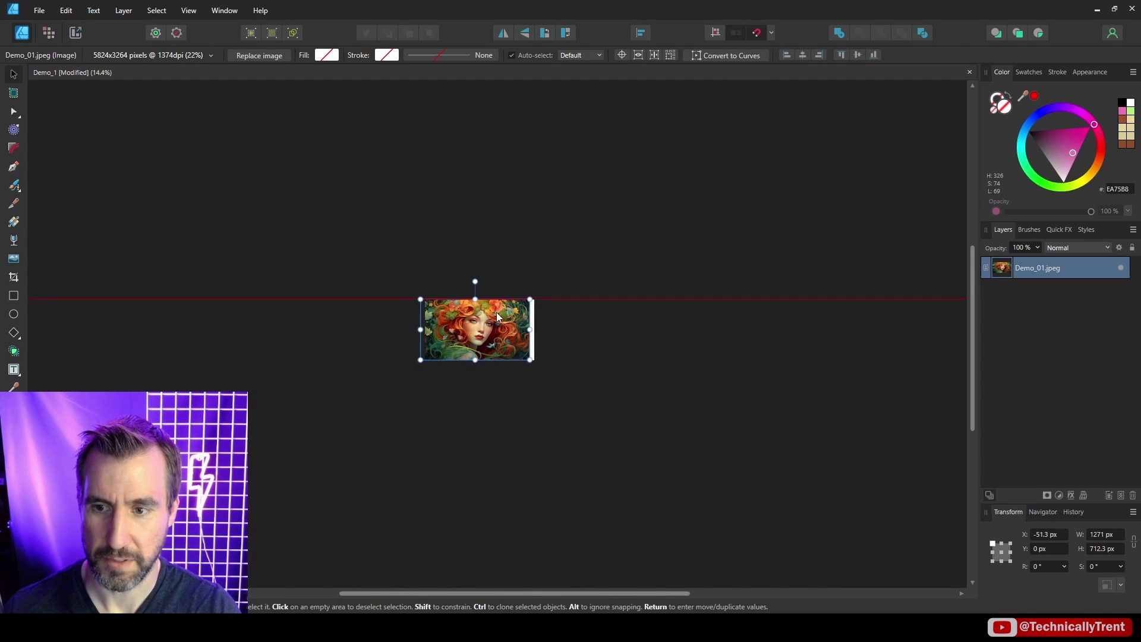
pyautogui.hotkey('ctrl', '0')
pyautogui.click(310, 95)
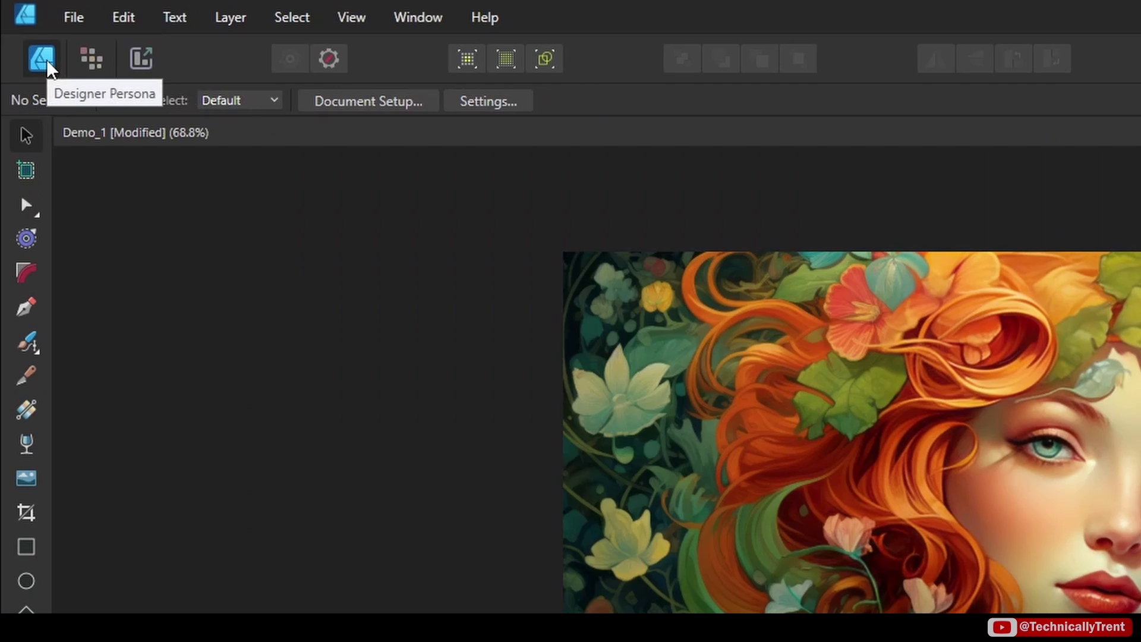
# - In the Pixel Persona, shrink and move Demo_01.jpeg and scale it back over the page to about 1323 × 741 px
pyautogui.click(92, 59)
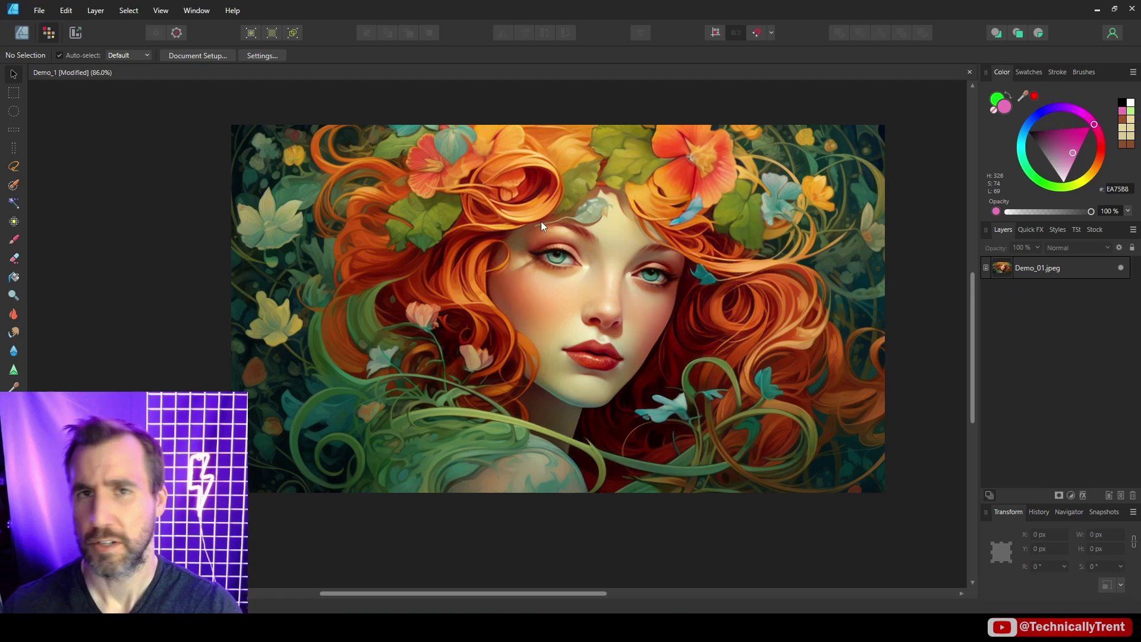
pyautogui.click(637, 241)
pyautogui.moveTo(901, 123); pyautogui.dragTo(293, 242)
pyautogui.moveTo(319, 454); pyautogui.dragTo(410, 249)
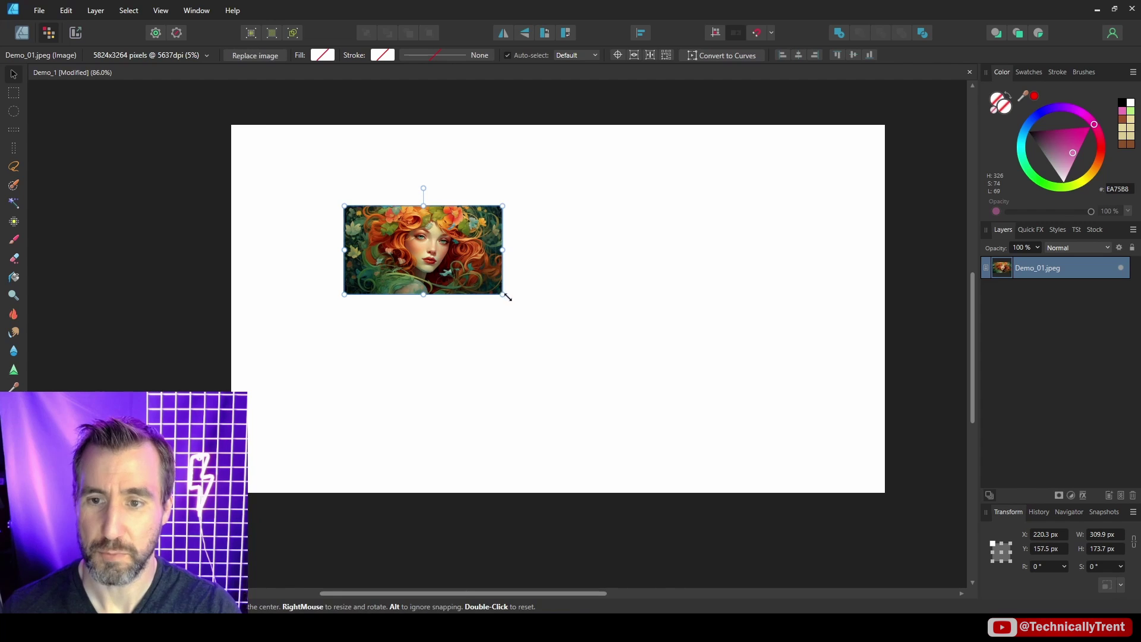
pyautogui.moveTo(502, 293); pyautogui.dragTo(927, 525)
pyautogui.moveTo(812, 413); pyautogui.dragTo(748, 380)
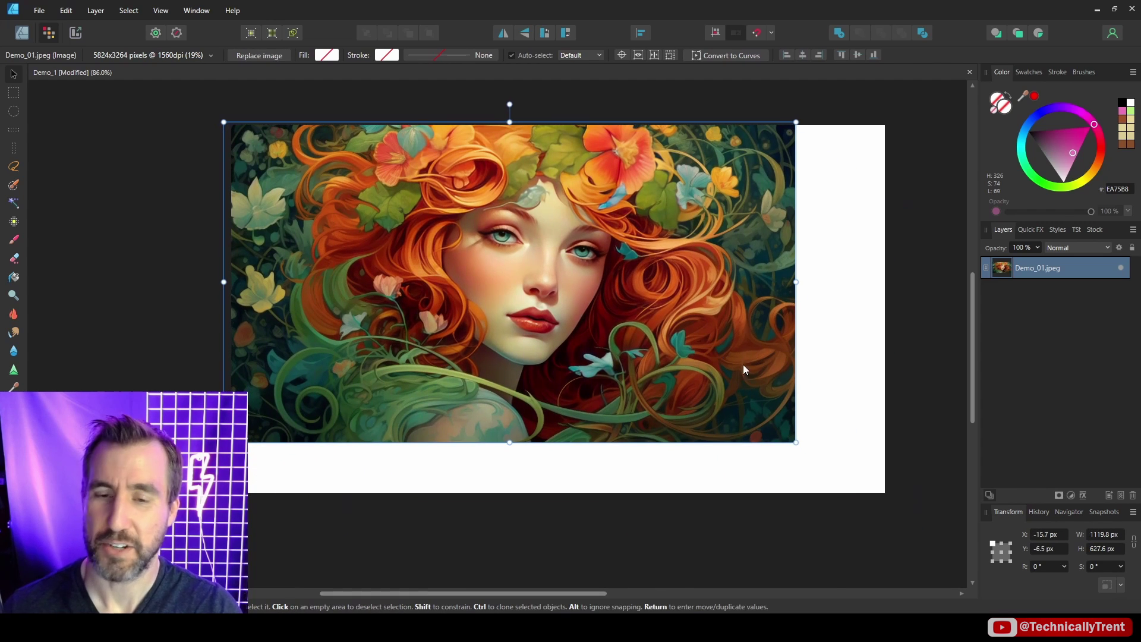
pyautogui.moveTo(793, 444); pyautogui.dragTo(900, 501)
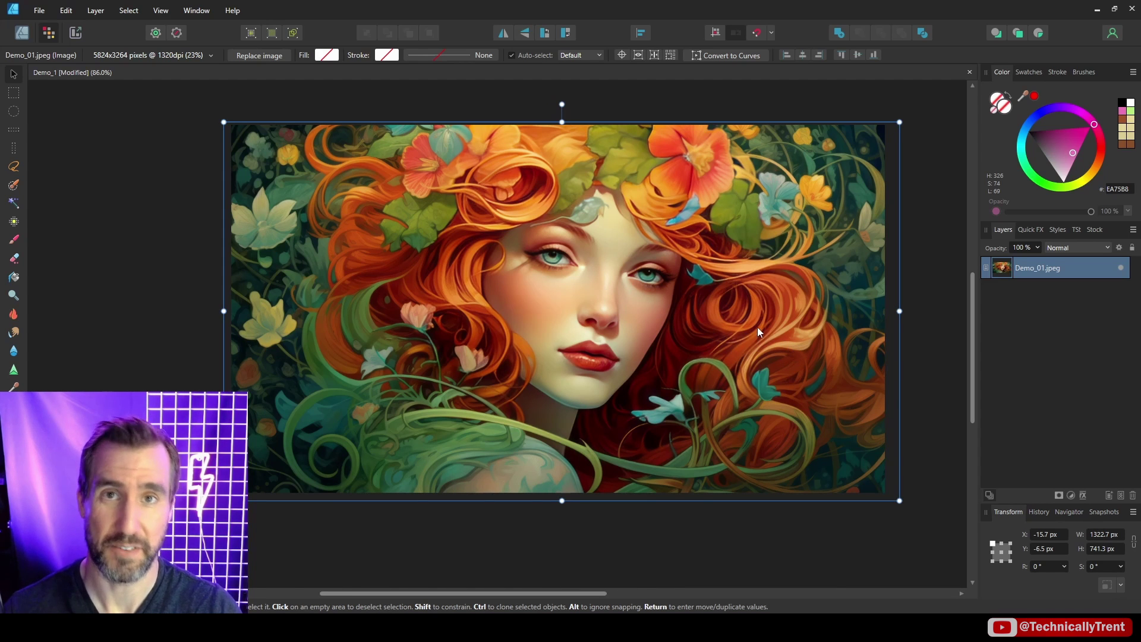
# - Undo the last resize, shrink Demo_01.jpeg, and enlarge it over the page again to about 1311 × 735 px
pyautogui.hotkey('ctrl', 'z')
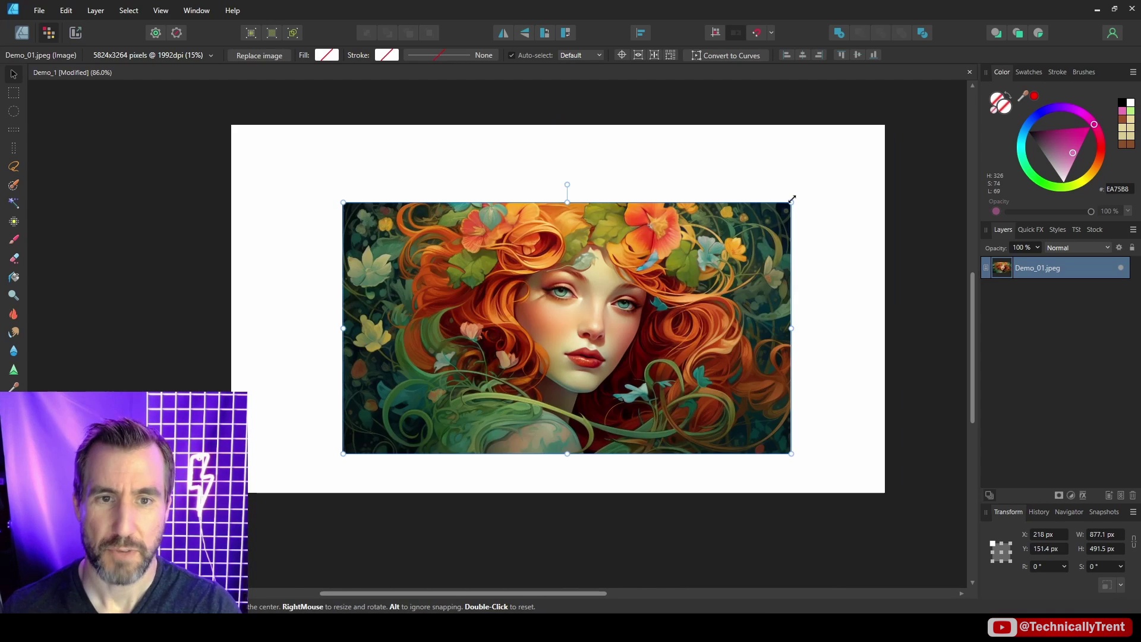
pyautogui.moveTo(792, 199); pyautogui.dragTo(637, 242)
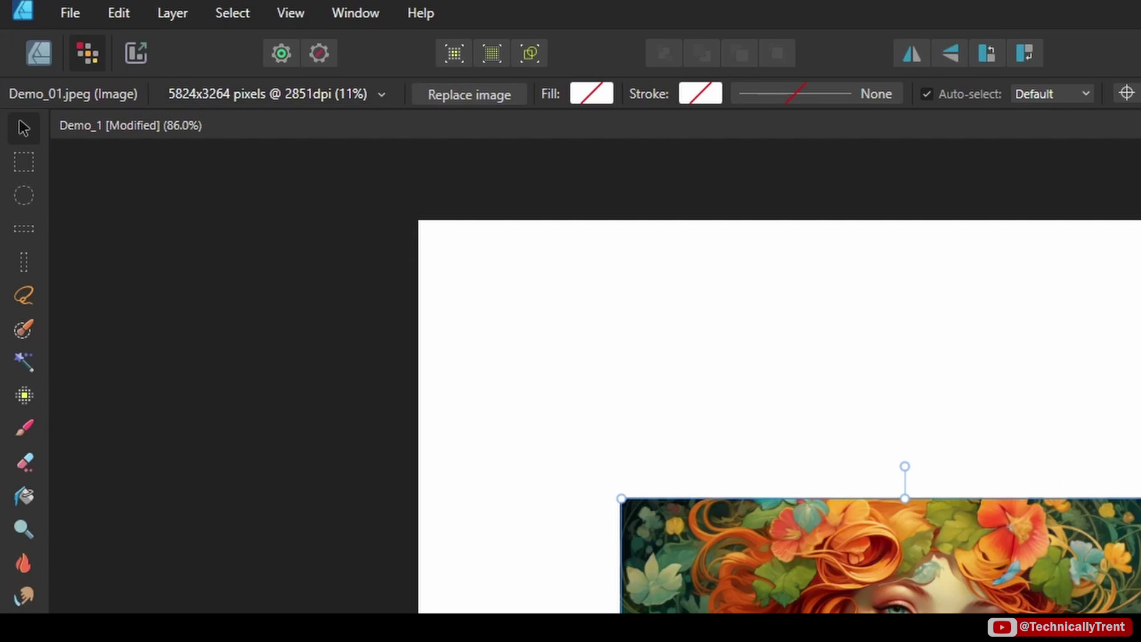
pyautogui.moveTo(1140, 498); pyautogui.dragTo(1140, 195)
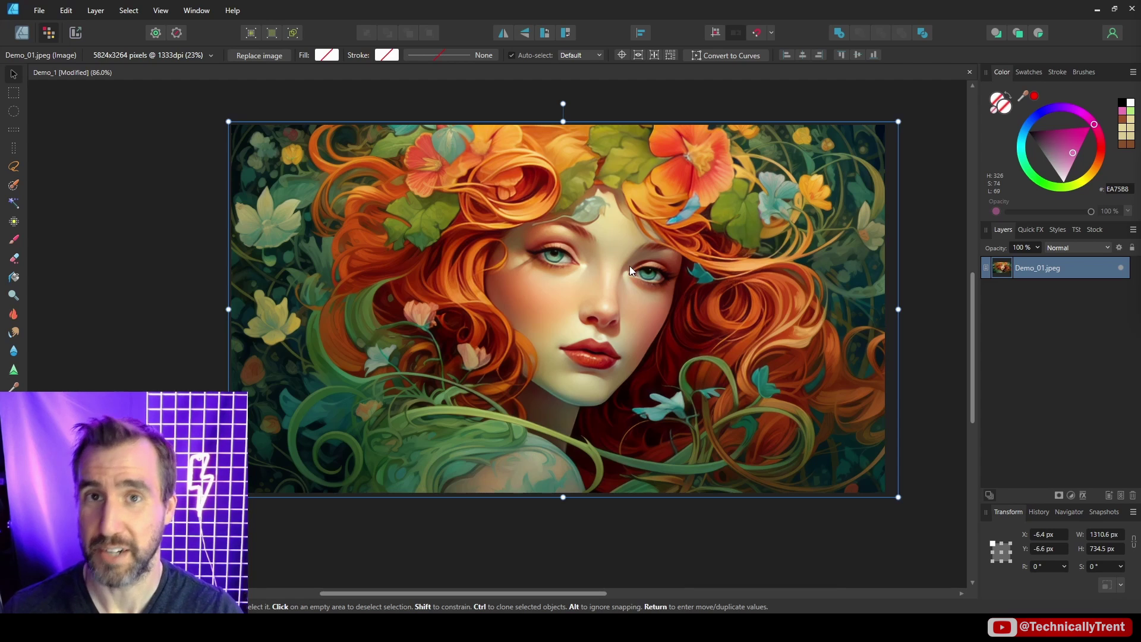
# - Activate the Paint Brush tool with the Gritty Crayon brush from Dry Media and check that the Brushes panel is enabled
pyautogui.press('b')
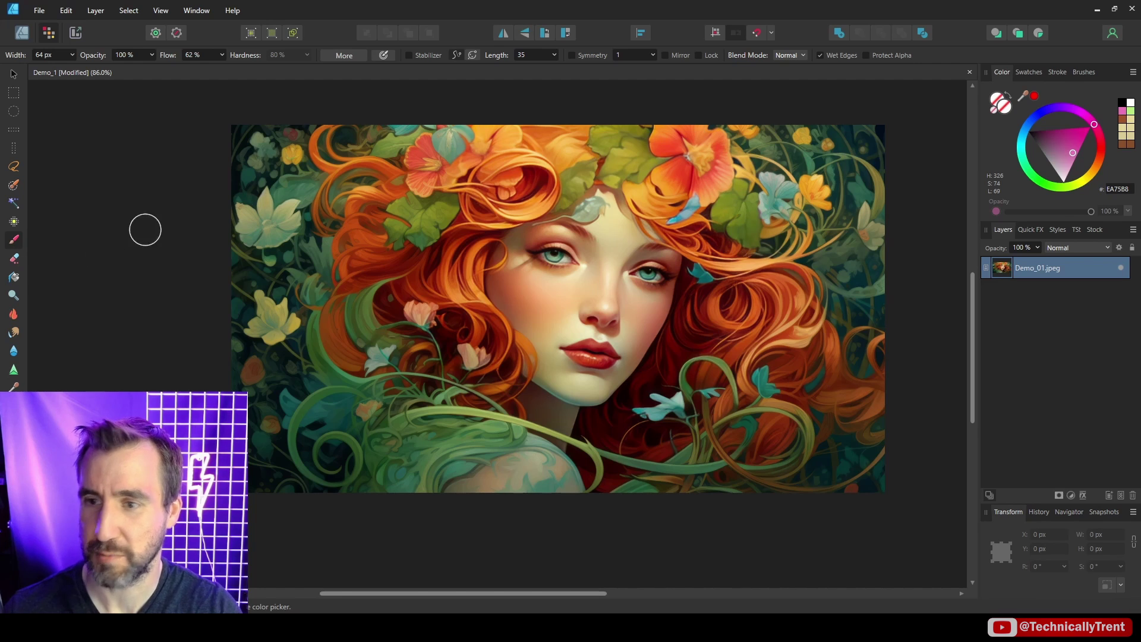
pyautogui.click(1082, 72)
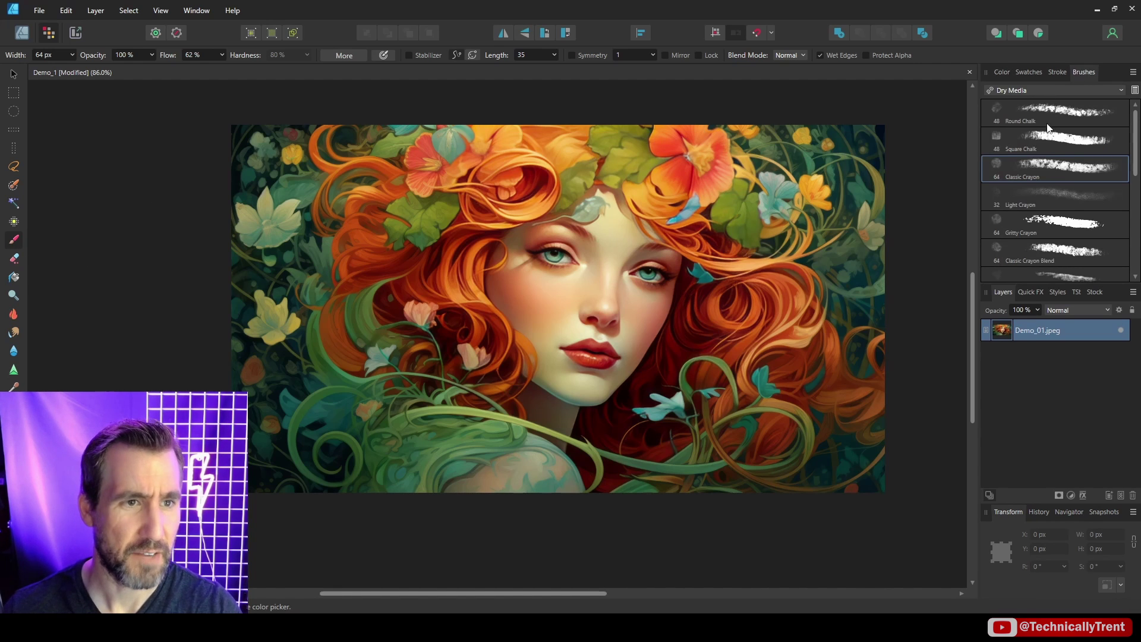
pyautogui.click(1056, 225)
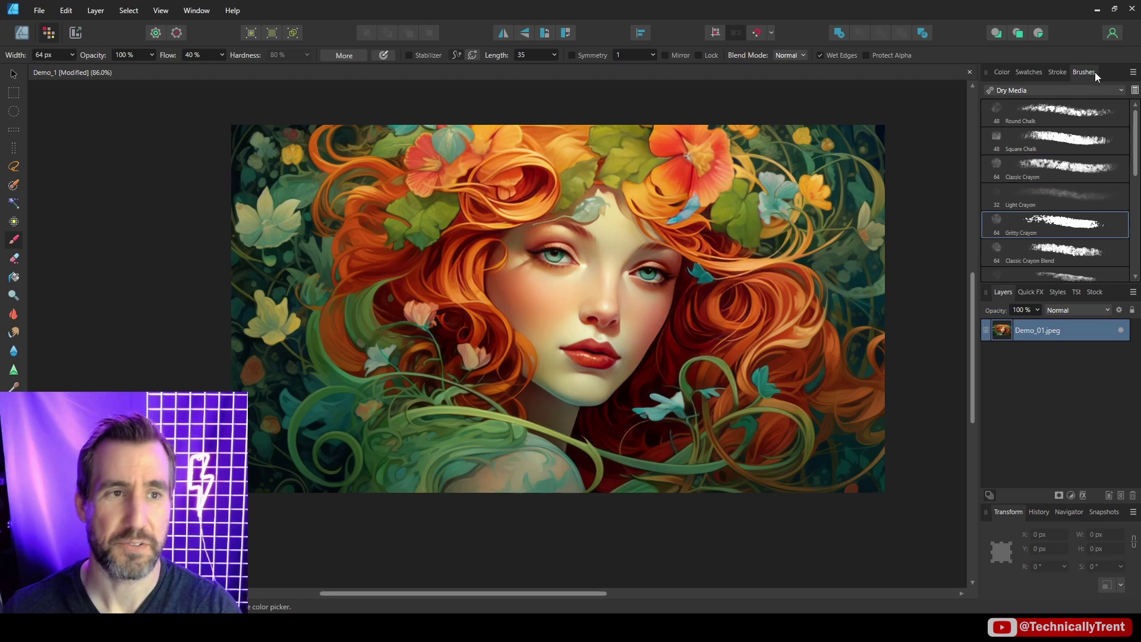
pyautogui.click(196, 10)
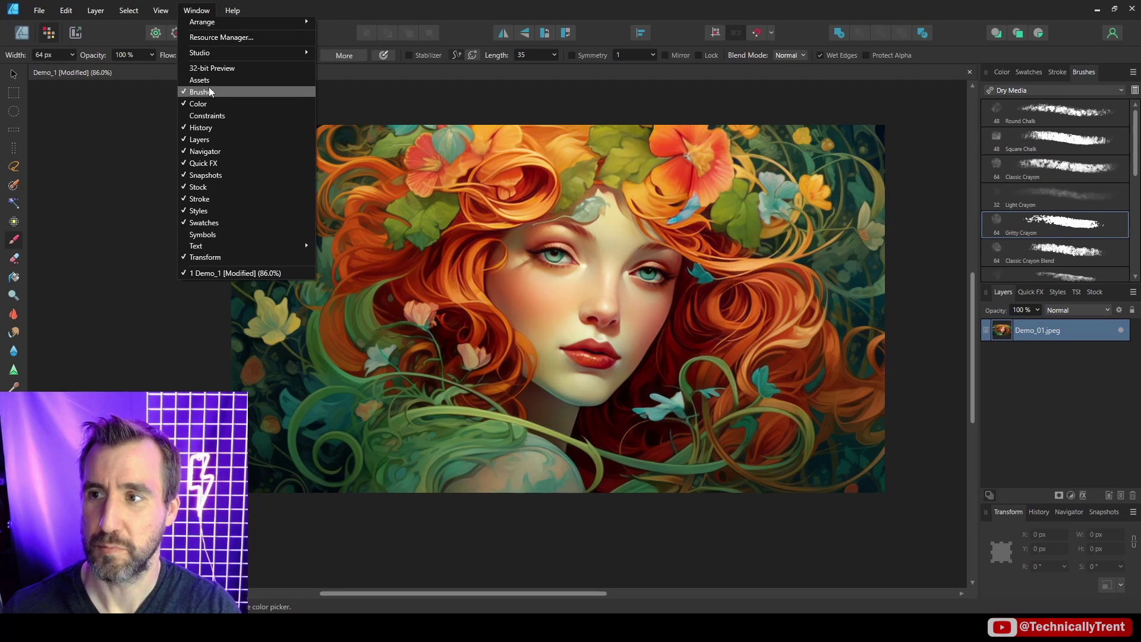
pyautogui.click(976, 10)
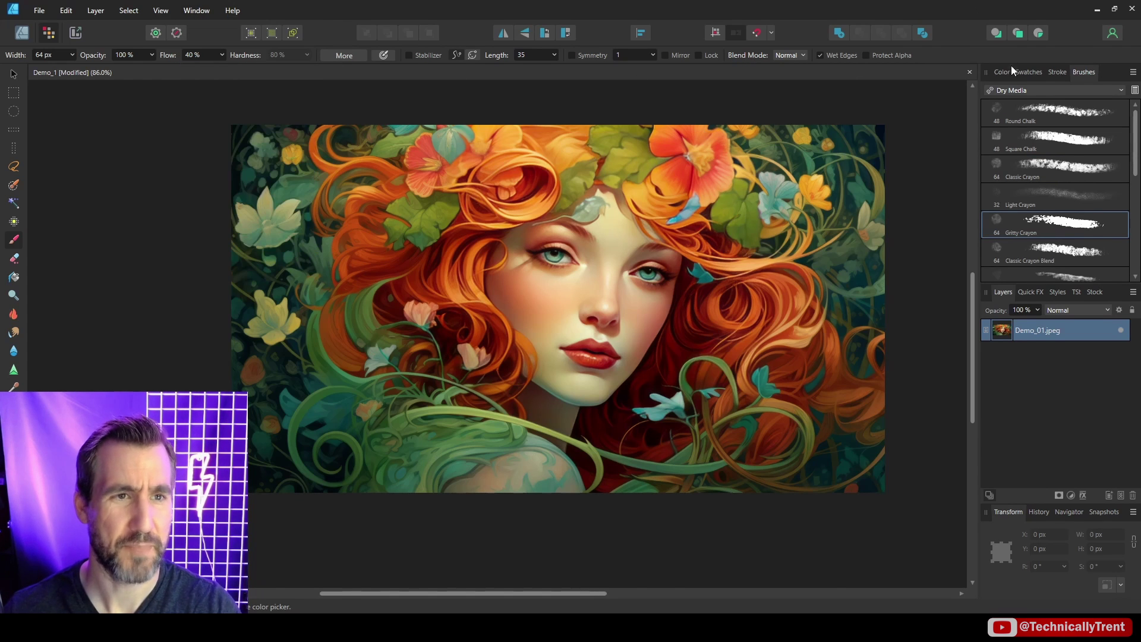
# - Set the brush colour to bright green, 17F400
pyautogui.click(1002, 72)
pyautogui.click(1052, 159)
pyautogui.moveTo(1051, 161); pyautogui.dragTo(1049, 177)
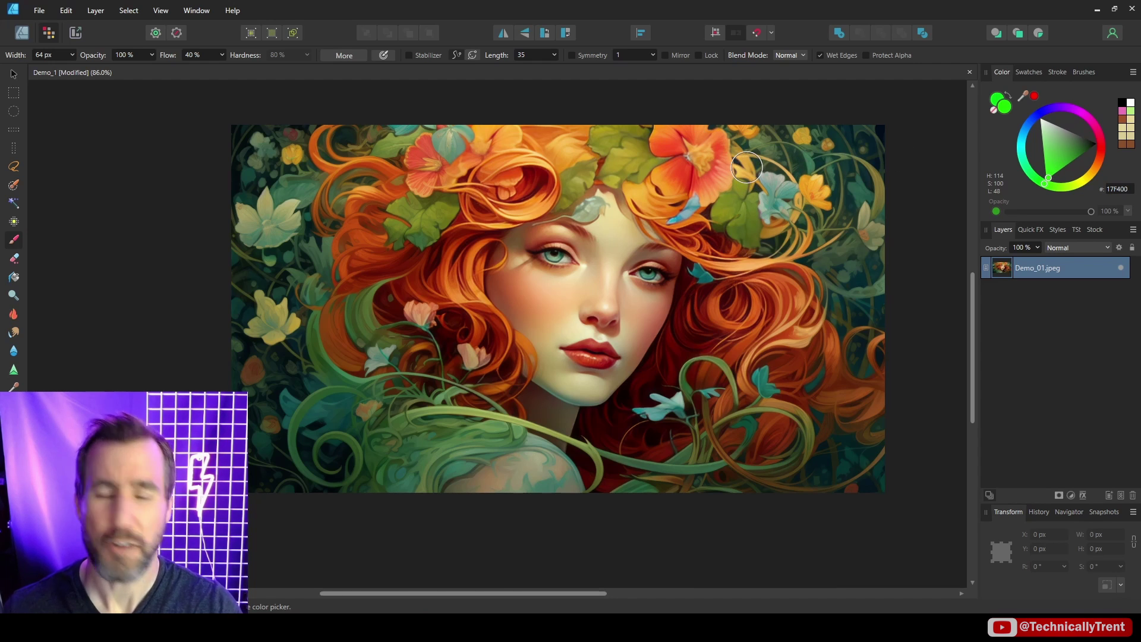
# - Paint a green patch on Demo_01.jpeg below the large red flower and review the Assistant settings for painting on vector layers
pyautogui.moveTo(707, 202)
pyautogui.mouseDown()
pyautogui.moveTo(757, 166)
pyautogui.moveTo(696, 230)
pyautogui.moveTo(768, 207)
pyautogui.moveTo(724, 259)
pyautogui.mouseUp()
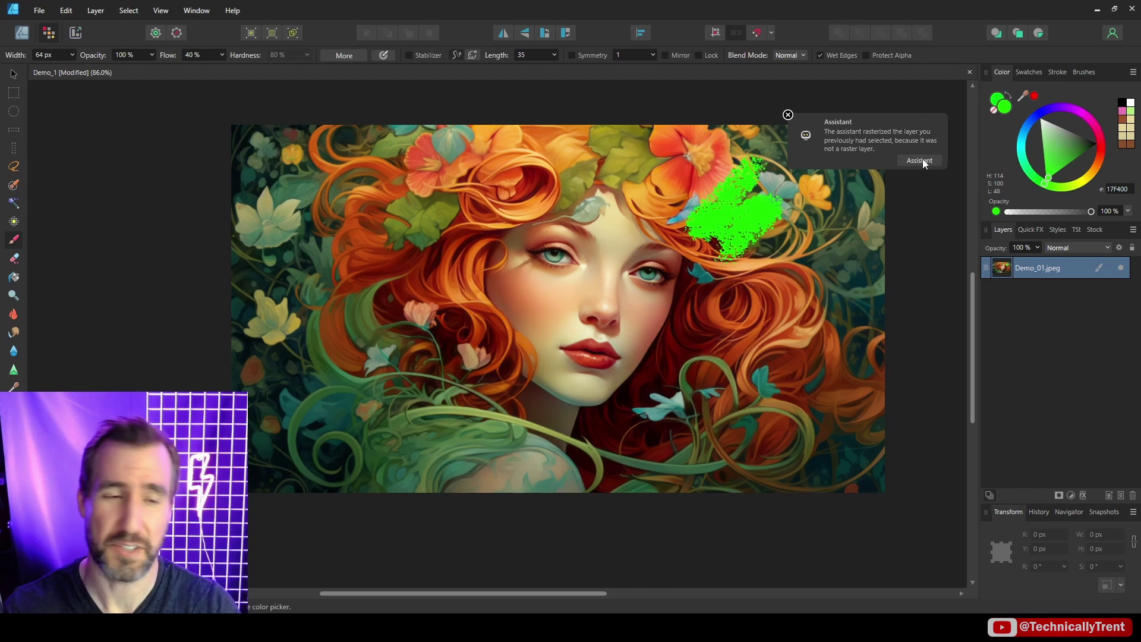
pyautogui.click(921, 160)
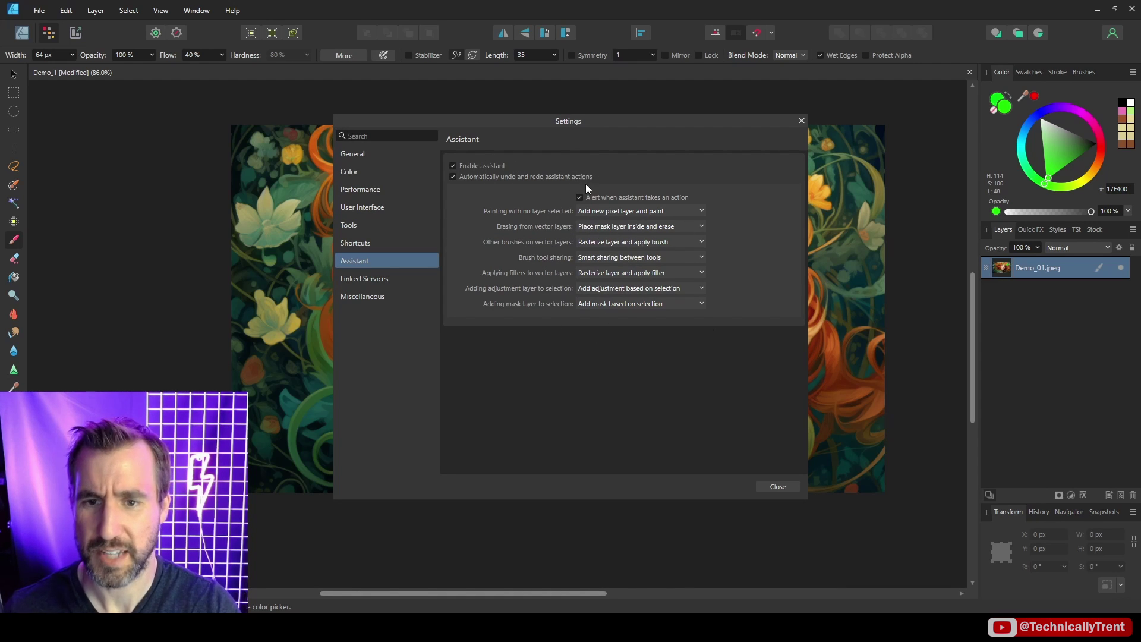
pyautogui.click(778, 487)
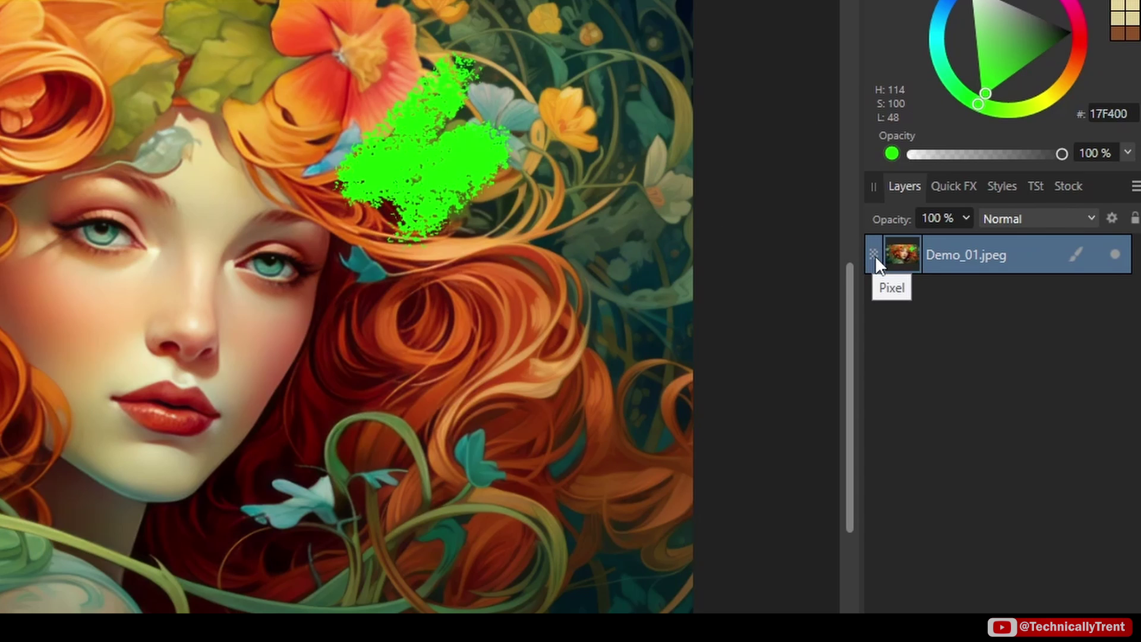
# - Paint a second green patch over the hair beside the face, undo the green painting, and deselect the image
pyautogui.moveTo(387, 309)
pyautogui.mouseDown()
pyautogui.moveTo(475, 269)
pyautogui.moveTo(421, 384)
pyautogui.moveTo(528, 245)
pyautogui.moveTo(491, 405)
pyautogui.mouseUp()
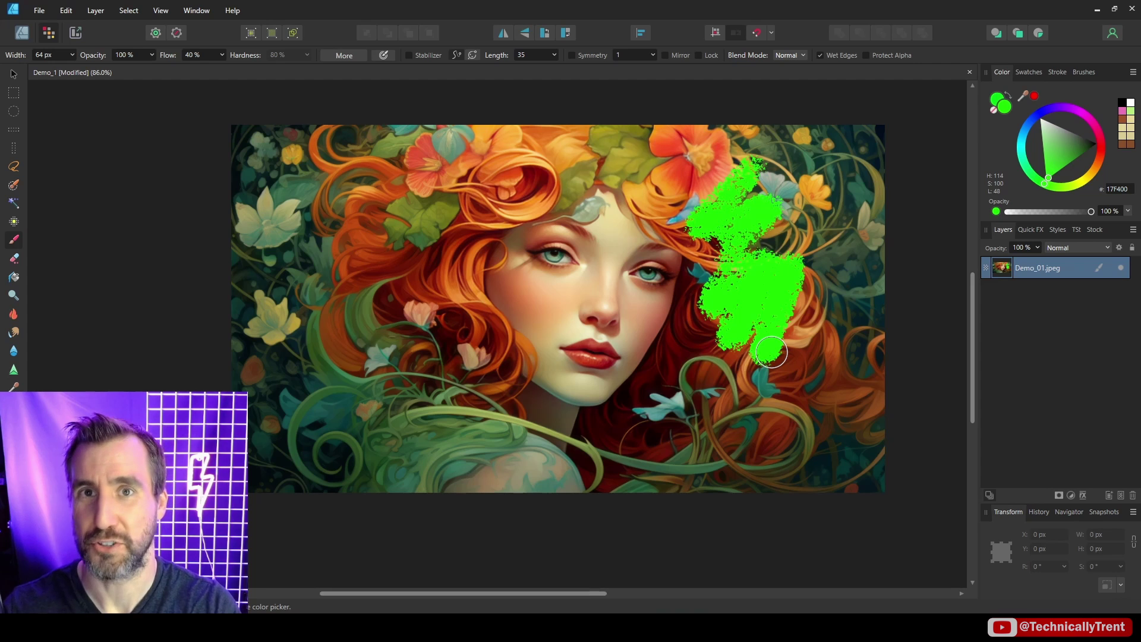
pyautogui.hotkey('ctrl', 'z')
pyautogui.press('v')
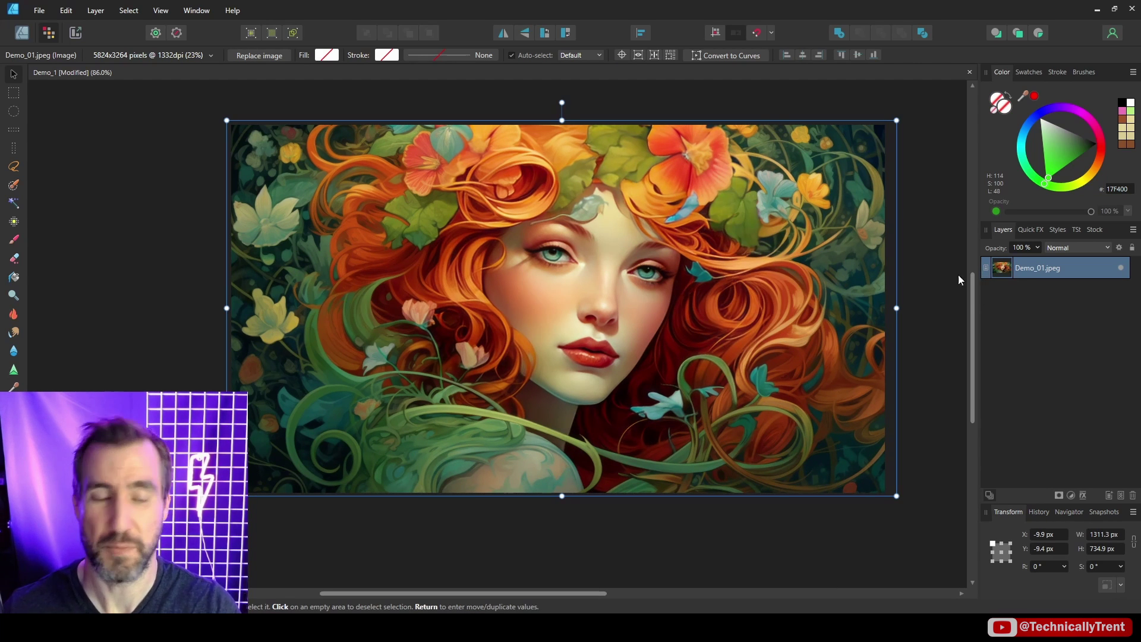
pyautogui.click(940, 282)
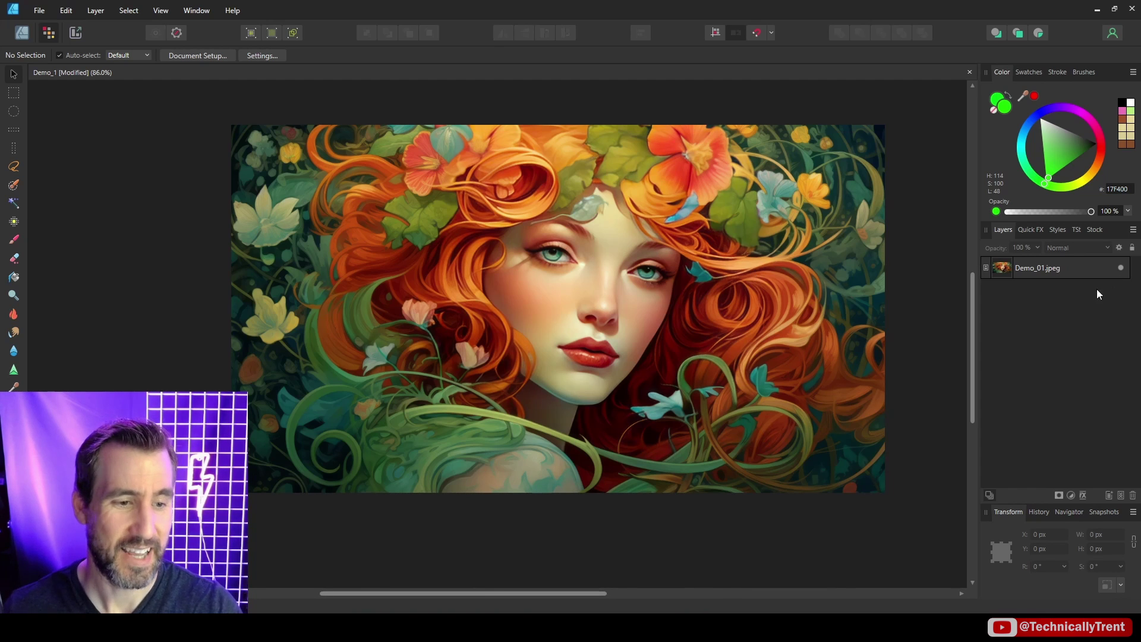
# - Add a pixel layer above Demo_01.jpeg, paint green strokes over the hair beside the face on it, and toggle its visibility
pyautogui.click(1055, 271)
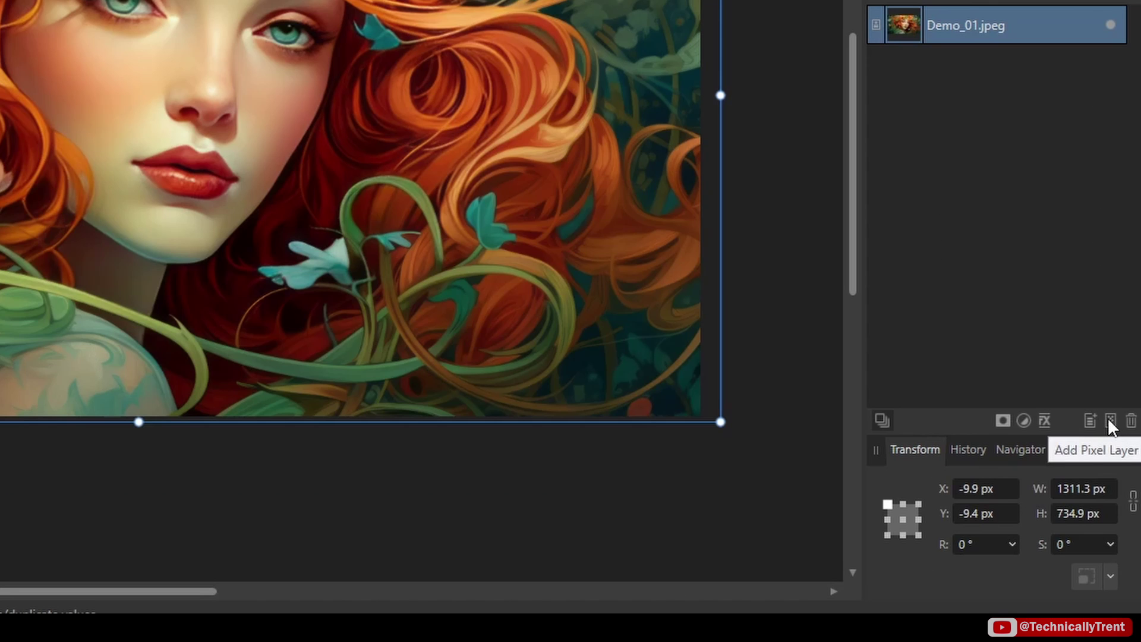
pyautogui.click(1109, 420)
pyautogui.press('b')
pyautogui.moveTo(693, 179)
pyautogui.mouseDown()
pyautogui.moveTo(678, 242)
pyautogui.moveTo(718, 192)
pyautogui.moveTo(702, 280)
pyautogui.moveTo(763, 251)
pyautogui.moveTo(754, 328)
pyautogui.moveTo(745, 321)
pyautogui.moveTo(770, 301)
pyautogui.moveTo(771, 280)
pyautogui.moveTo(799, 286)
pyautogui.moveTo(790, 333)
pyautogui.mouseUp()
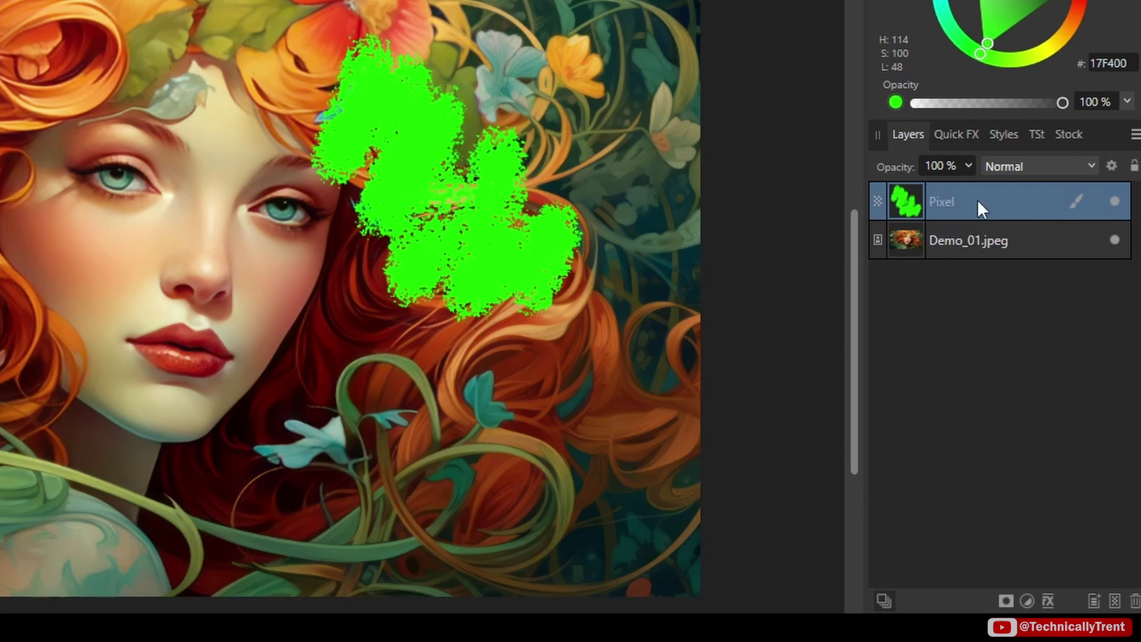
pyautogui.moveTo(511, 297)
pyautogui.mouseDown()
pyautogui.moveTo(451, 350)
pyautogui.moveTo(431, 342)
pyautogui.mouseUp()
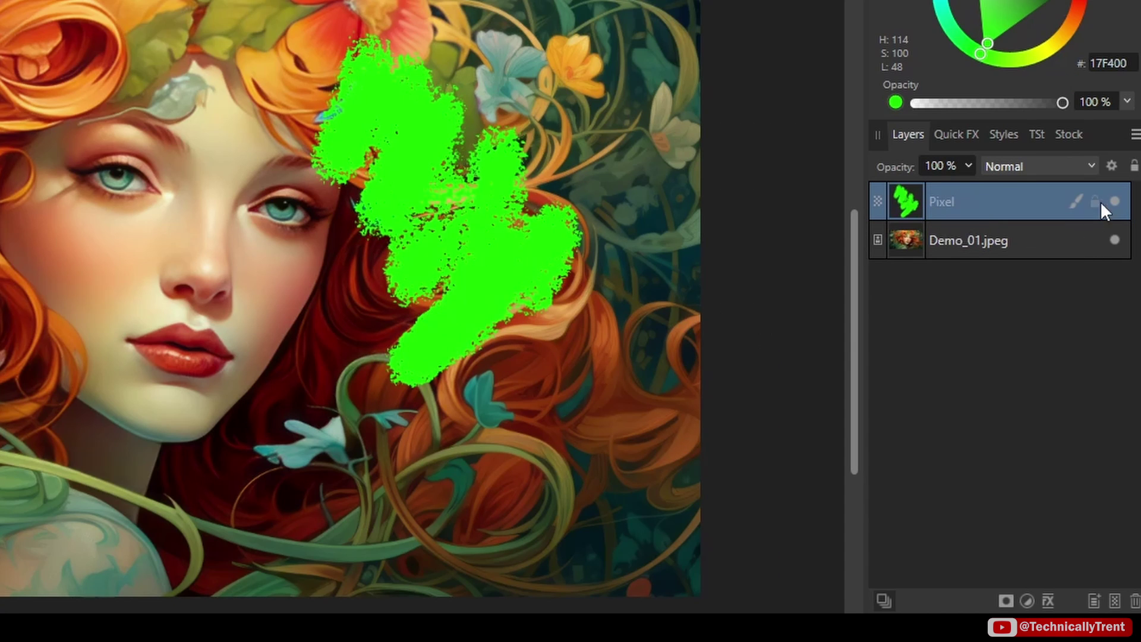
pyautogui.click(1115, 201)
pyautogui.click(1115, 201)
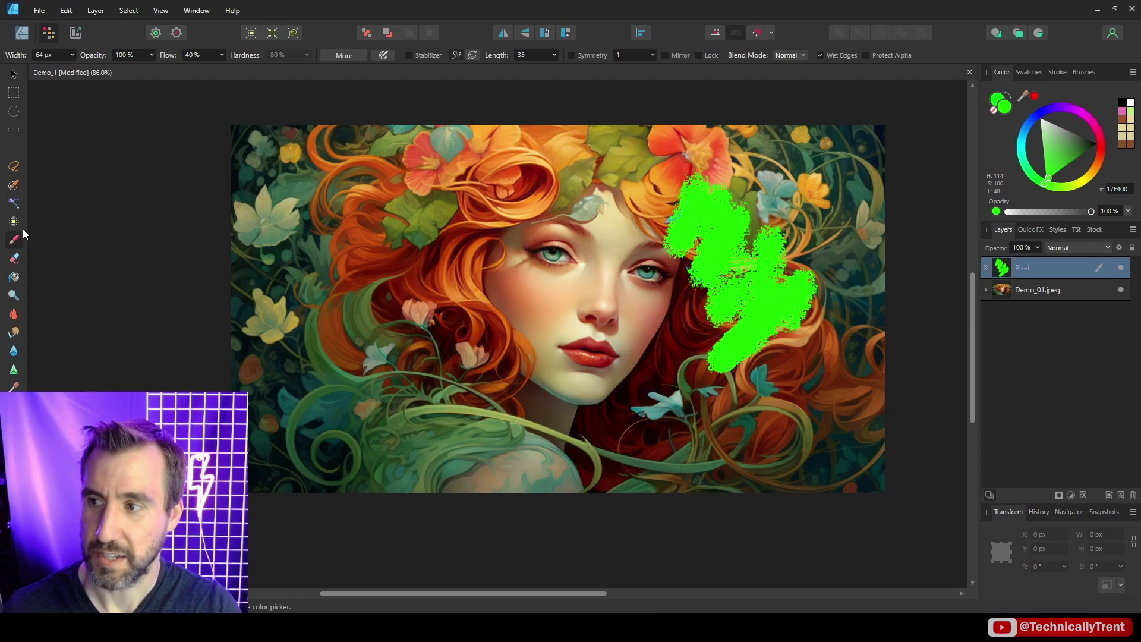
# - Paint crimson and cyan 00CDF4 strokes around the green paint on the pixel layer and compare the image with the layer hidden and shown
pyautogui.click(14, 258)
pyautogui.moveTo(805, 279)
pyautogui.mouseDown()
pyautogui.moveTo(797, 325)
pyautogui.moveTo(737, 350)
pyautogui.mouseUp()
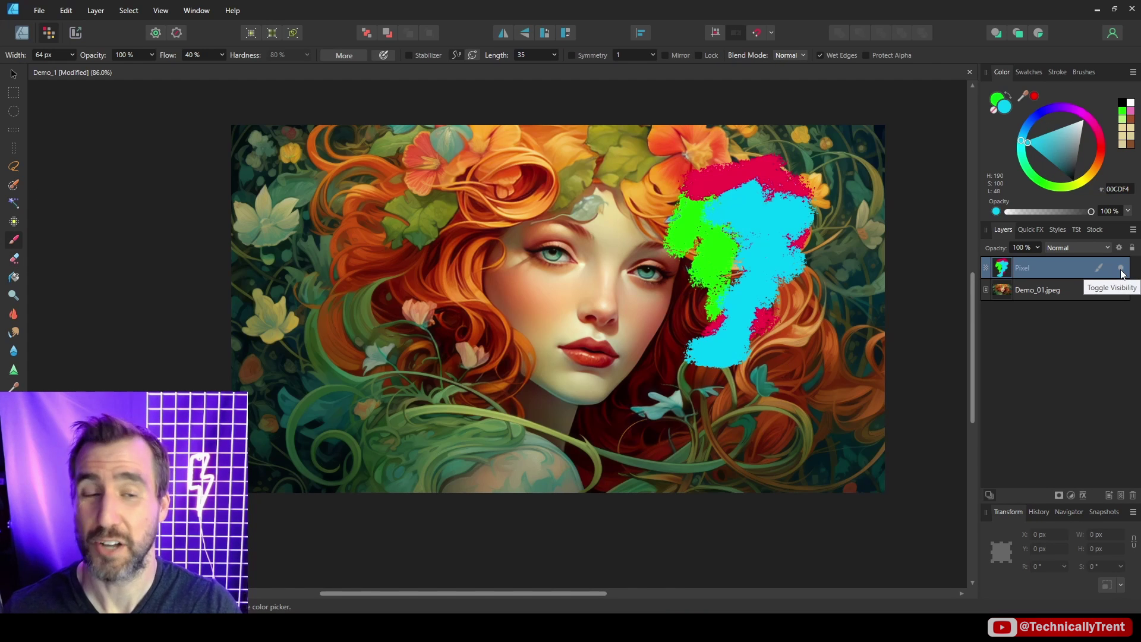
pyautogui.click(1121, 269)
pyautogui.click(1120, 269)
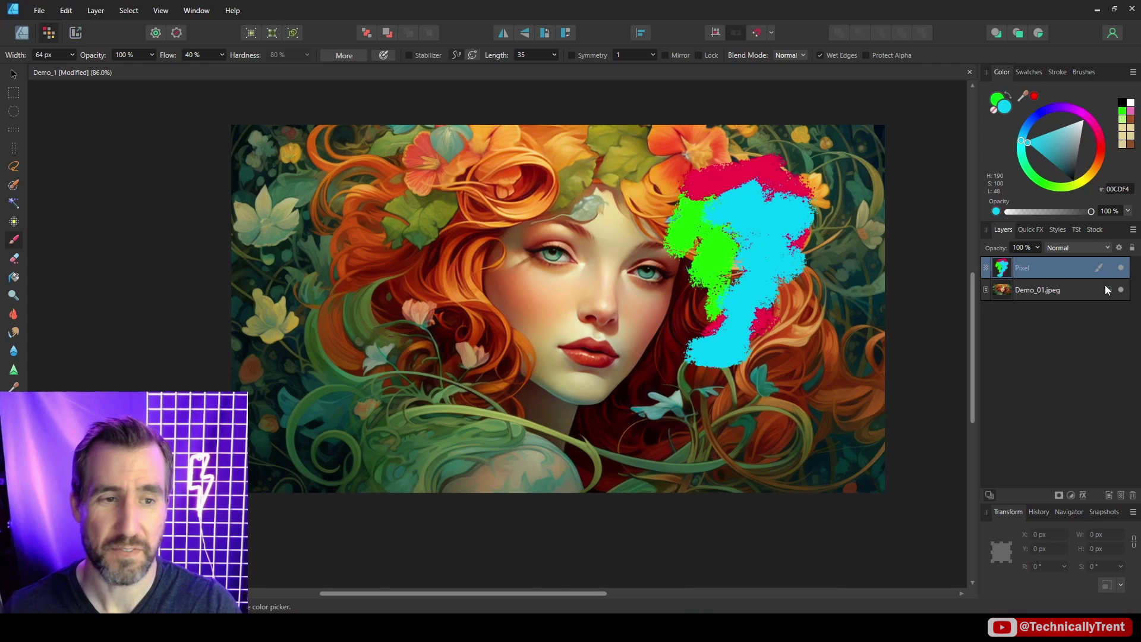
# - Replace the painted pixel layer with a new empty one above Demo_01.jpeg and choose the 64 px Round Light Brush
pyautogui.click(1133, 496)
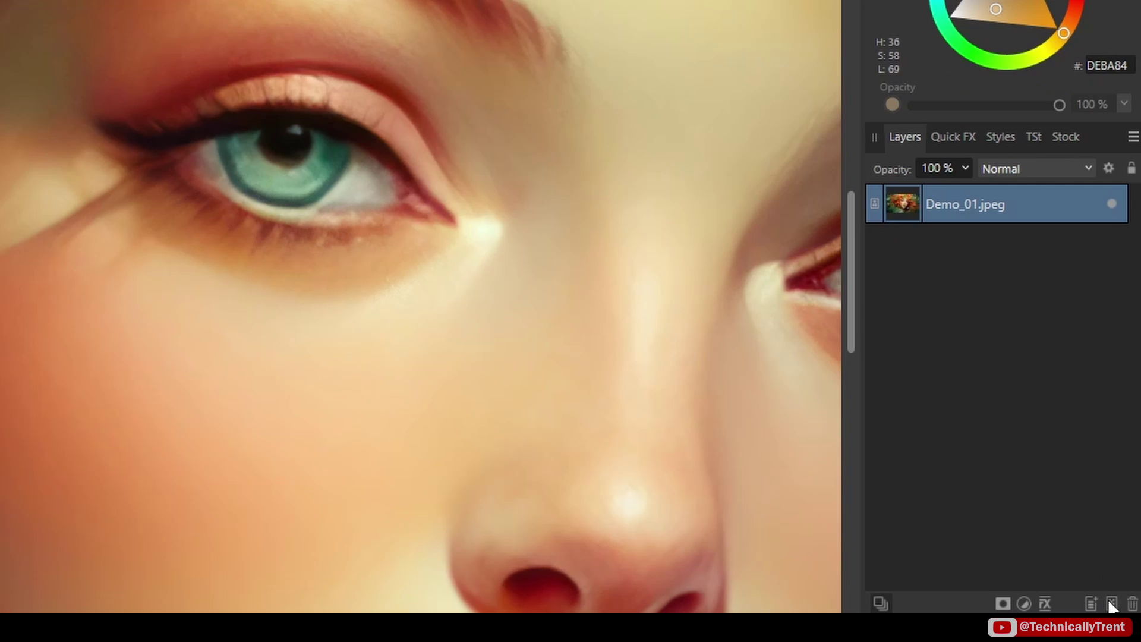
pyautogui.click(1111, 604)
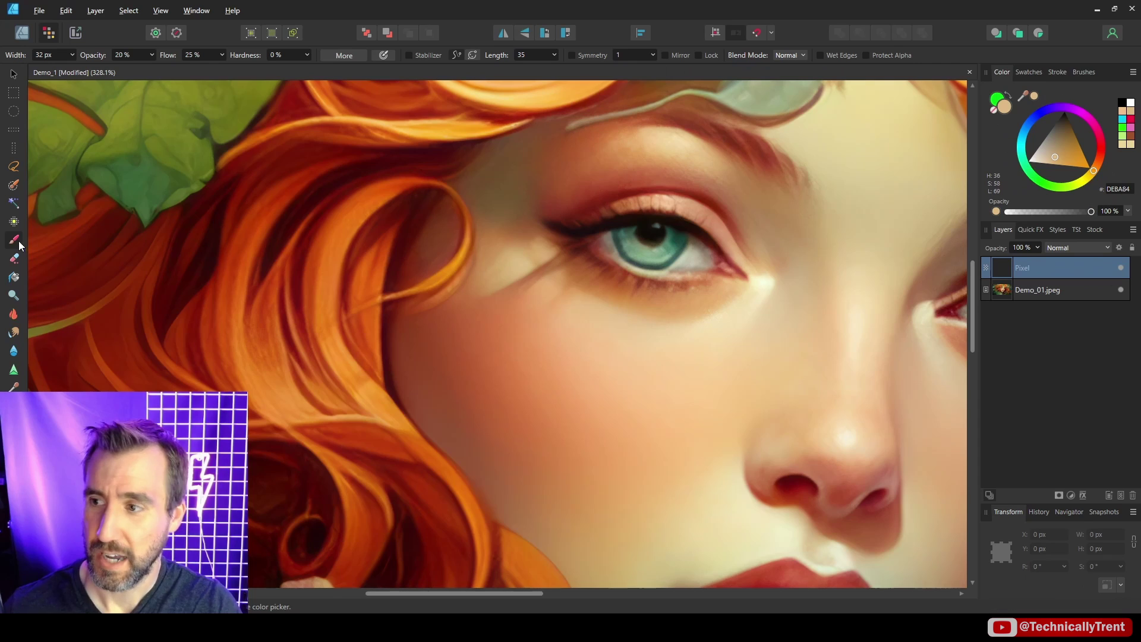
pyautogui.click(1081, 72)
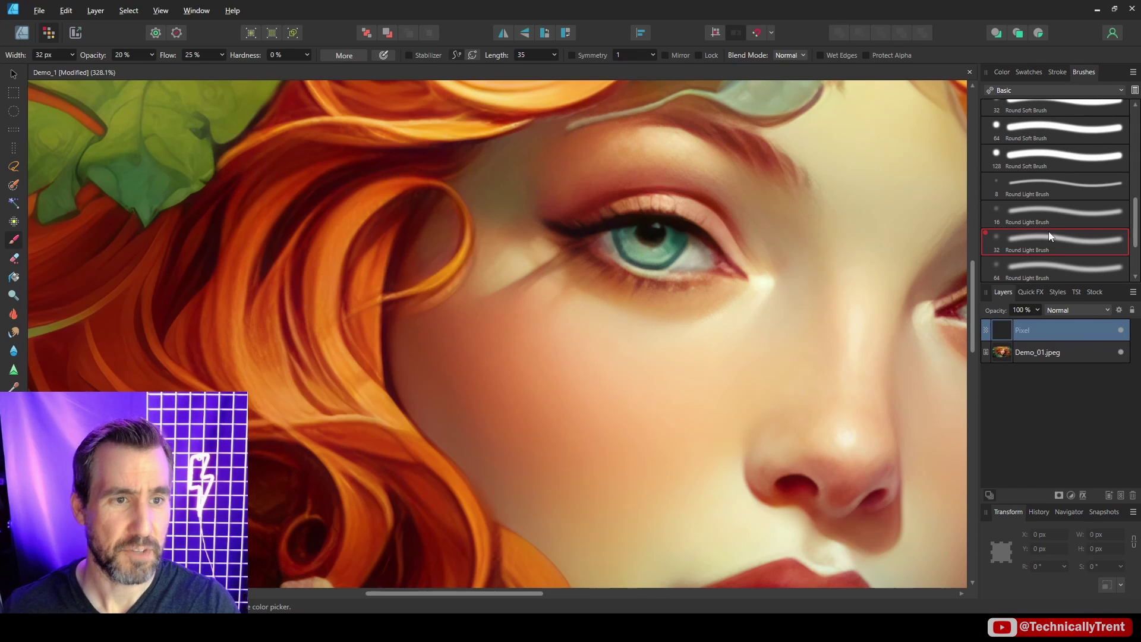
pyautogui.click(1041, 267)
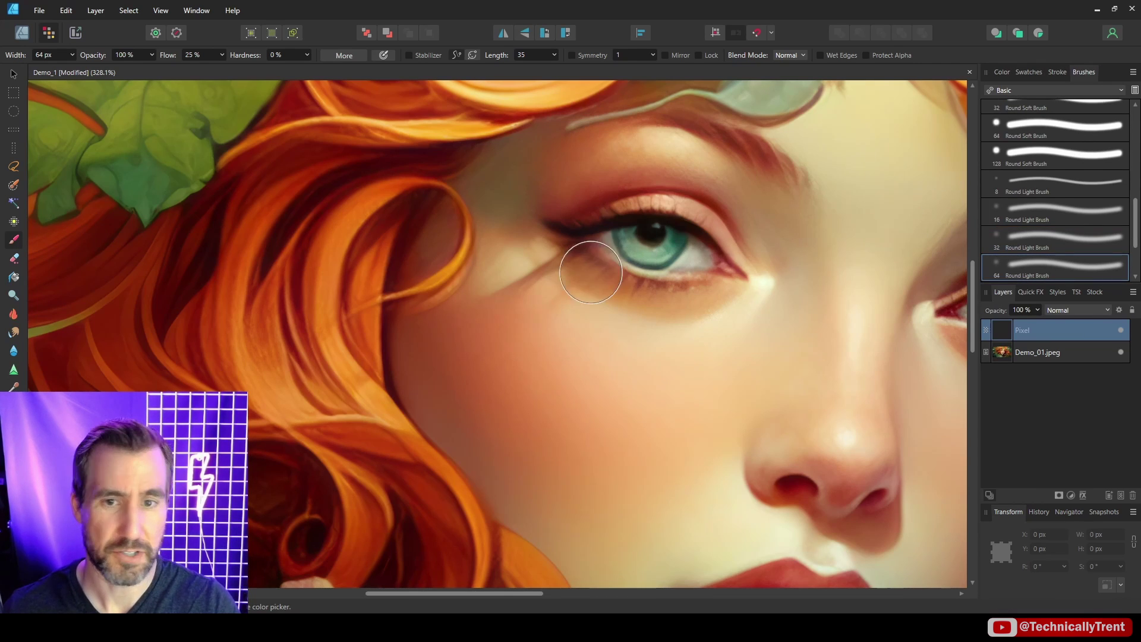
# - Paint out the dark streak at the outer corner of the eye with sampled skin colour and compare before and after
pyautogui.keyDown('alt'); pyautogui.click(509, 263); pyautogui.keyUp('alt')
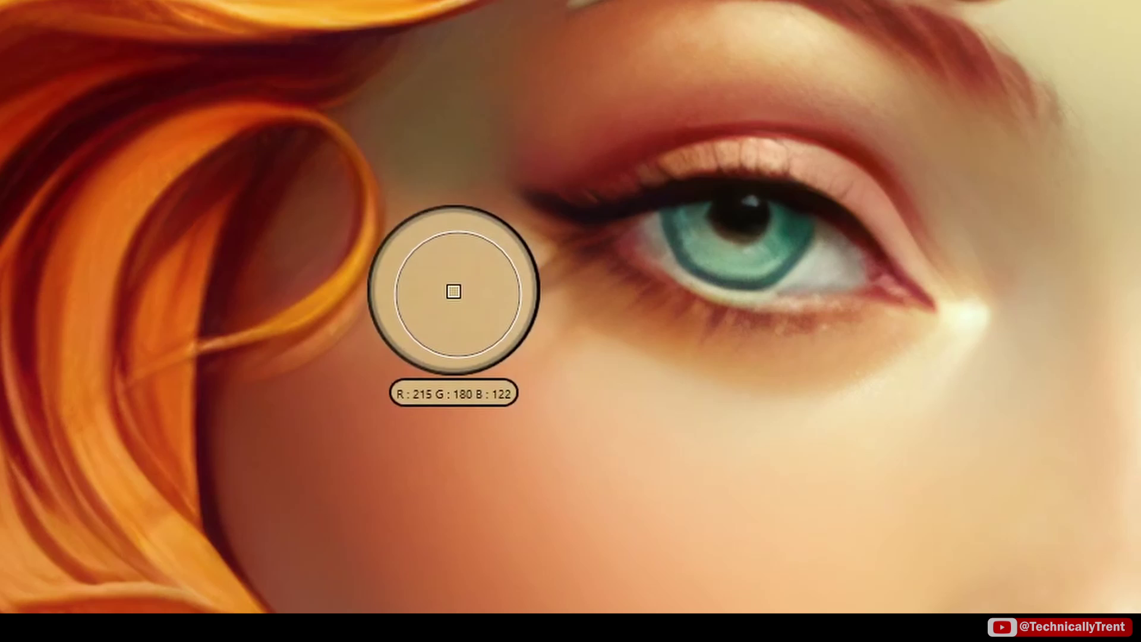
pyautogui.moveTo(454, 291)
pyautogui.mouseDown()
pyautogui.moveTo(466, 293)
pyautogui.moveTo(451, 265)
pyautogui.mouseUp()
pyautogui.moveTo(549, 252); pyautogui.dragTo(448, 296)
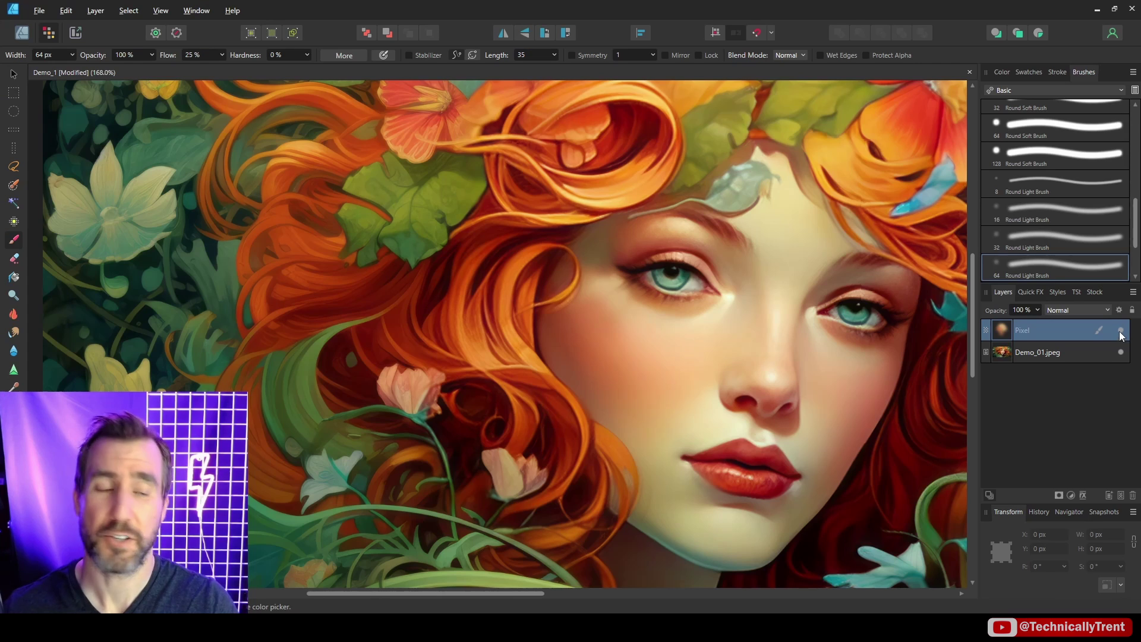
pyautogui.click(1121, 334)
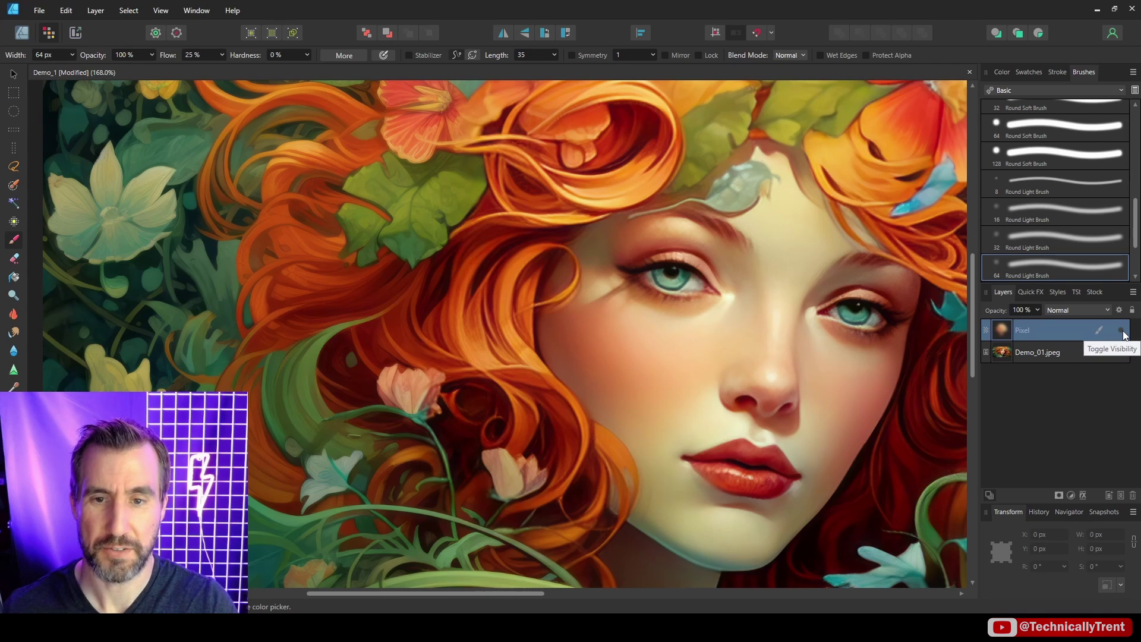
pyautogui.click(1122, 334)
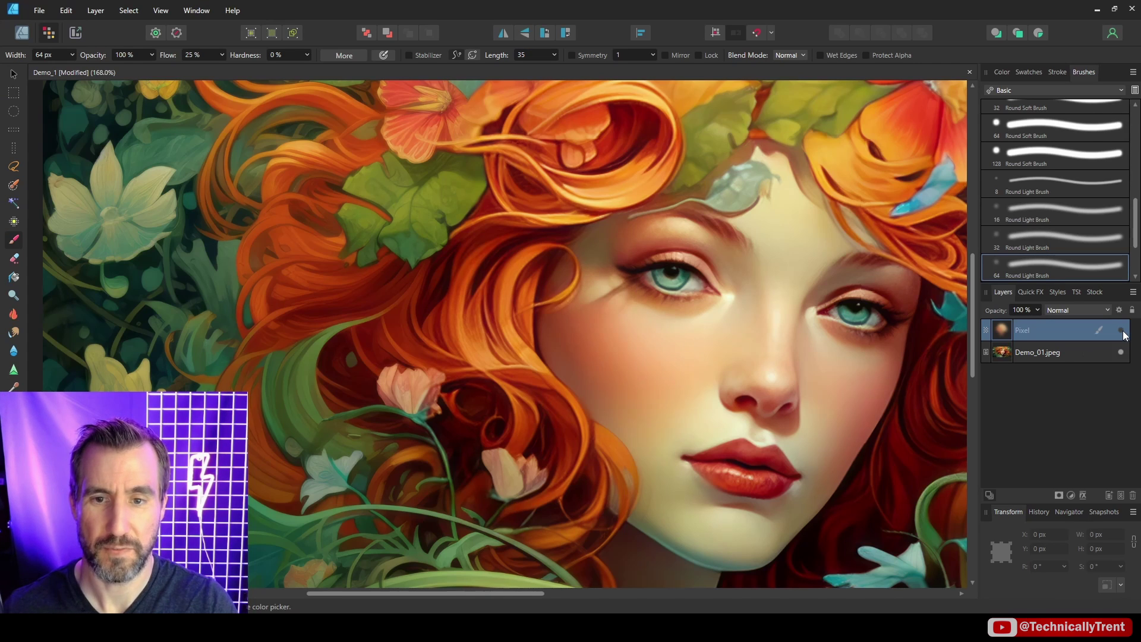
# - Paint over the pale blue leaf on the forehead with sampled skin colour, lowering the brush opacity to 77%
pyautogui.scroll(-3, 747, 357)
pyautogui.press('r')
pyautogui.scroll(6, 697, 234)
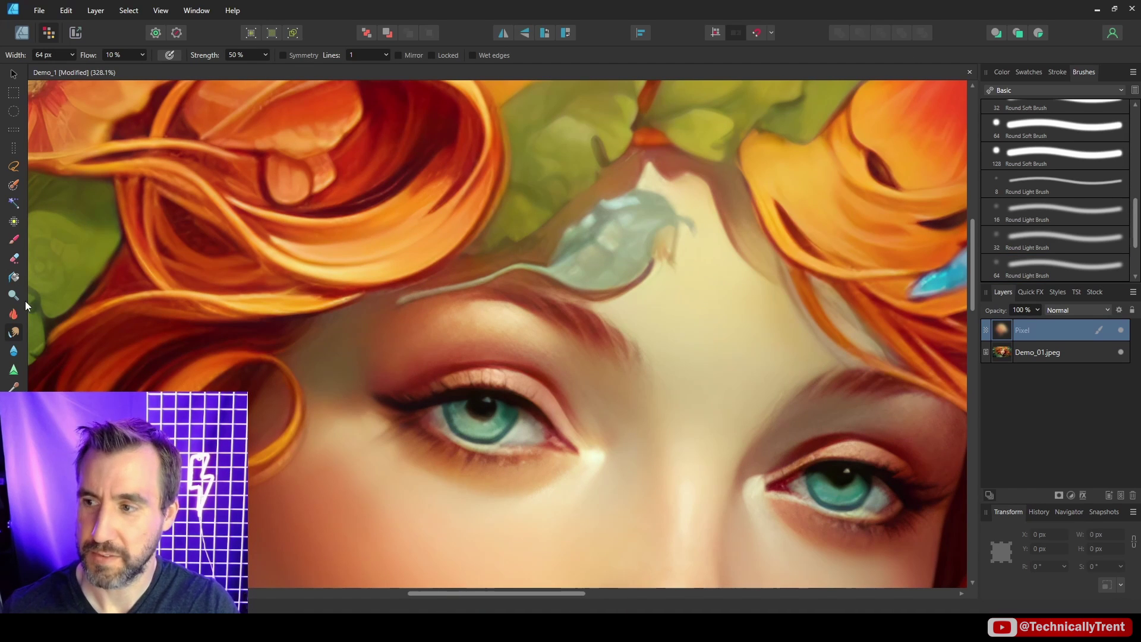
pyautogui.click(13, 239)
pyautogui.moveTo(660, 202)
pyautogui.mouseDown()
pyautogui.moveTo(600, 279)
pyautogui.moveTo(588, 261)
pyautogui.mouseUp()
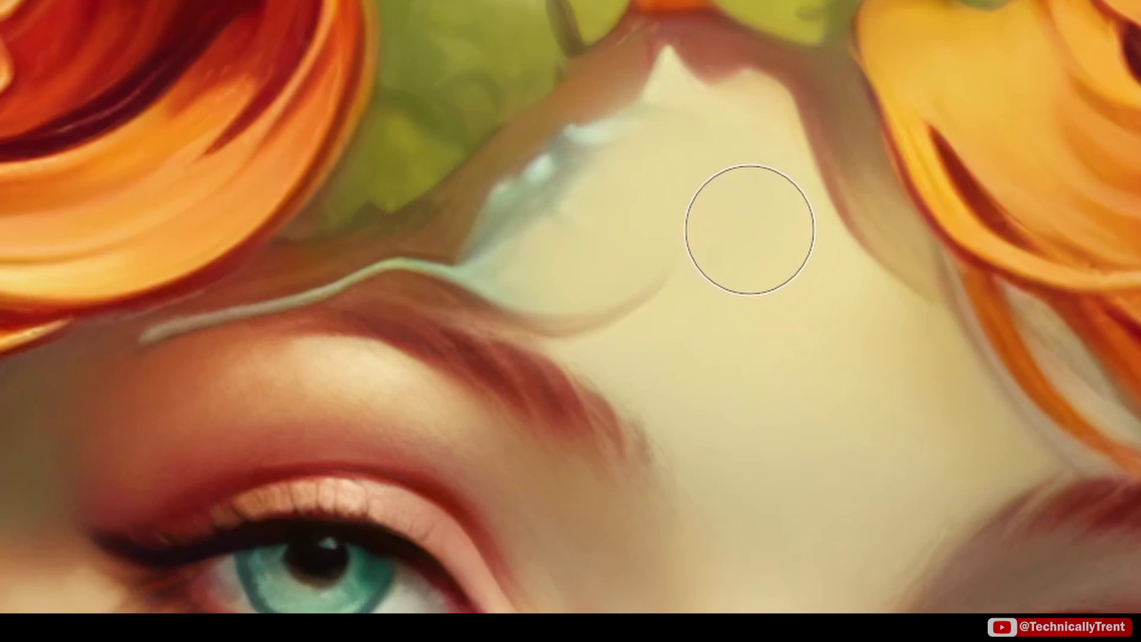
pyautogui.keyDown('alt'); pyautogui.click(764, 249); pyautogui.keyUp('alt')
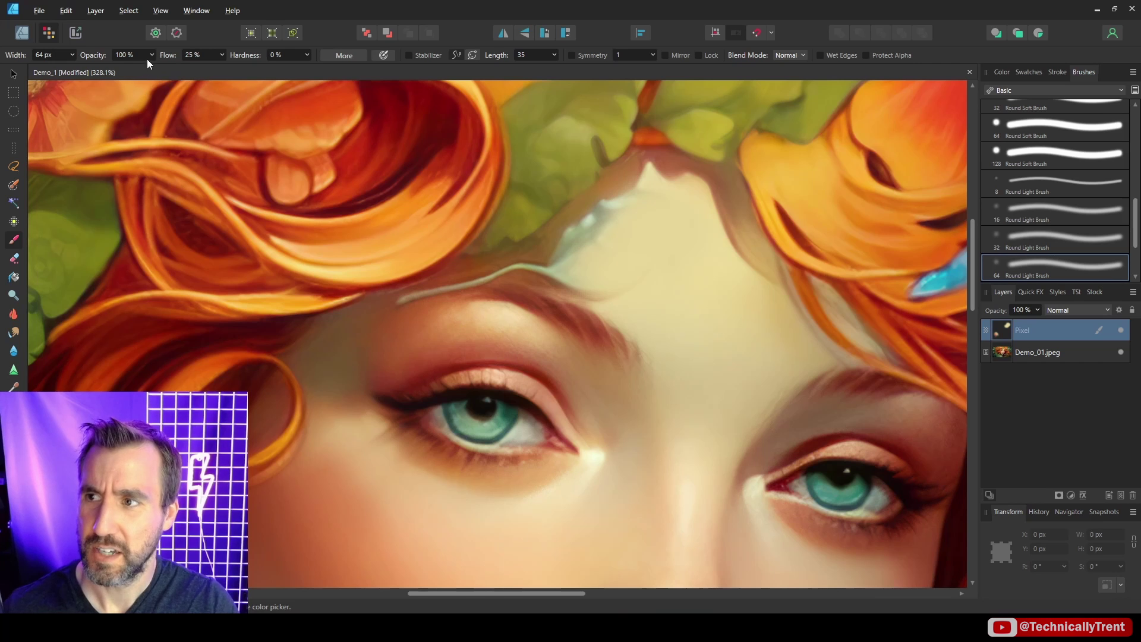
pyautogui.click(153, 55)
pyautogui.moveTo(156, 68); pyautogui.dragTo(136, 69)
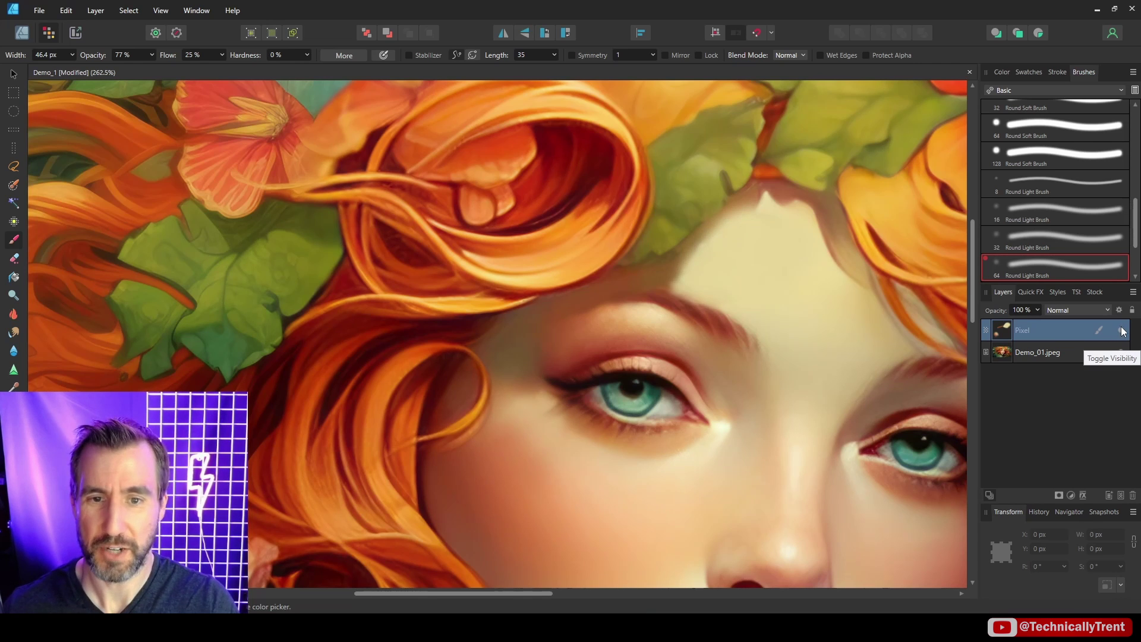
# - Compare the retouched face with the original image by hiding and showing the Pixel layer
pyautogui.click(1121, 330)
pyautogui.click(1121, 330)
pyautogui.scroll(-3, 771, 319)
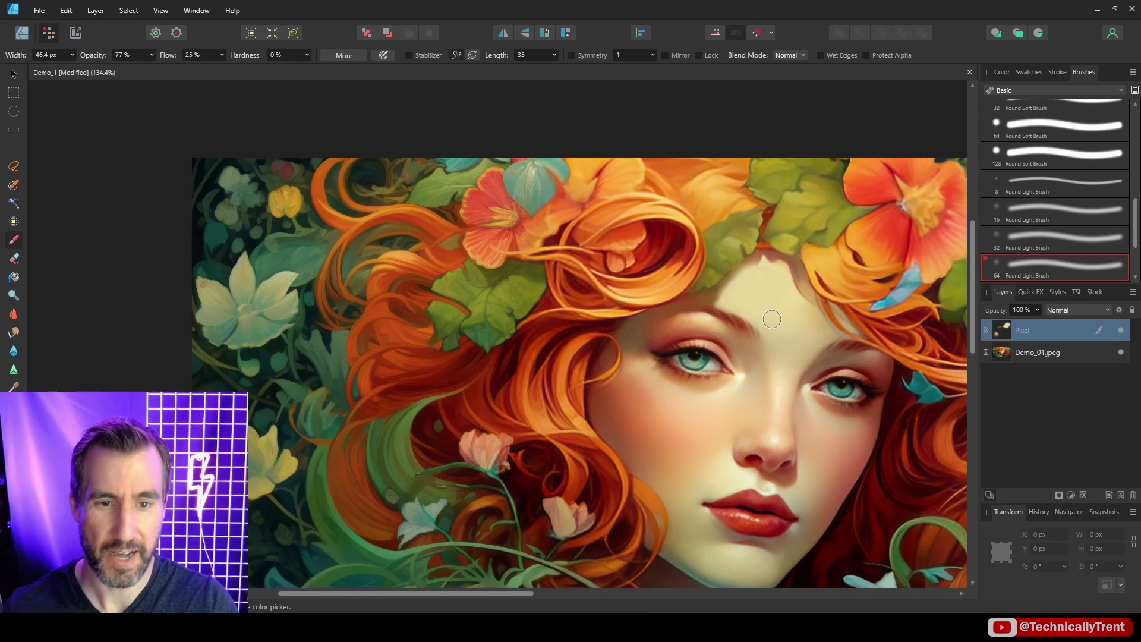
pyautogui.moveTo(771, 319); pyautogui.dragTo(685, 263)
pyautogui.click(1121, 331)
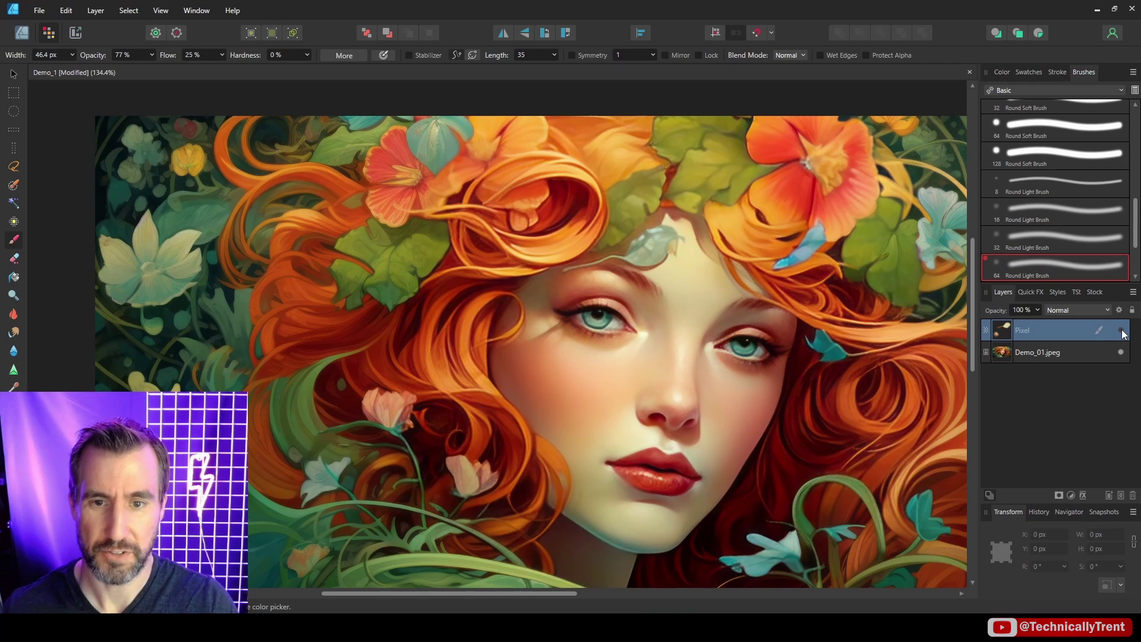
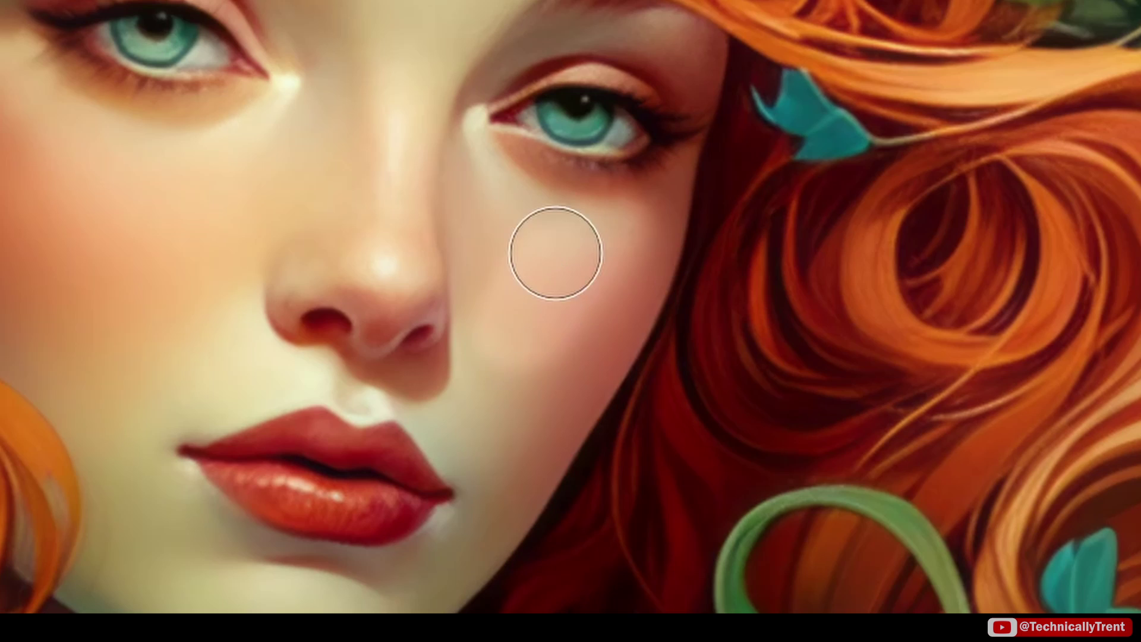
# - Try dodging and burning the face directly on the Demo_01.jpeg layer with the tonal range set to Midtones
pyautogui.moveTo(555, 253)
pyautogui.mouseDown()
pyautogui.moveTo(583, 329)
pyautogui.moveTo(497, 276)
pyautogui.moveTo(494, 403)
pyautogui.moveTo(545, 423)
pyautogui.moveTo(427, 527)
pyautogui.moveTo(537, 198)
pyautogui.moveTo(626, 63)
pyautogui.moveTo(260, 630)
pyautogui.mouseUp()
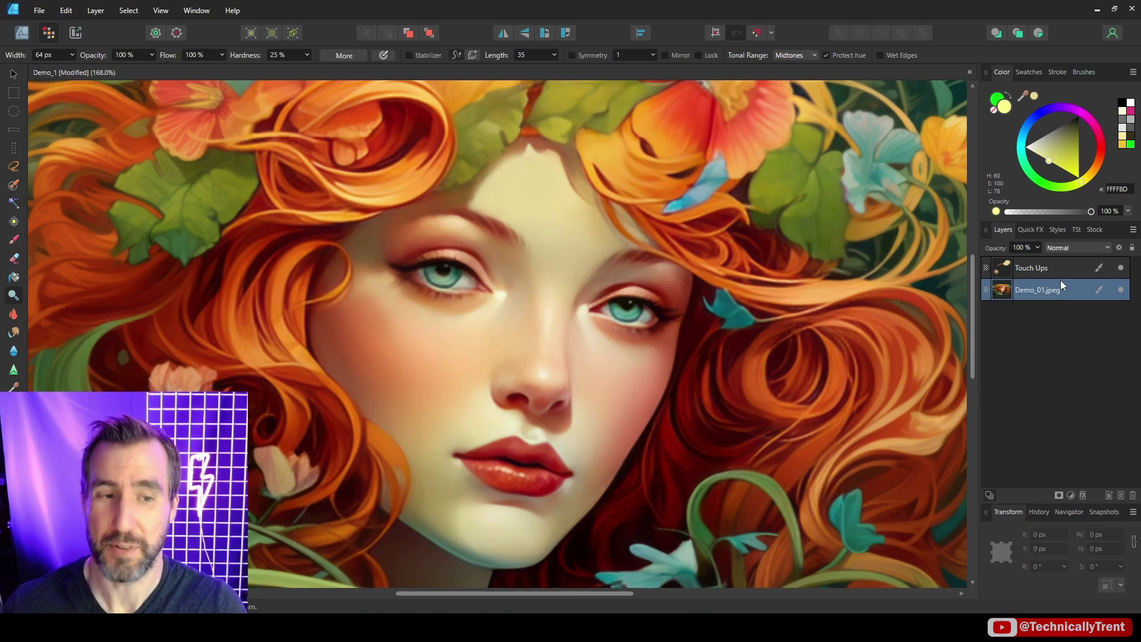
pyautogui.click(17, 315)
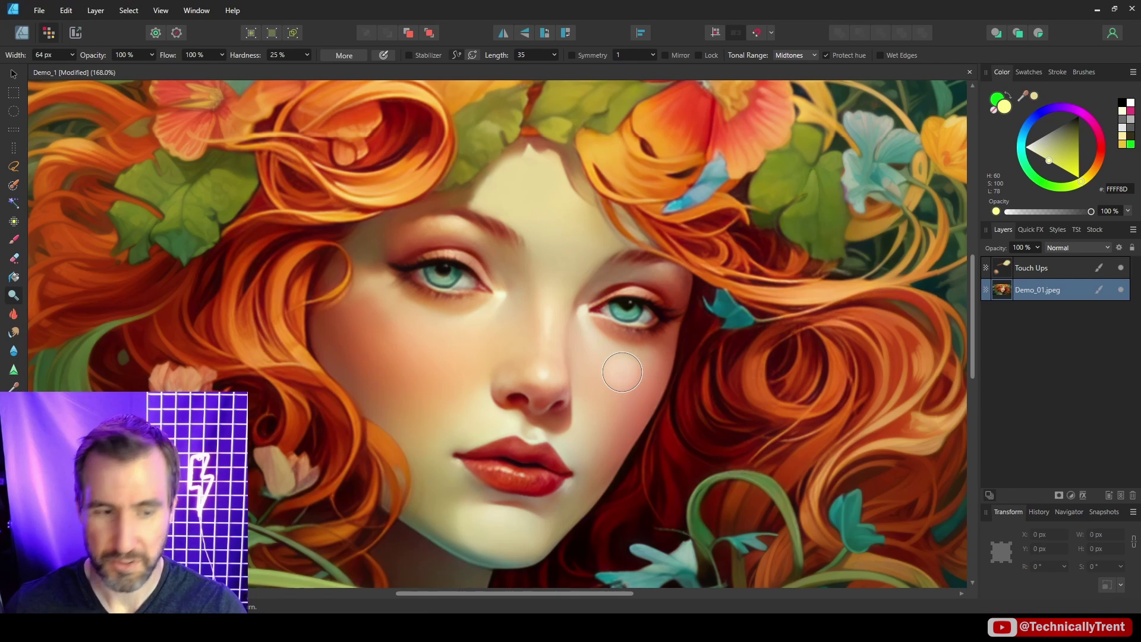
pyautogui.click(622, 372)
pyautogui.moveTo(674, 285); pyautogui.dragTo(673, 290)
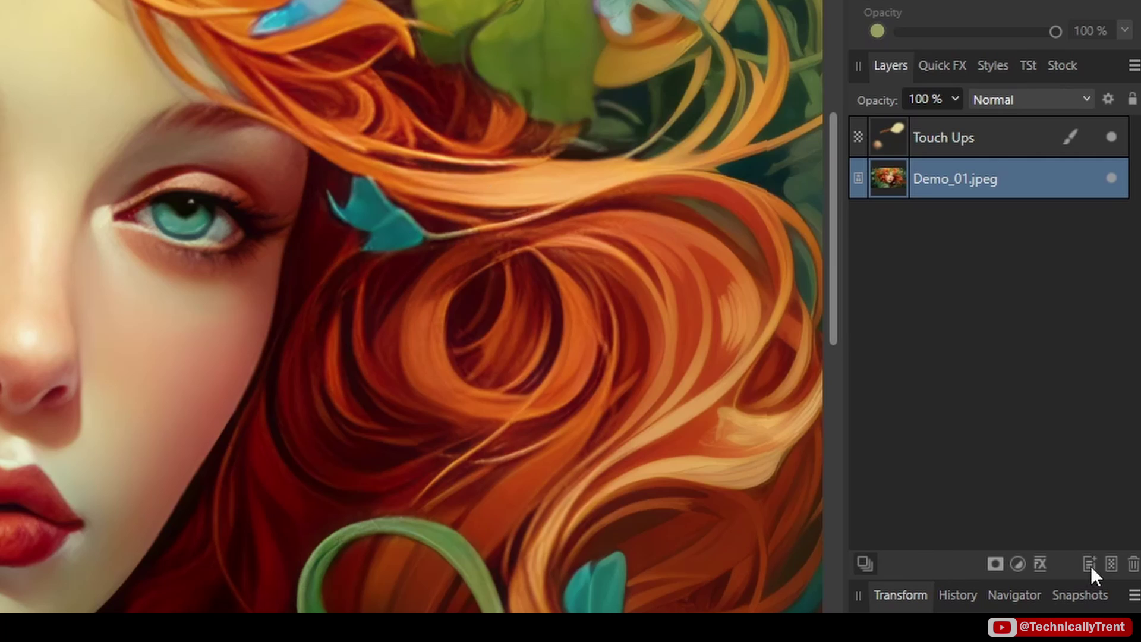
# - Add a pixel layer between Touch Ups and Demo_01.jpeg and set its blend mode to Color Dodge
pyautogui.click(1120, 495)
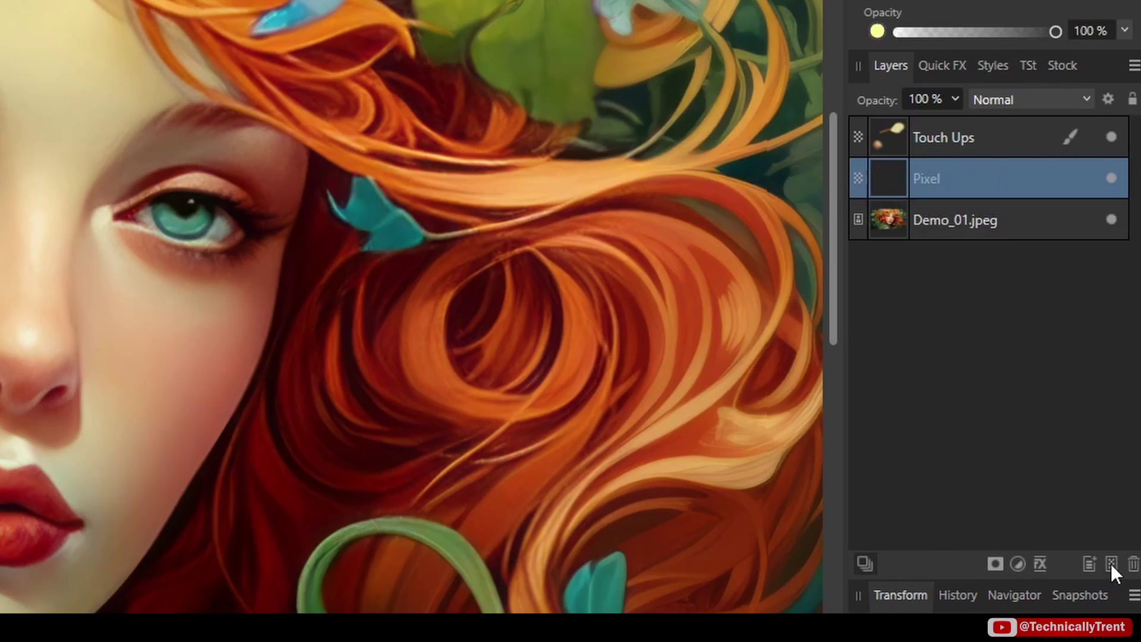
pyautogui.click(981, 101)
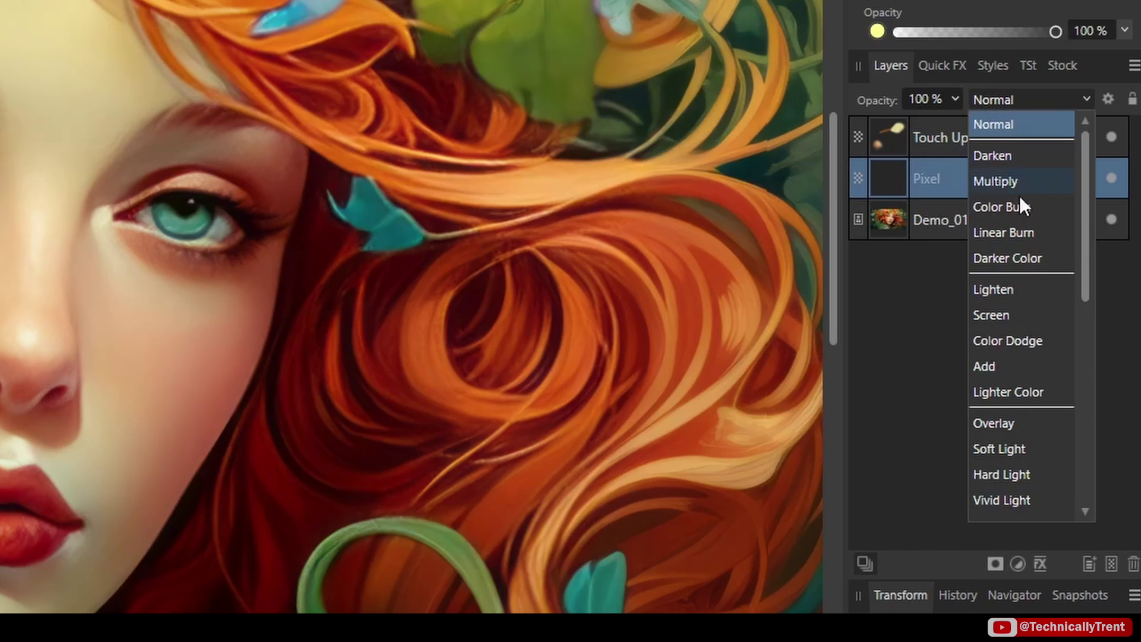
pyautogui.click(1019, 342)
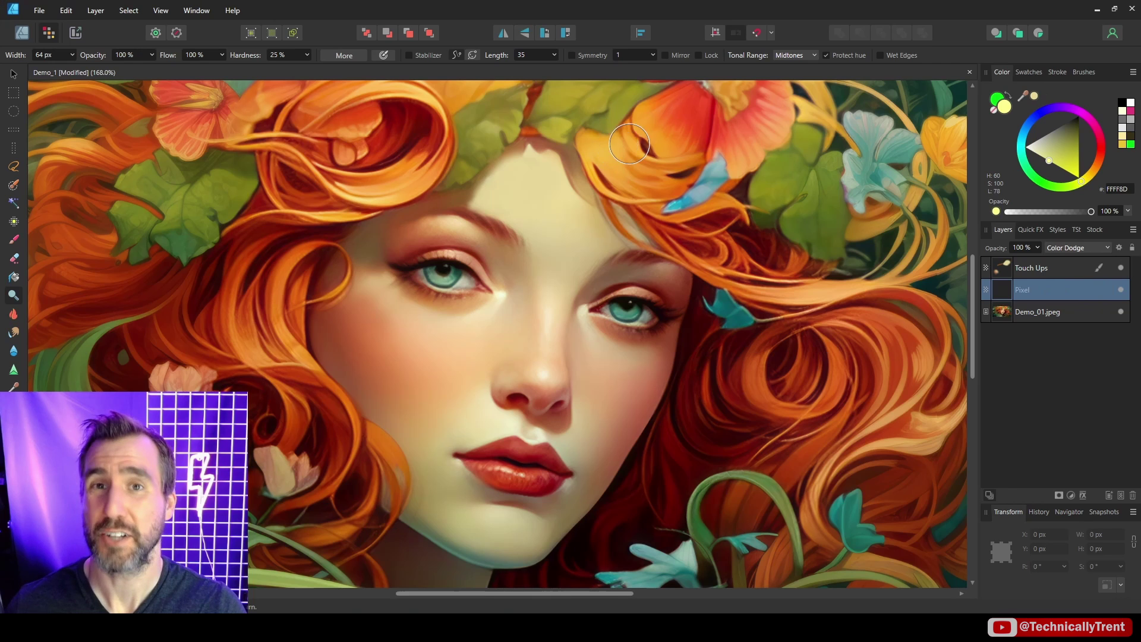
# - Paint pale yellow FFFF8D highlights on the face on the Color Dodge layer with the Round Light Brush reduced to 79.6 px
pyautogui.click(16, 242)
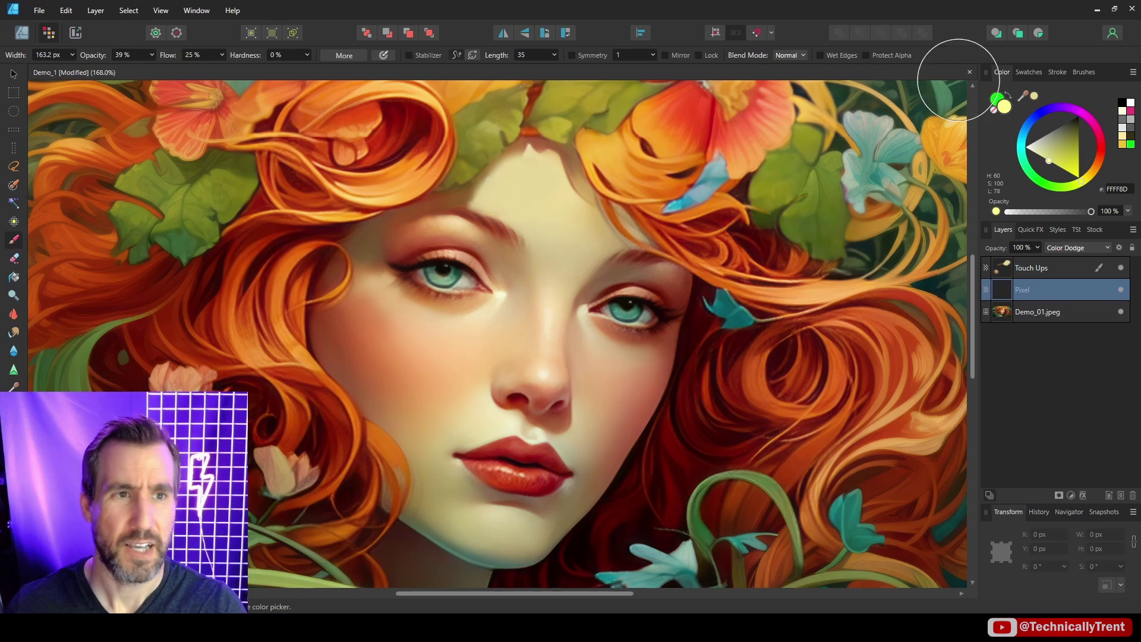
pyautogui.click(1083, 72)
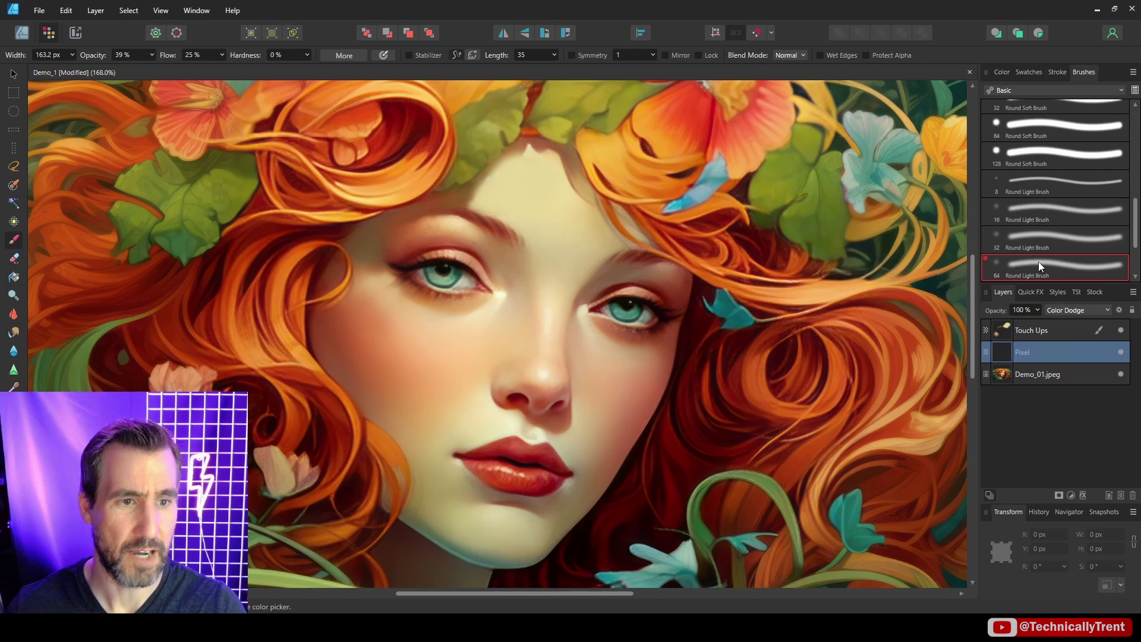
pyautogui.moveTo(674, 344)
pyautogui.mouseDown()
pyautogui.moveTo(634, 389)
pyautogui.moveTo(602, 389)
pyautogui.moveTo(626, 364)
pyautogui.moveTo(616, 388)
pyautogui.mouseUp()
pyautogui.press('[')
pyautogui.press('[')
pyautogui.press('[')
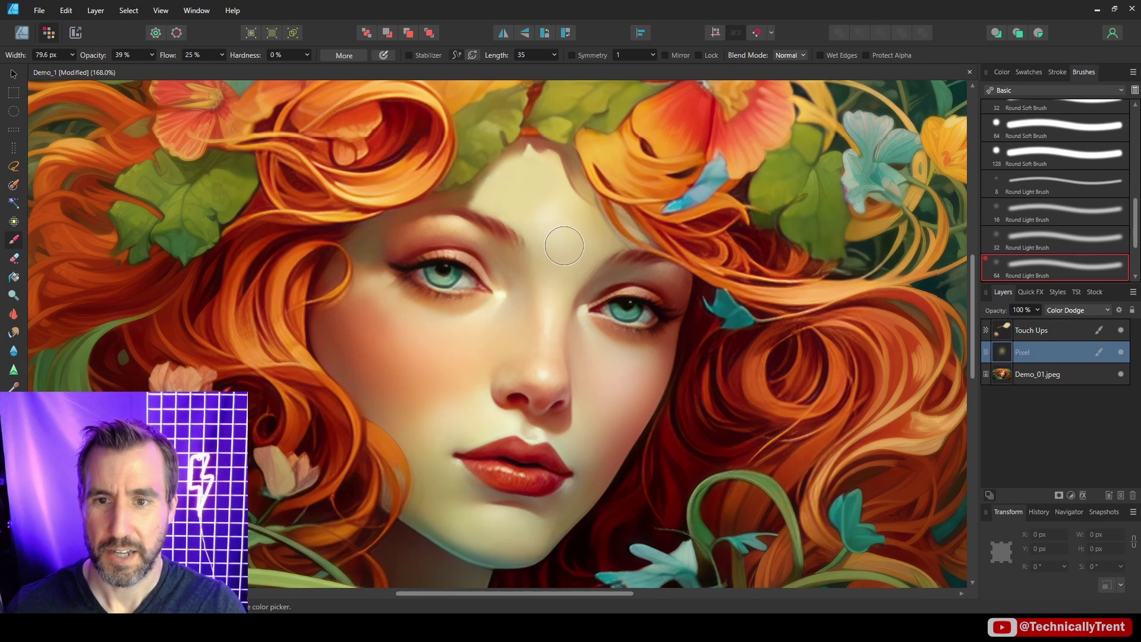
pyautogui.moveTo(561, 242)
pyautogui.mouseDown()
pyautogui.moveTo(493, 173)
pyautogui.moveTo(550, 207)
pyautogui.moveTo(558, 293)
pyautogui.moveTo(604, 377)
pyautogui.moveTo(598, 436)
pyautogui.moveTo(627, 404)
pyautogui.moveTo(525, 534)
pyautogui.moveTo(435, 506)
pyautogui.moveTo(455, 510)
pyautogui.moveTo(429, 447)
pyautogui.moveTo(454, 460)
pyautogui.moveTo(475, 441)
pyautogui.mouseUp()
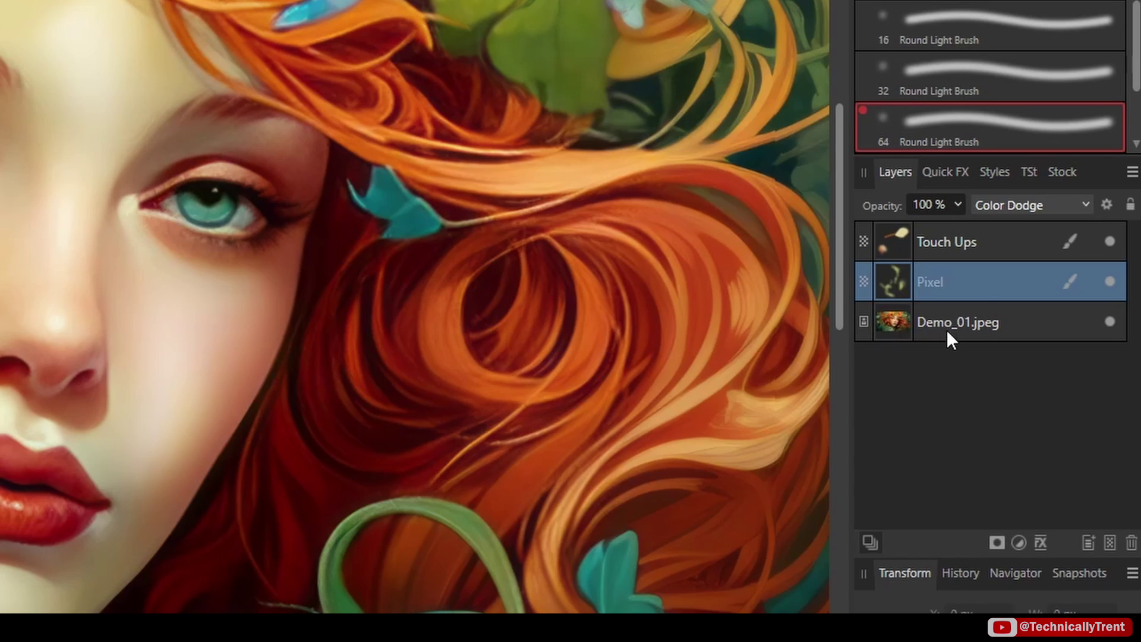
# - Compare the face with and without the highlights by toggling the Color Dodge layer's visibility
pyautogui.click(1111, 282)
pyautogui.click(1111, 282)
pyautogui.click(1111, 282)
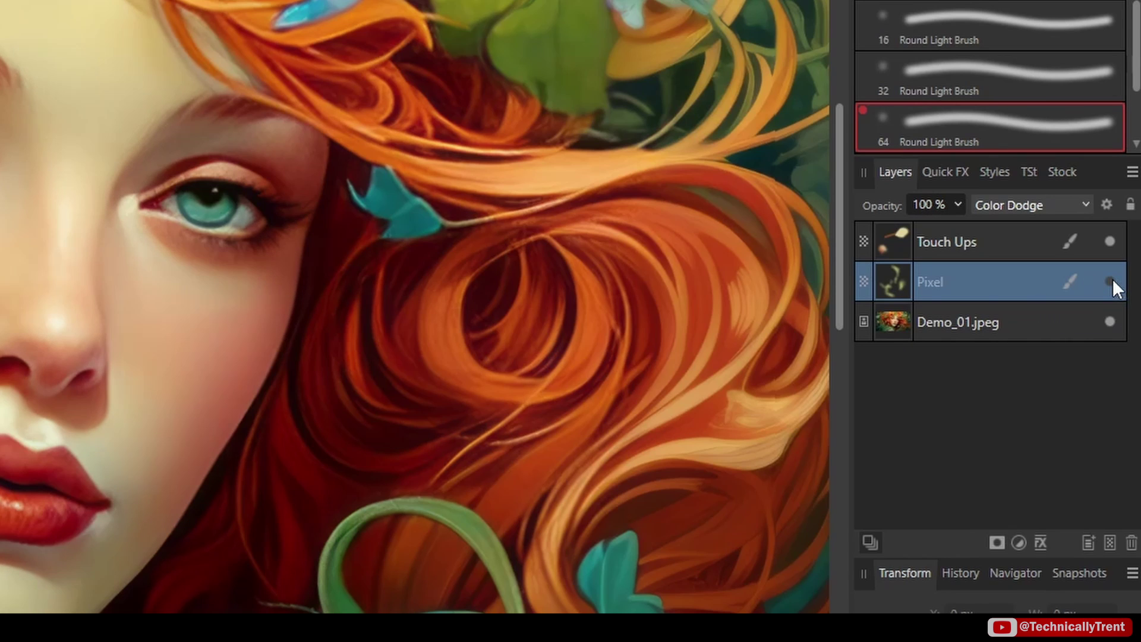
pyautogui.click(1111, 281)
pyautogui.click(1112, 281)
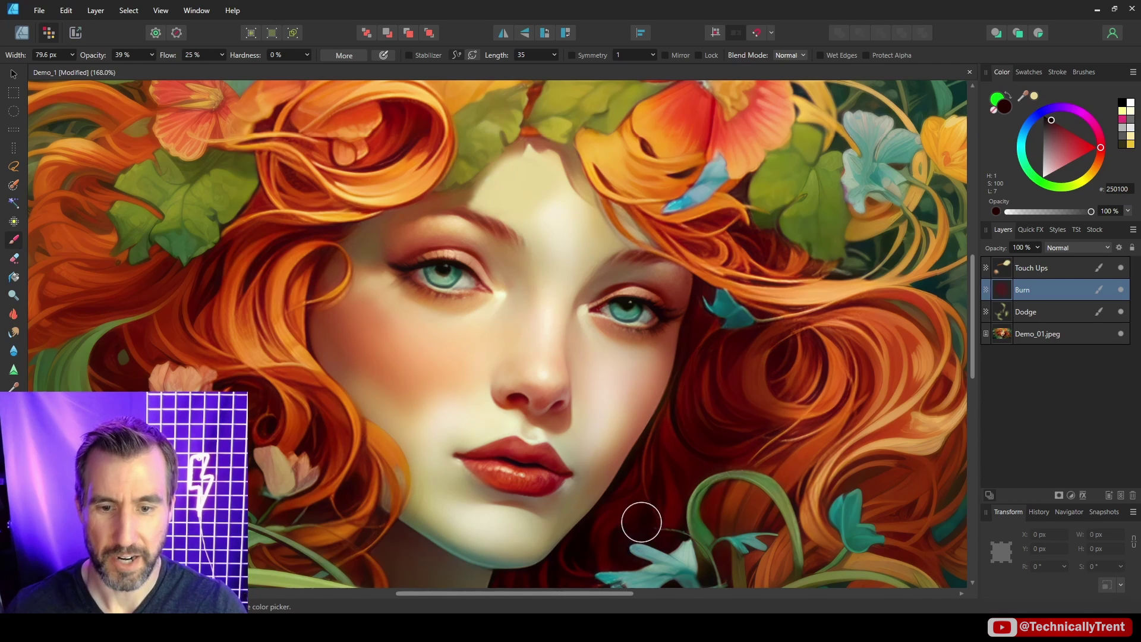
# - Paint dark 250100 shading over the outer hair and background on the Burn layer with the brush enlarged to 321.9 px
pyautogui.scroll(-3, 695, 452)
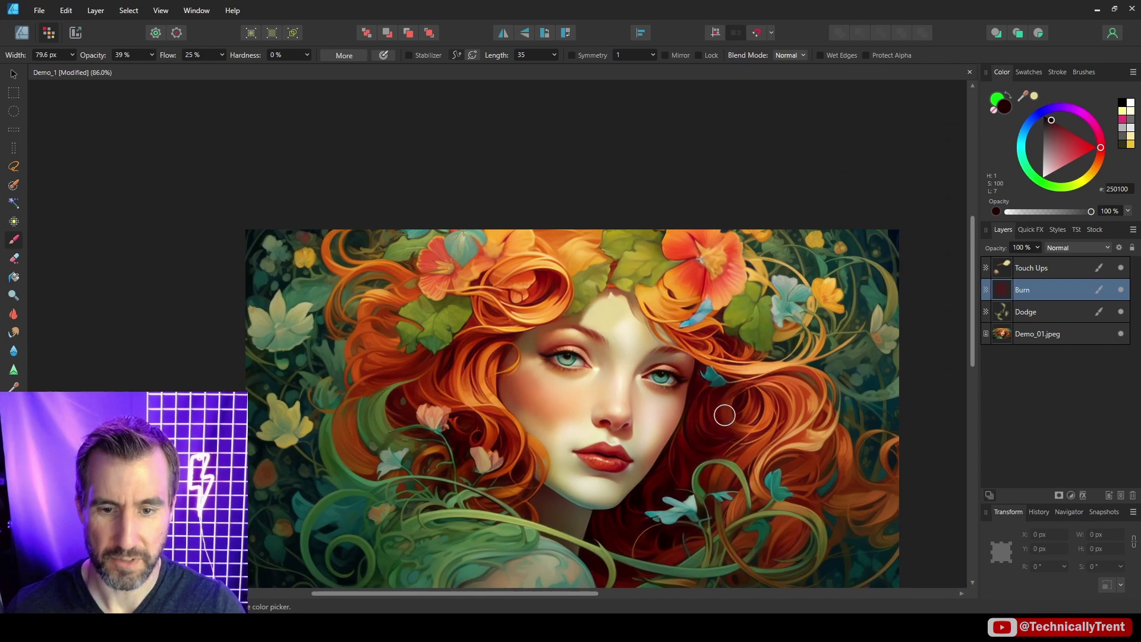
pyautogui.press(']')
pyautogui.press(']')
pyautogui.press(']')
pyautogui.press(']')
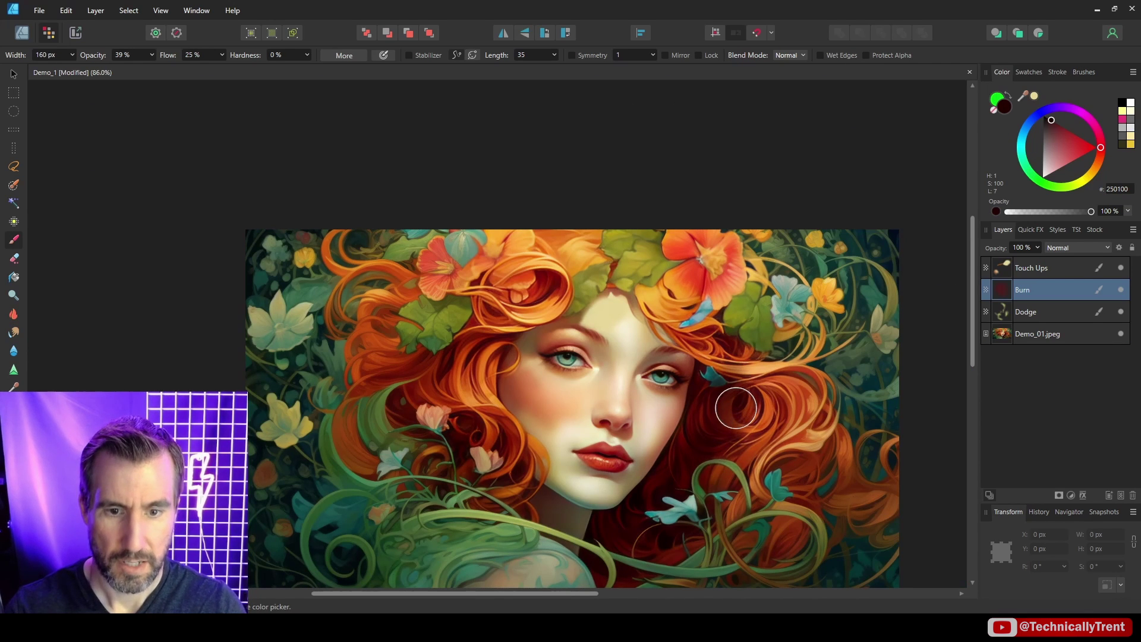
pyautogui.press(']')
pyautogui.press(']')
pyautogui.press(']')
pyautogui.press(']')
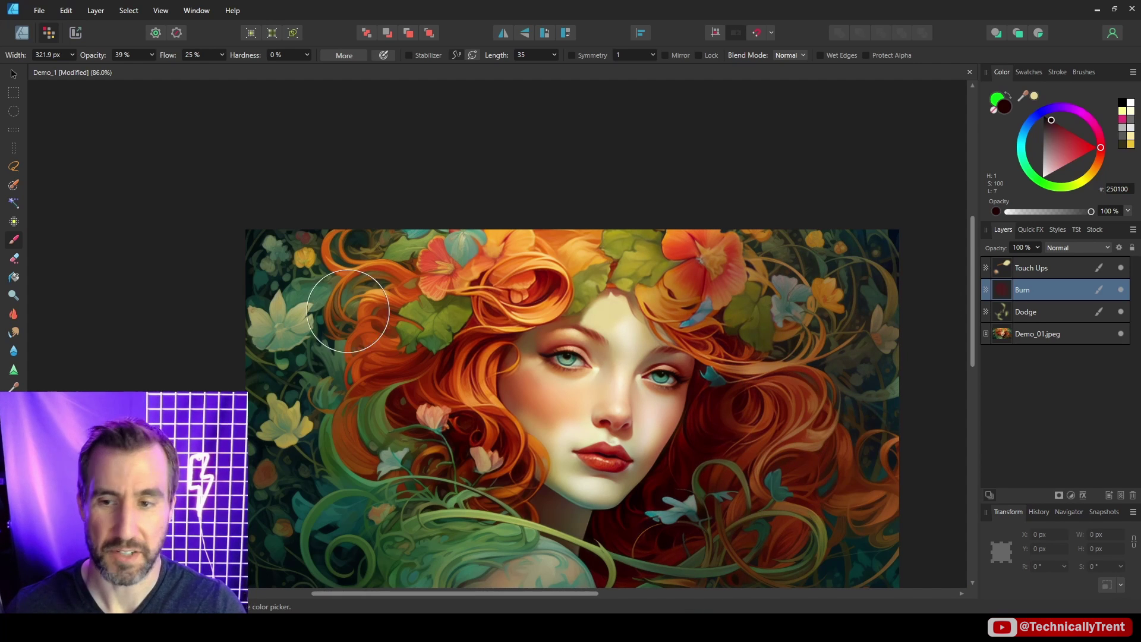
pyautogui.moveTo(347, 311)
pyautogui.mouseDown()
pyautogui.moveTo(306, 254)
pyautogui.moveTo(333, 475)
pyautogui.mouseUp()
# - Compare the image with and without the shading by toggling the Burn layer's visibility
pyautogui.click(1122, 290)
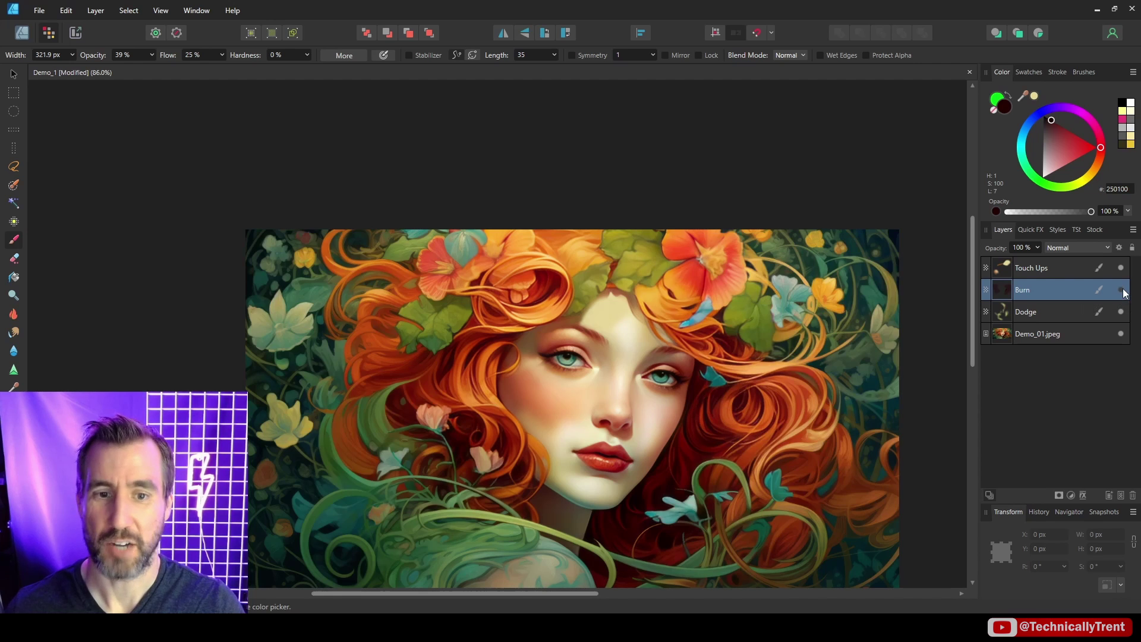
pyautogui.click(1121, 290)
pyautogui.click(1121, 290)
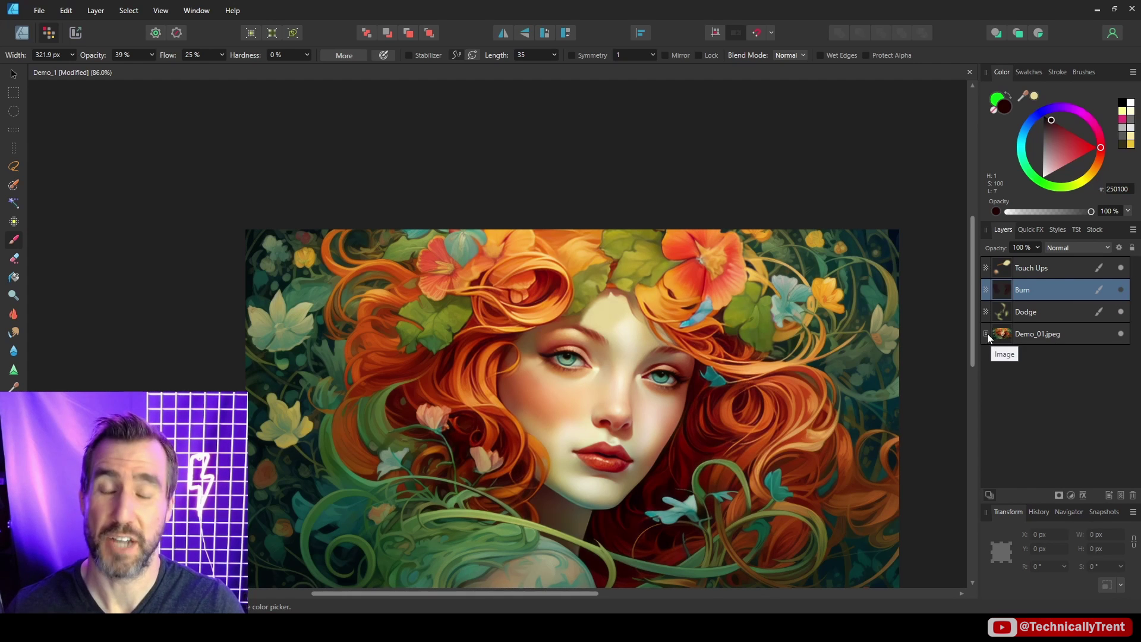
# - Delete the Dodge and Burn layers
pyautogui.click(1025, 312)
pyautogui.keyDown('shift'); pyautogui.click(1025, 294); pyautogui.keyUp('shift')
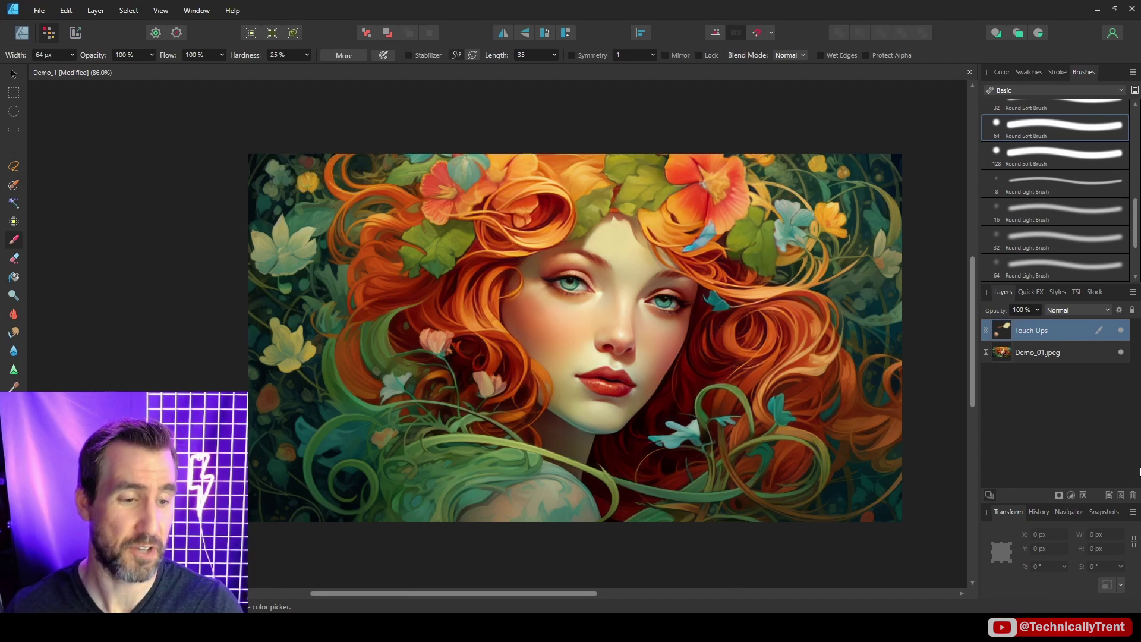
# - Scribble bright green across the hair beside the face on a new pixel layer above Touch Ups, and lock that layer
pyautogui.click(1120, 495)
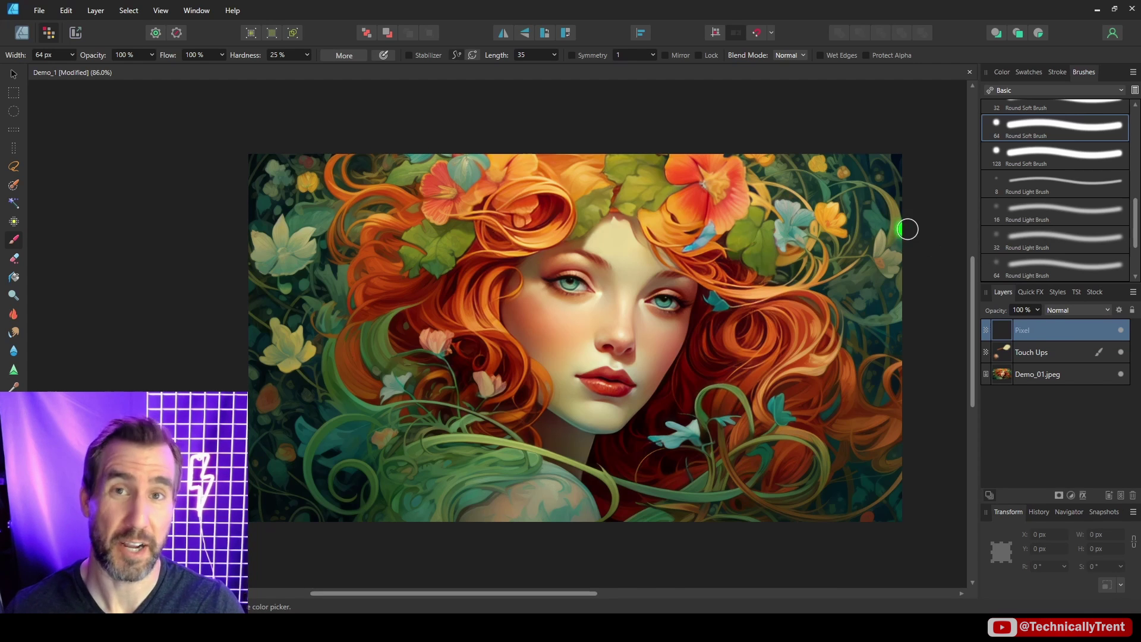
pyautogui.moveTo(730, 324)
pyautogui.mouseDown()
pyautogui.moveTo(716, 336)
pyautogui.moveTo(738, 361)
pyautogui.moveTo(865, 312)
pyautogui.mouseUp()
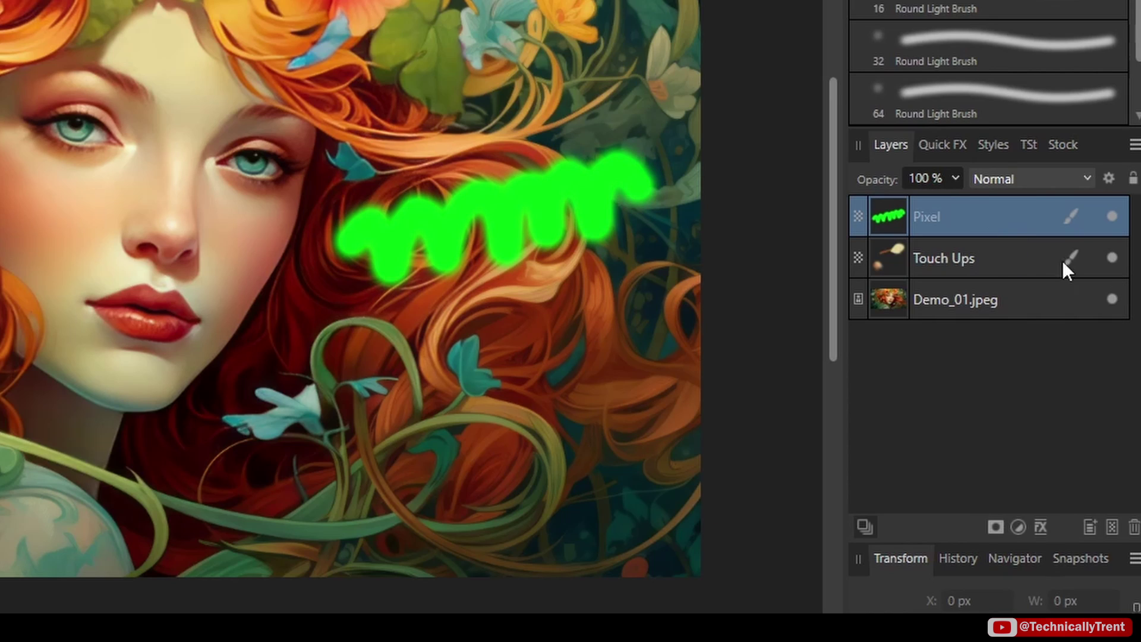
pyautogui.click(1090, 216)
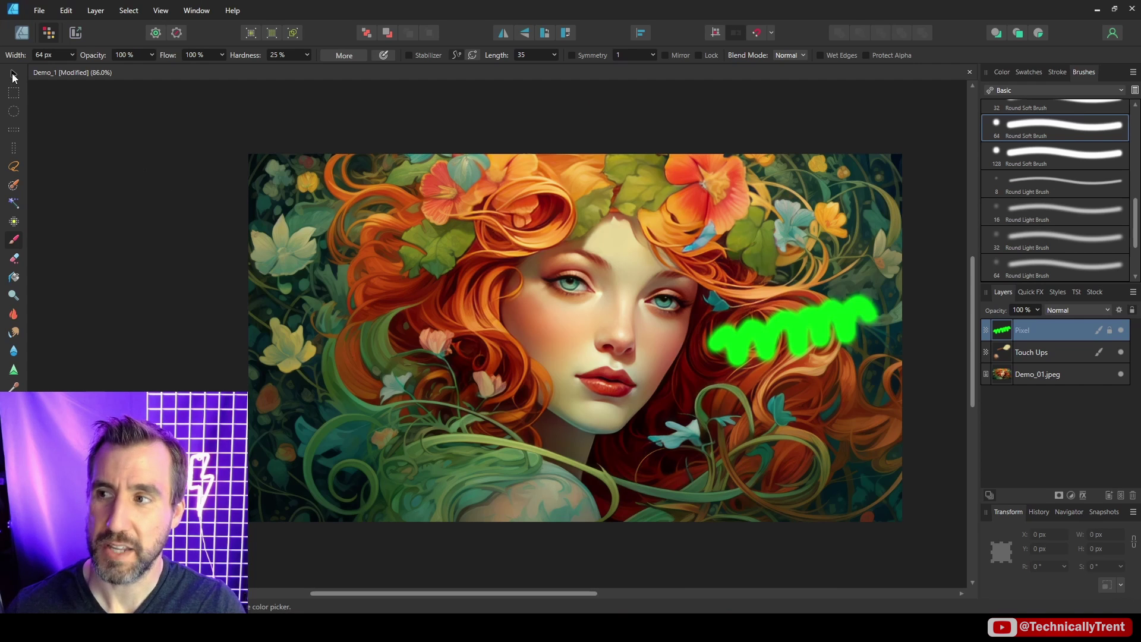
# - Try to select the green scribble on the locked pixel layer with the Move tool
pyautogui.click(14, 75)
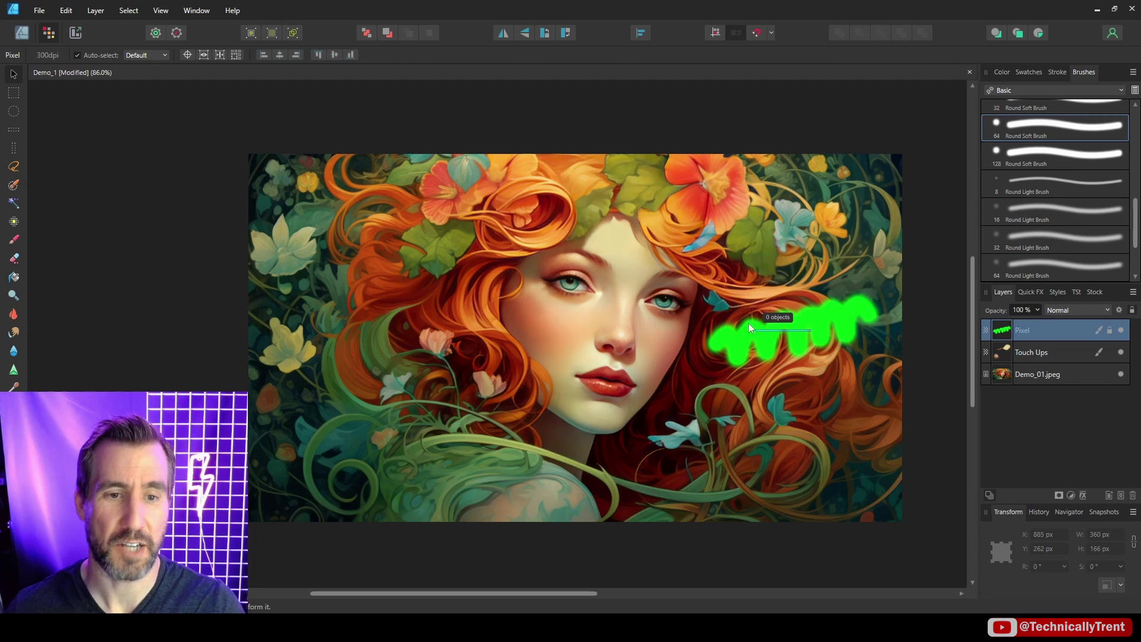
pyautogui.hotkey('ctrl', 'd')
pyautogui.click(1079, 332)
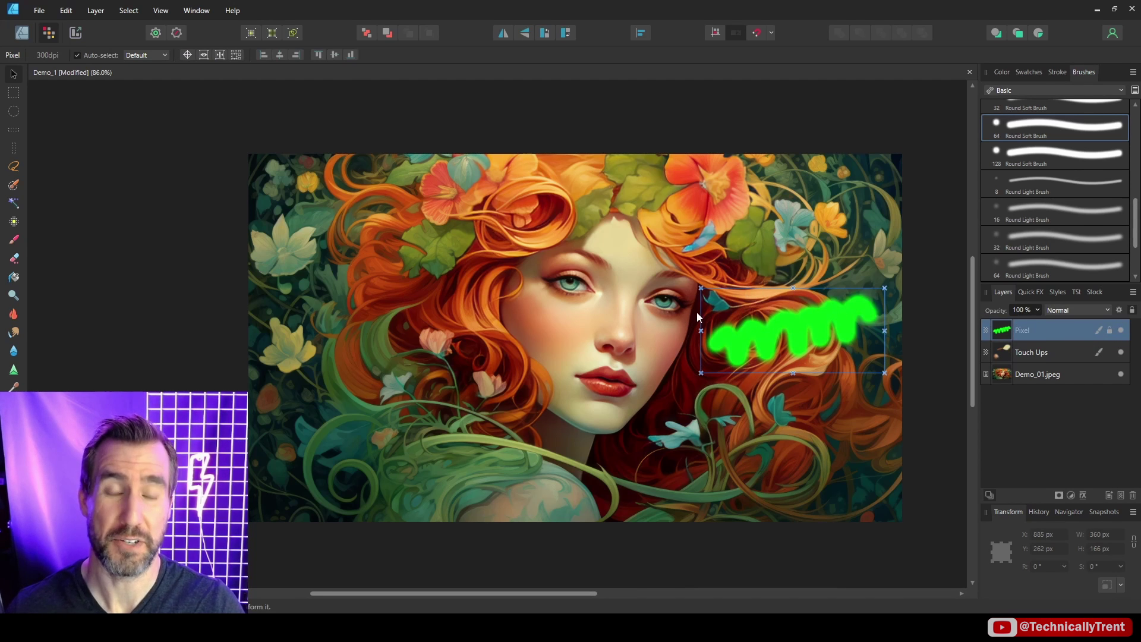
# - Paint pink FF0092 and cyan scribbles over the green one on the locked pixel layer
pyautogui.press('b')
pyautogui.moveTo(717, 347)
pyautogui.mouseDown()
pyautogui.moveTo(758, 376)
pyautogui.moveTo(778, 331)
pyautogui.moveTo(807, 373)
pyautogui.moveTo(842, 324)
pyautogui.moveTo(873, 333)
pyautogui.mouseUp()
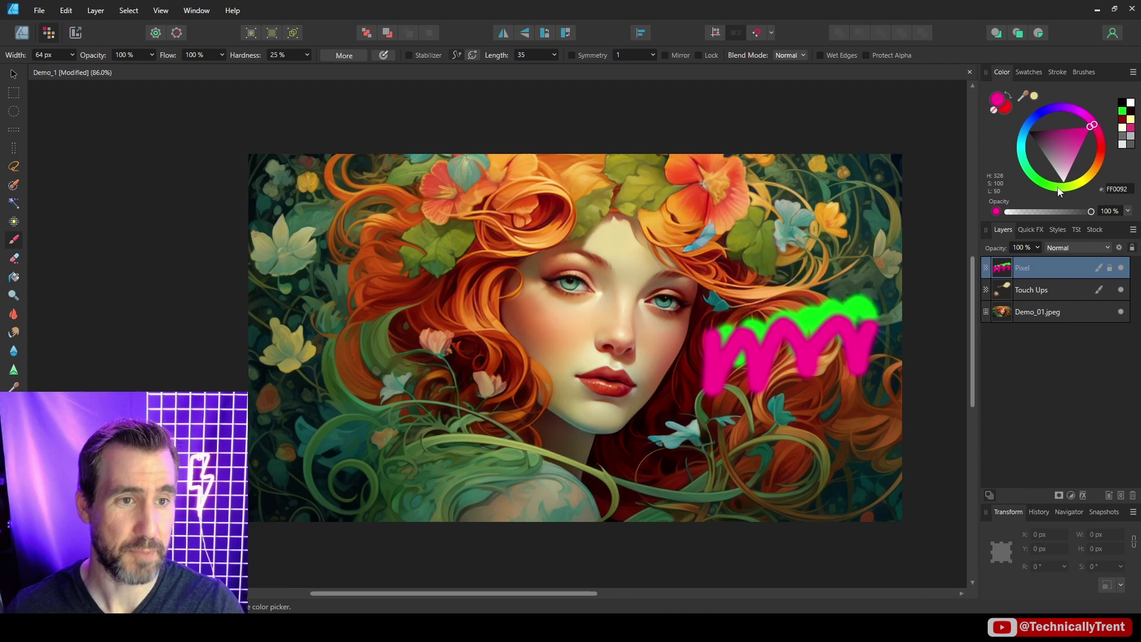
pyautogui.moveTo(1023, 157); pyautogui.dragTo(1024, 140)
pyautogui.moveTo(698, 410)
pyautogui.mouseDown()
pyautogui.moveTo(740, 365)
pyautogui.moveTo(880, 327)
pyautogui.mouseUp()
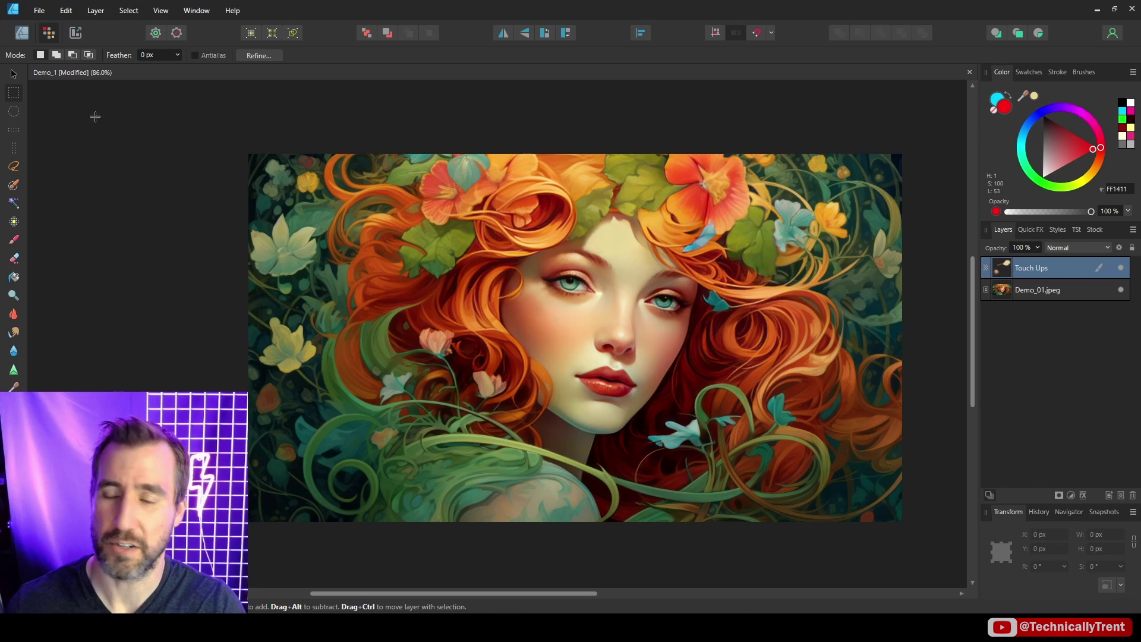
# - Try to copy a rectangular selection of the hair from the Demo_01.jpeg image layer to a layer above Touch Ups, and undo it
pyautogui.moveTo(843, 218); pyautogui.dragTo(661, 480)
pyautogui.click(1069, 292)
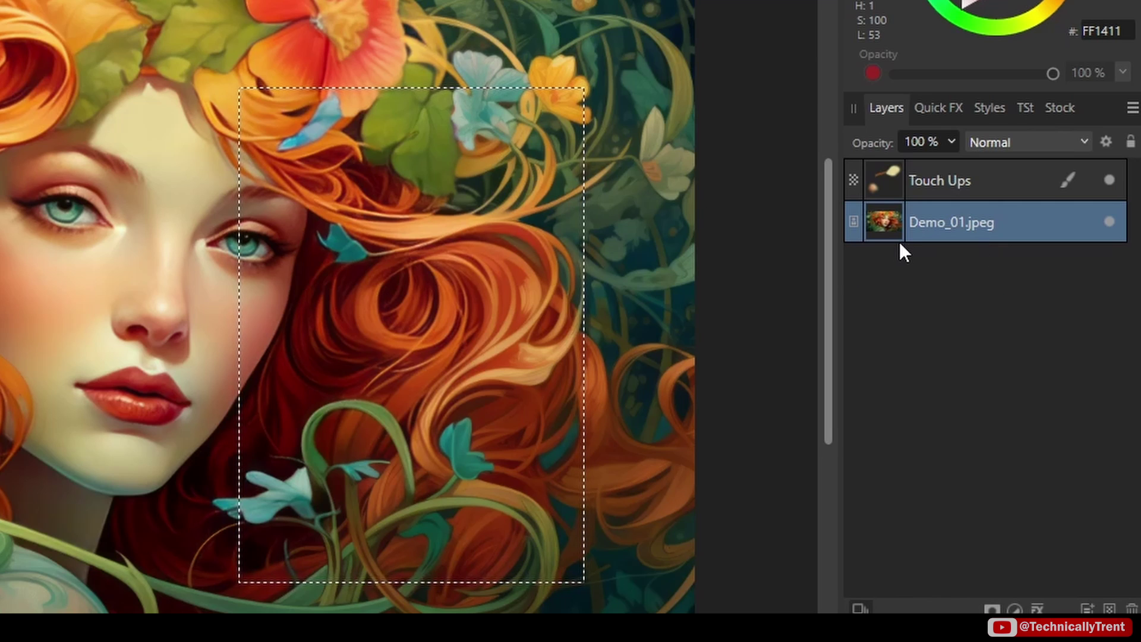
pyautogui.hotkey('ctrl', 'j')
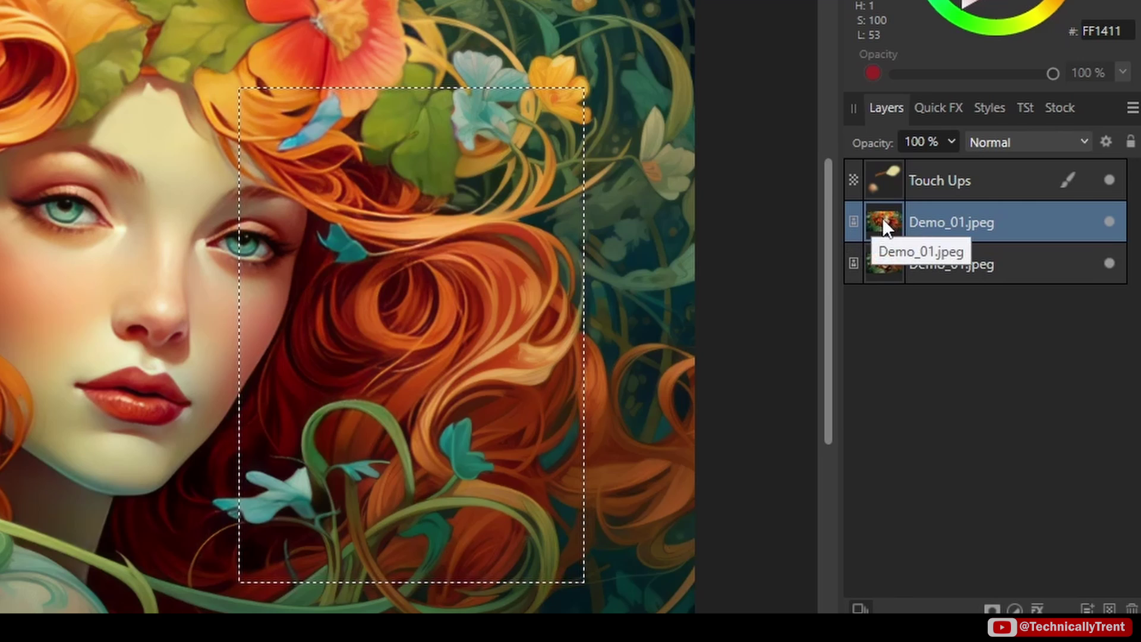
pyautogui.moveTo(882, 218); pyautogui.dragTo(894, 161)
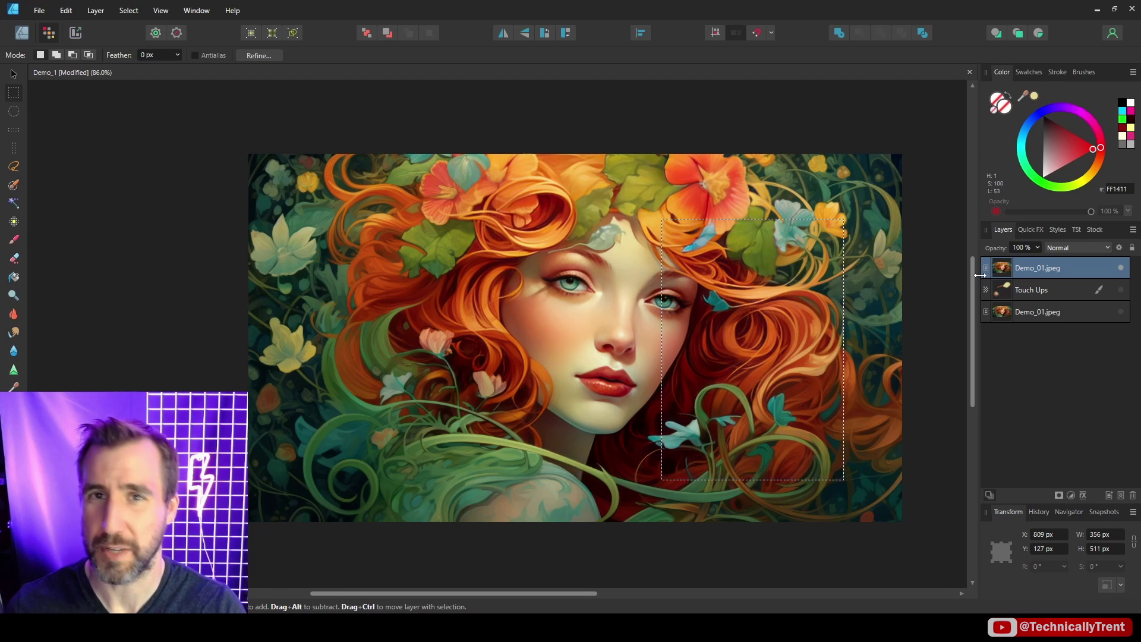
pyautogui.hotkey('ctrl', 'z')
pyautogui.hotkey('ctrl', 'z')
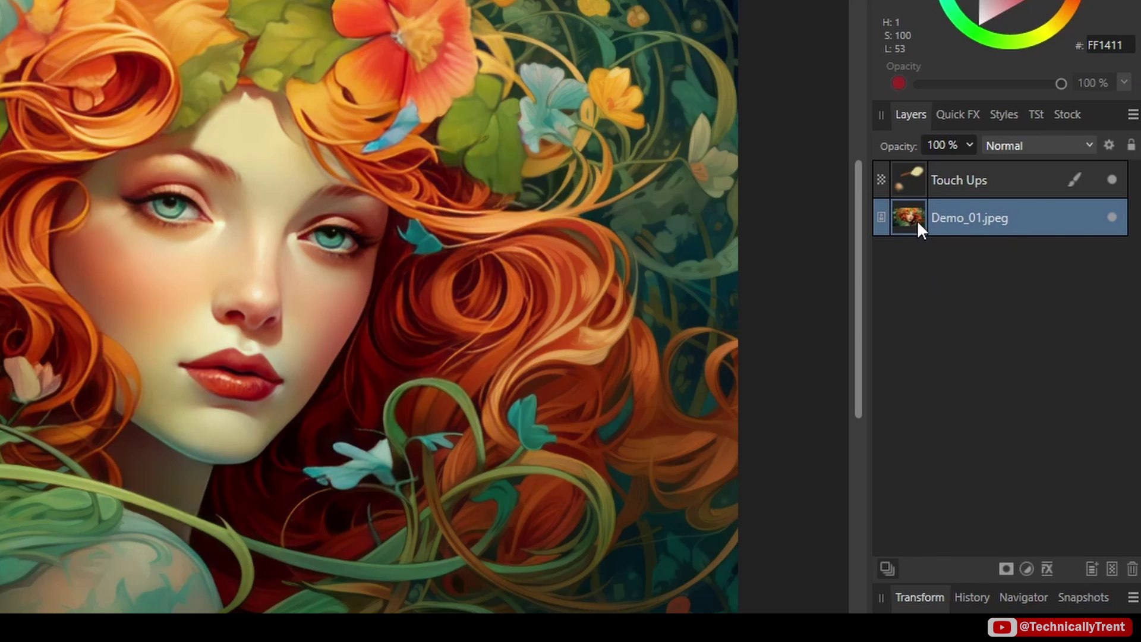
# - Duplicate the Demo_01.jpeg layer, placing the duplicate above Touch Ups with Touch Ups hidden
pyautogui.rightClick(1004, 290)
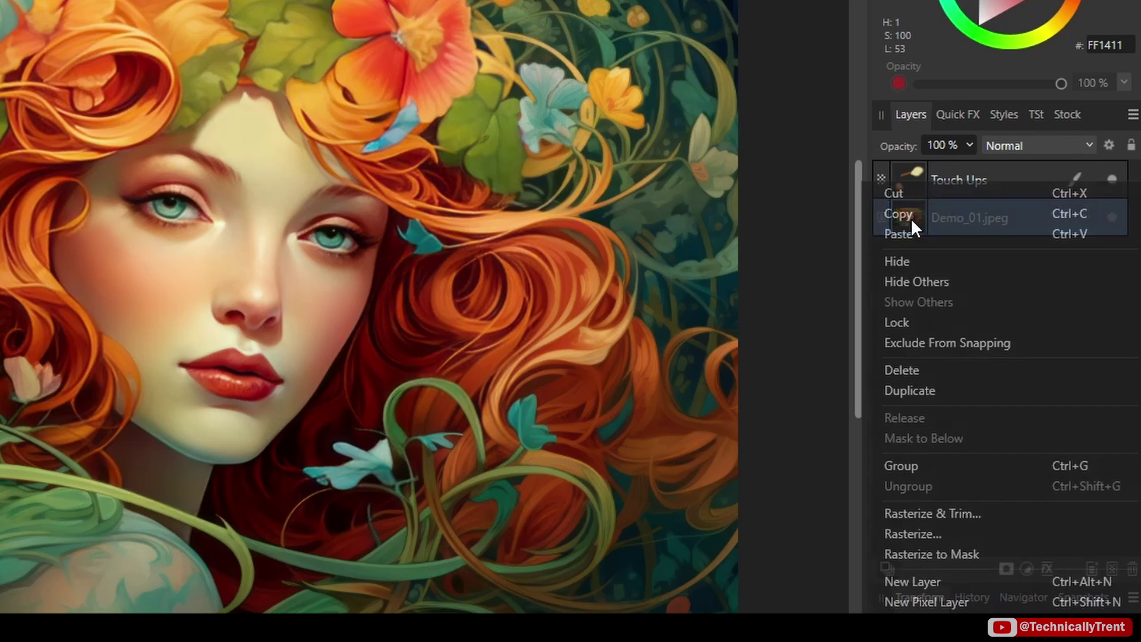
pyautogui.click(959, 390)
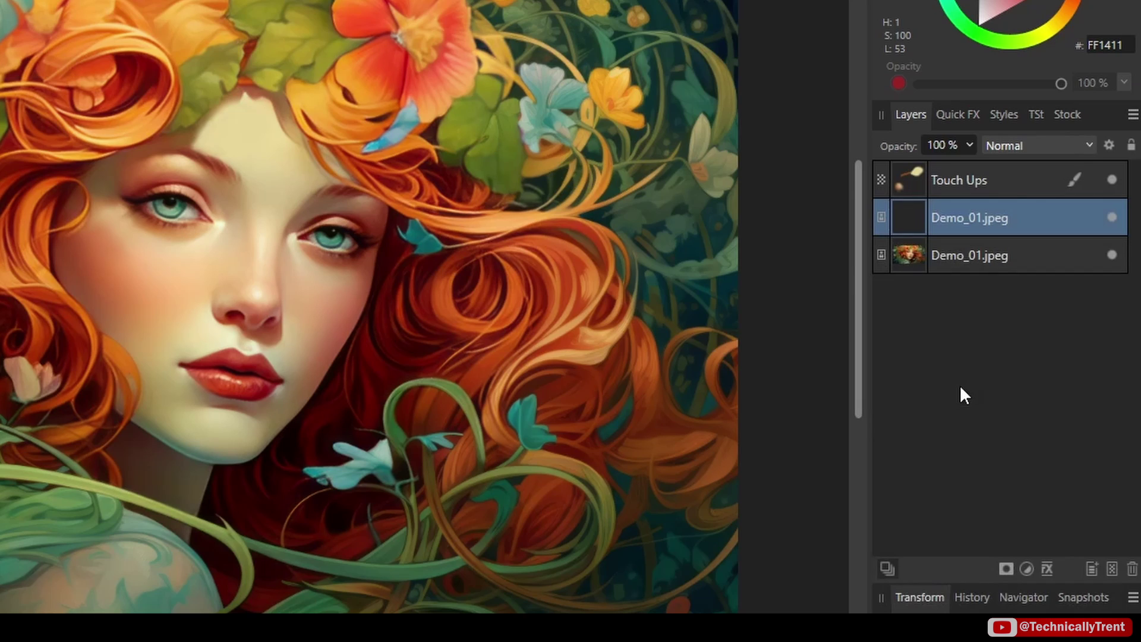
pyautogui.click(1112, 180)
pyautogui.moveTo(907, 256); pyautogui.dragTo(927, 175)
# - Rename the duplicate image layer as Copy and the base image layer as Original, and hide Original
pyautogui.doubleClick(962, 179)
pyautogui.write('Copy')
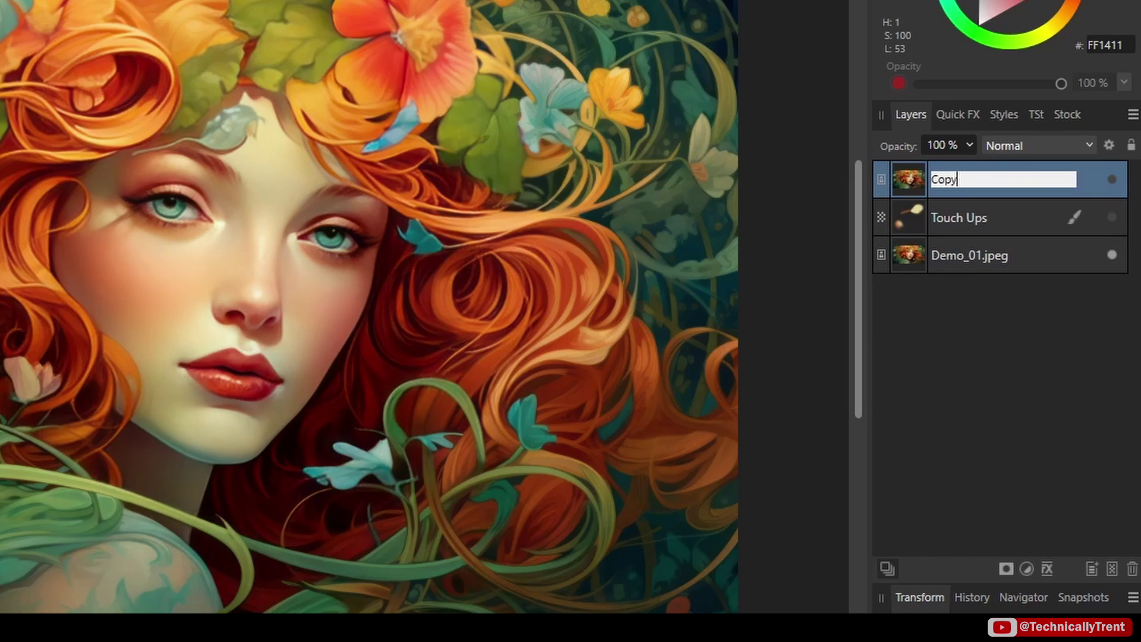
pyautogui.press('Return')
pyautogui.doubleClick(958, 256)
pyautogui.write('Original')
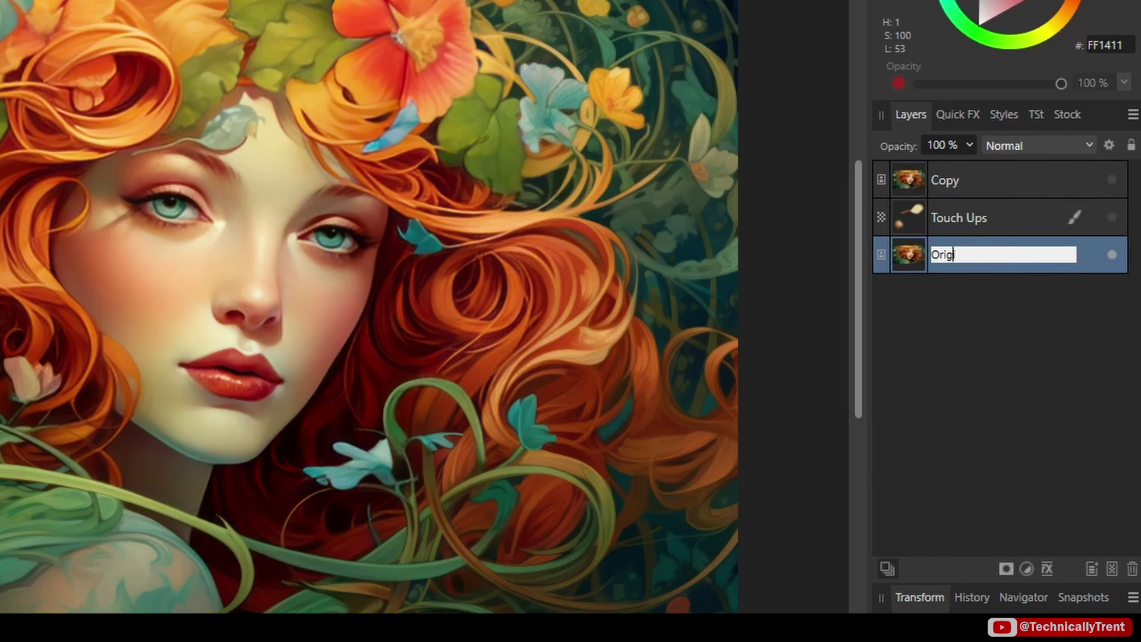
pyautogui.click(1000, 175)
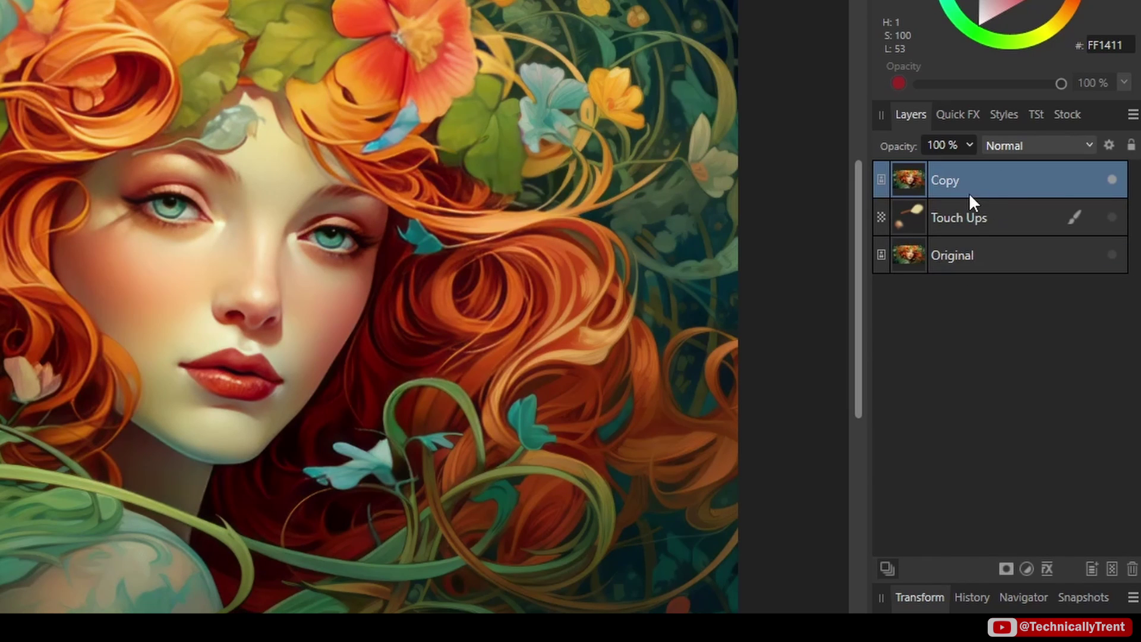
# - Rasterize the Copy layer and isolate a rectangular area around the face, about 579 × 501 px, on a new layer
pyautogui.rightClick(911, 178)
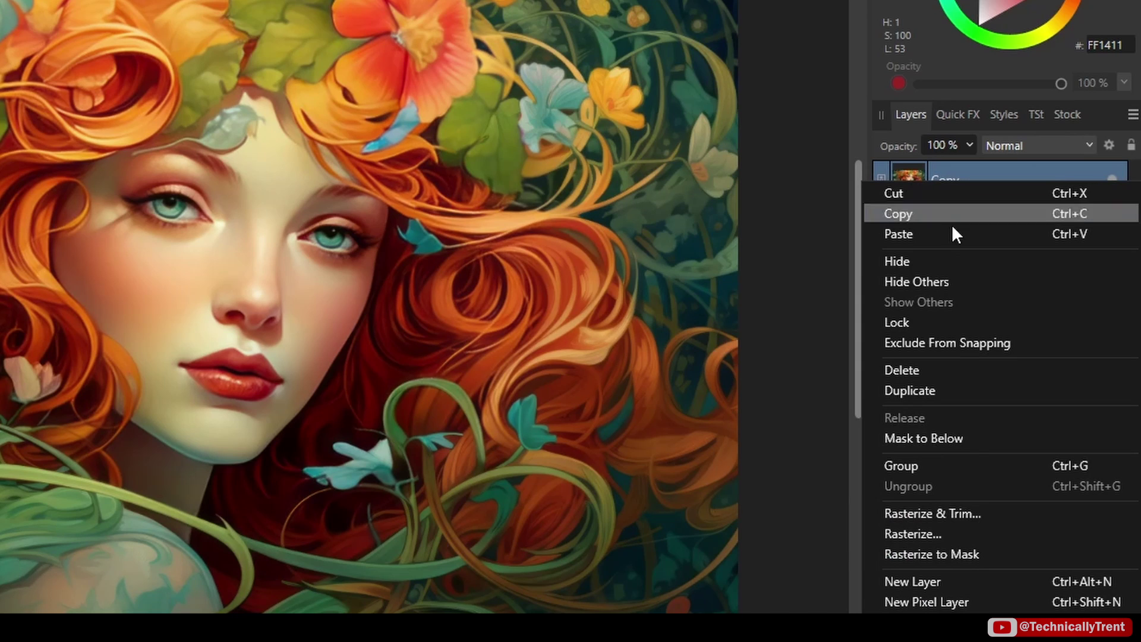
pyautogui.click(1000, 531)
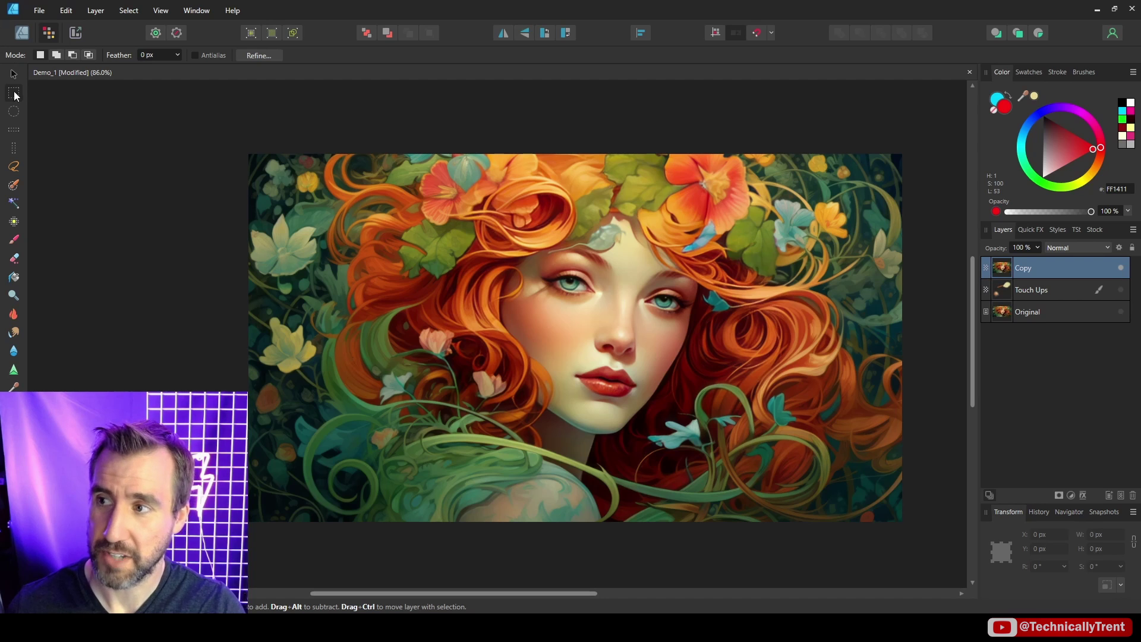
pyautogui.moveTo(464, 206); pyautogui.dragTo(777, 428)
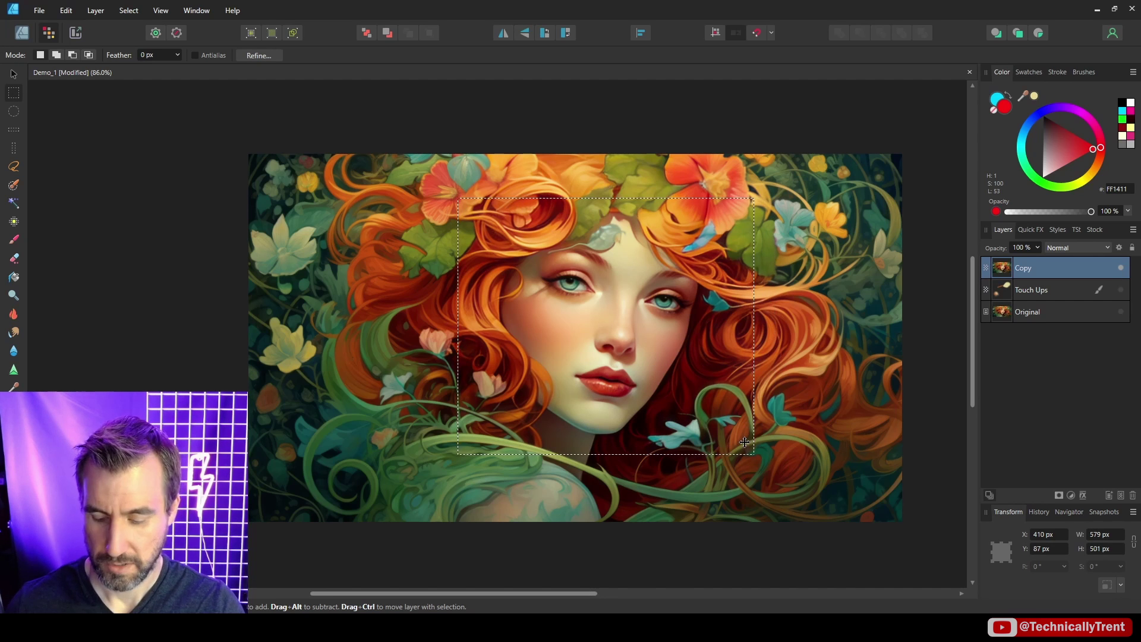
pyautogui.hotkey('ctrl', 'j')
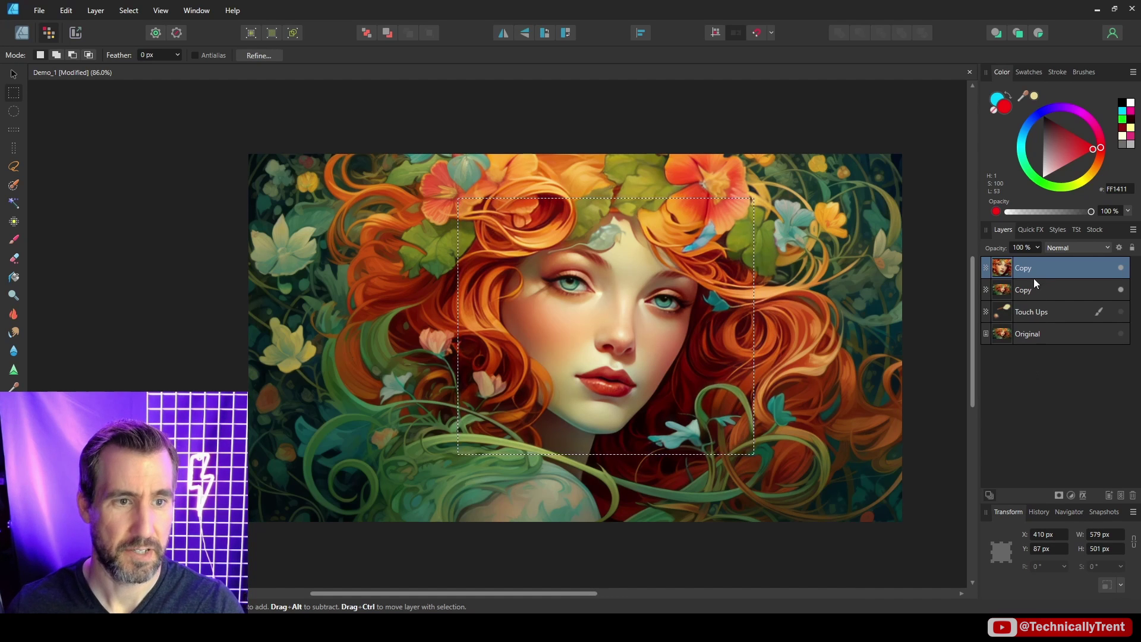
pyautogui.click(1121, 290)
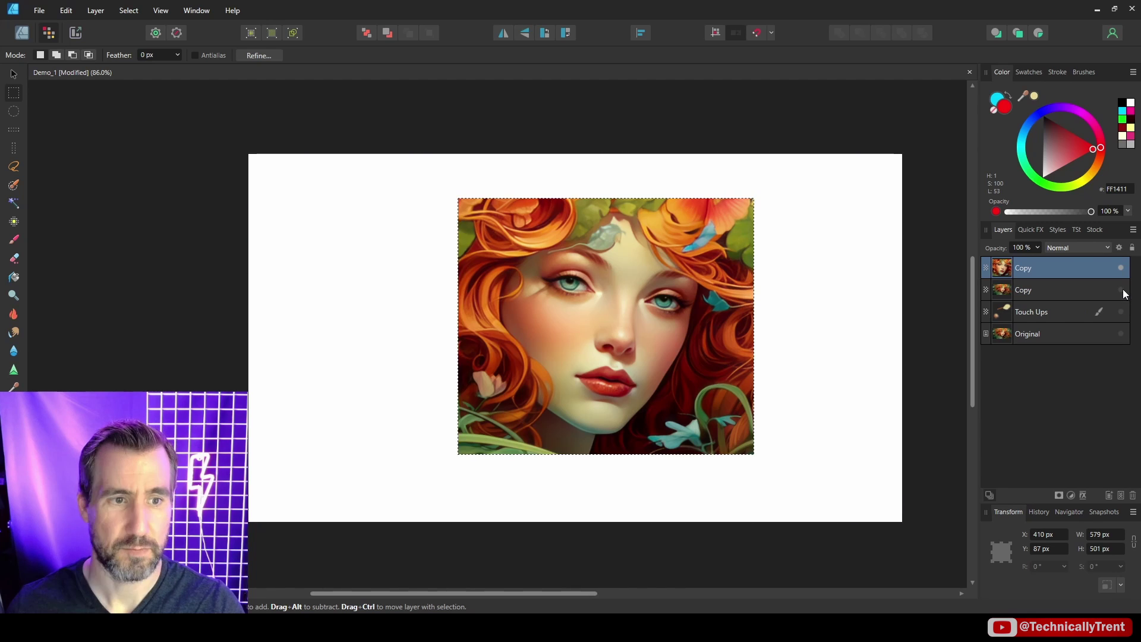
# - Rename the face cutout layer as CutNPaste, and discard it together with the rasterization of Copy
pyautogui.doubleClick(1032, 269)
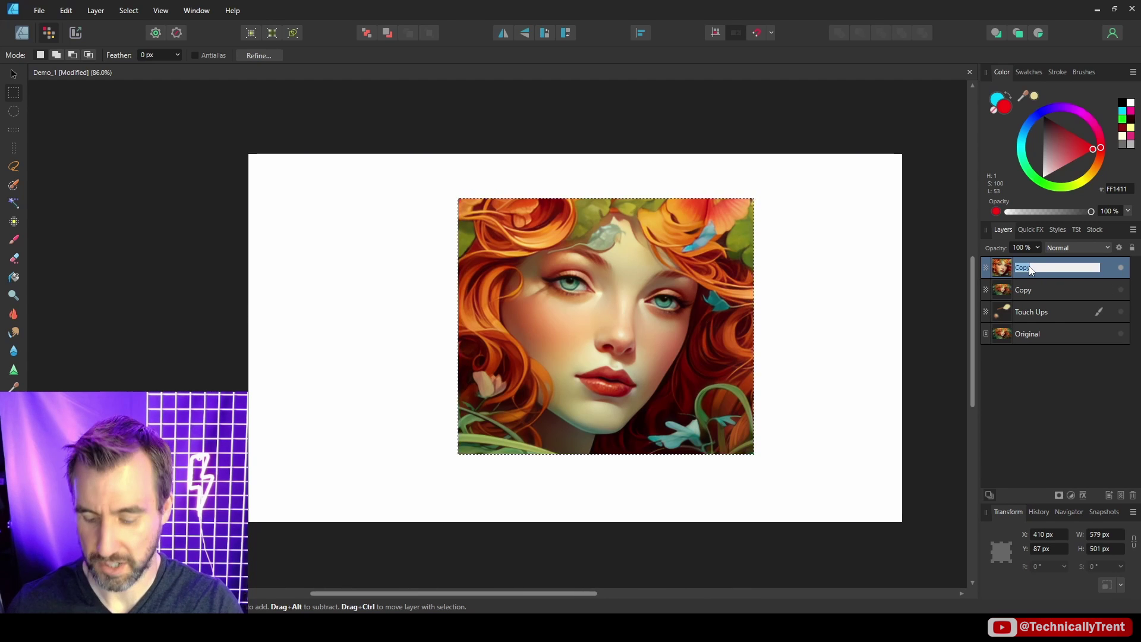
pyautogui.write('Cut/Paste')
pyautogui.press('Return')
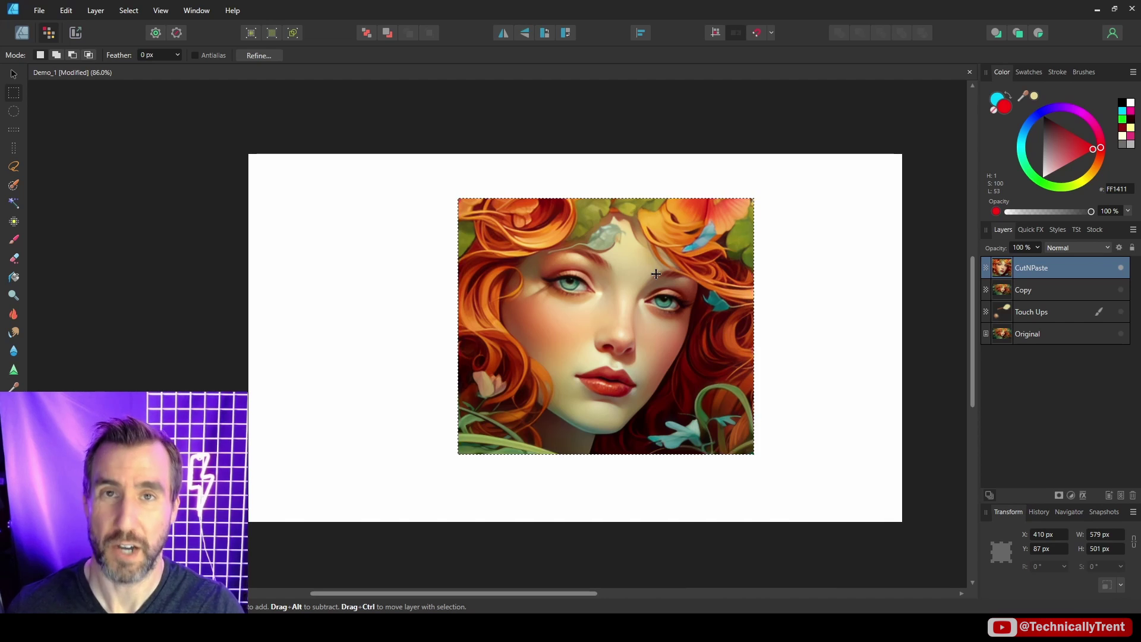
pyautogui.press('Delete')
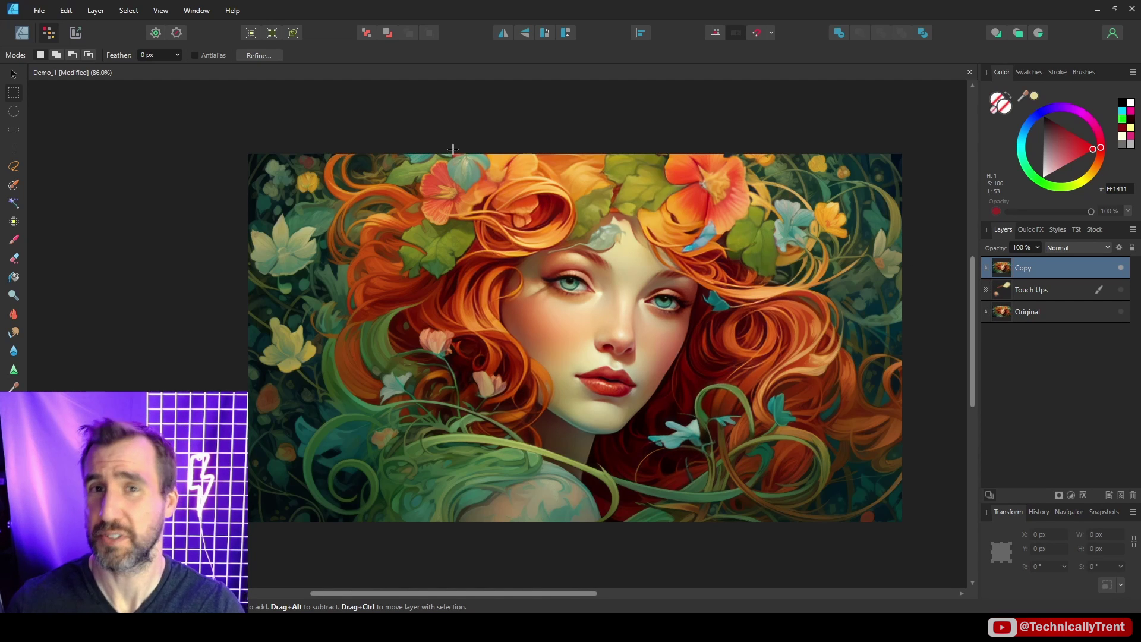
# - Shrink the Copy image to about 58 × 34 px near the canvas's lower-left corner and rasterize it
pyautogui.click(13, 74)
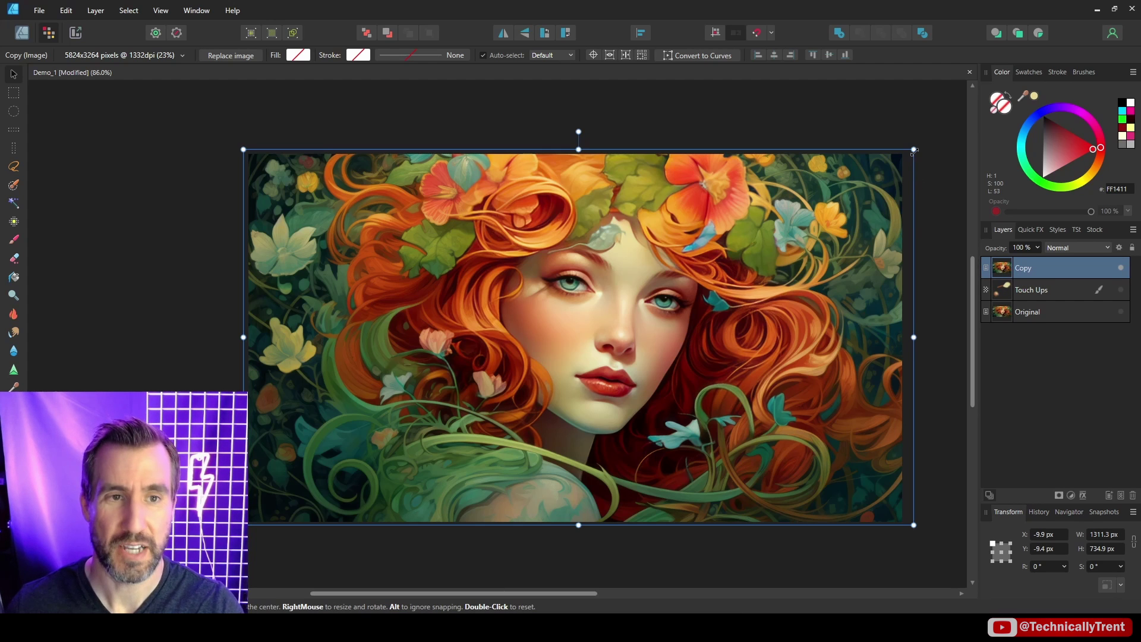
pyautogui.moveTo(914, 149); pyautogui.dragTo(293, 487)
pyautogui.rightClick(1026, 268)
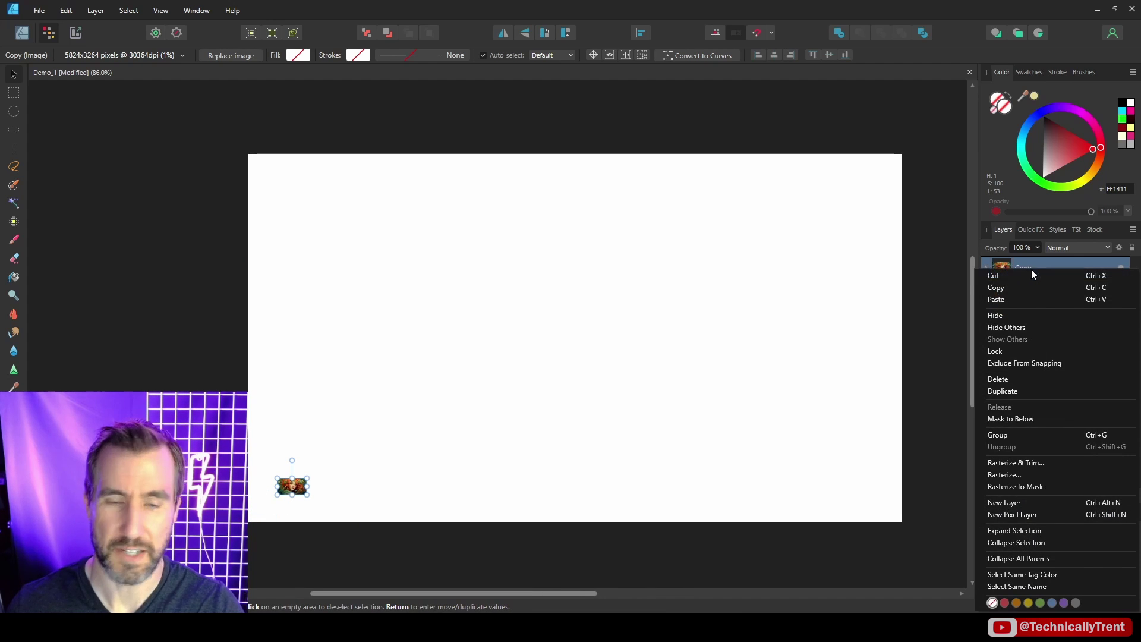
pyautogui.click(1031, 474)
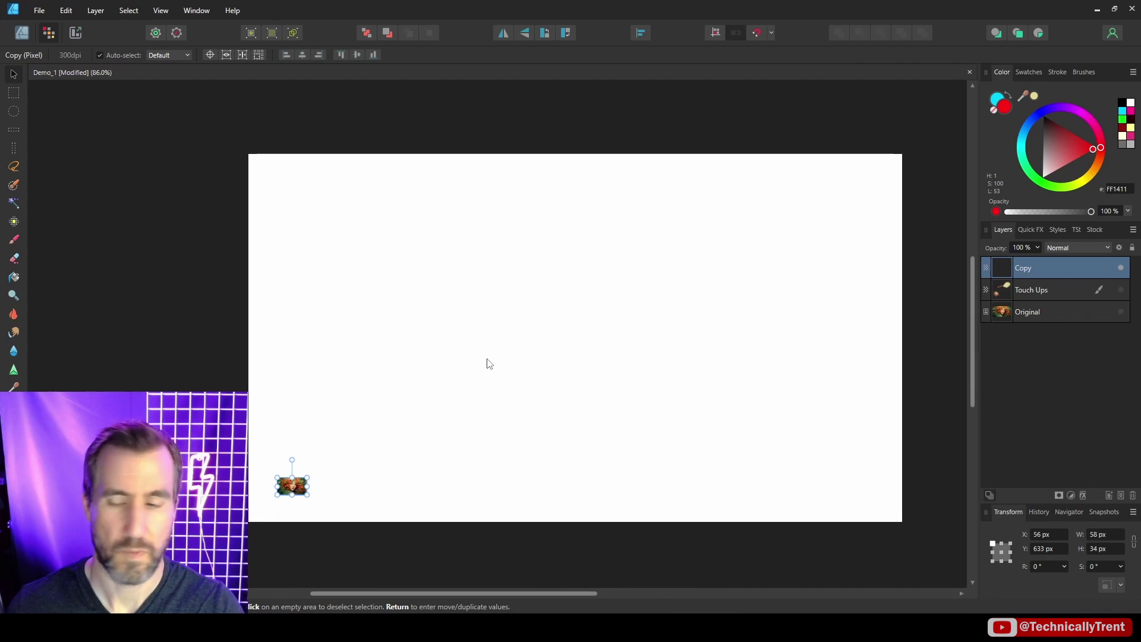
# - Try enlarging the rasterized Copy layer to about 1101.5 × 645.7 px, and undo the scaling
pyautogui.moveTo(308, 477); pyautogui.dragTo(868, 172)
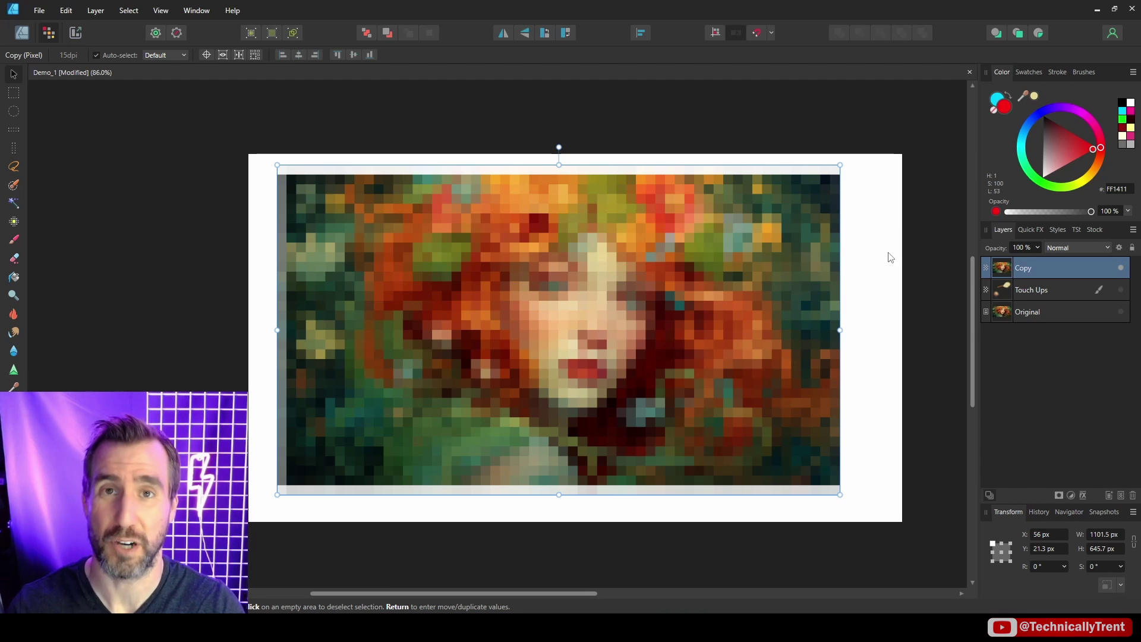
pyautogui.hotkey('ctrl', 'z')
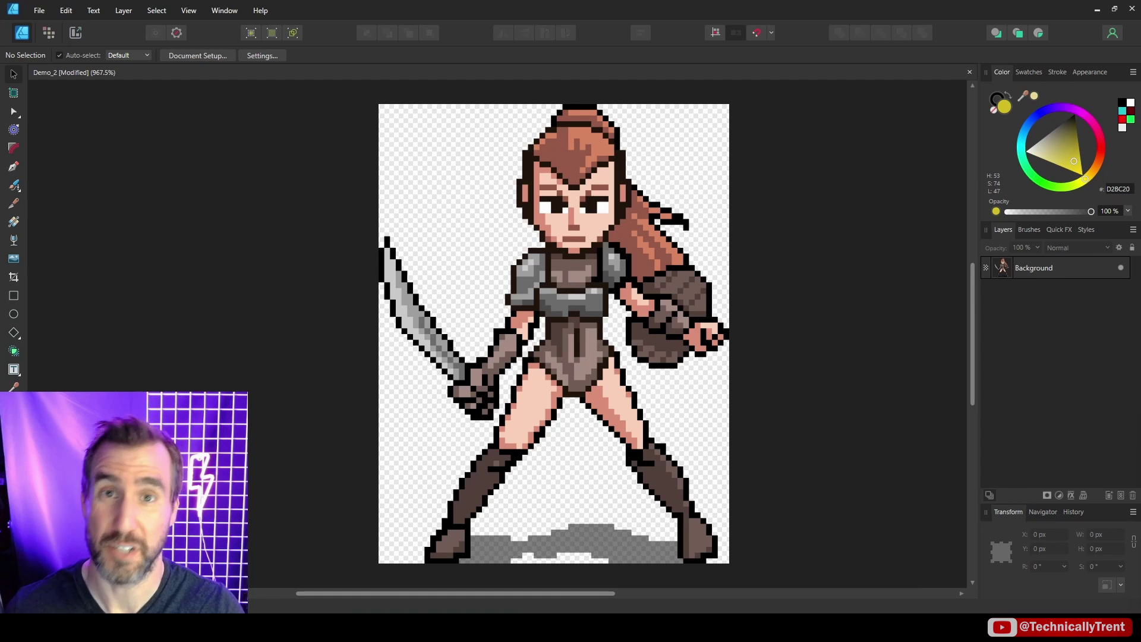
# - Switch to the Pixel Persona and paint scattered black test pixels beside the face on the Background layer with the 1 px Pixel Tool
pyautogui.hotkey('ctrl', '2')
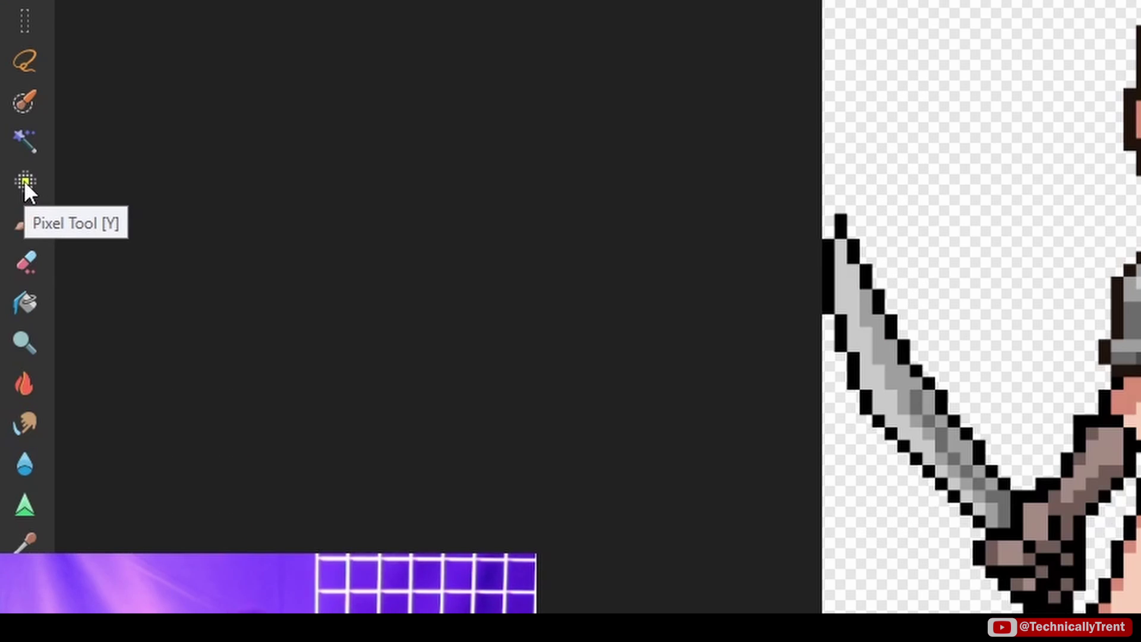
pyautogui.click(13, 222)
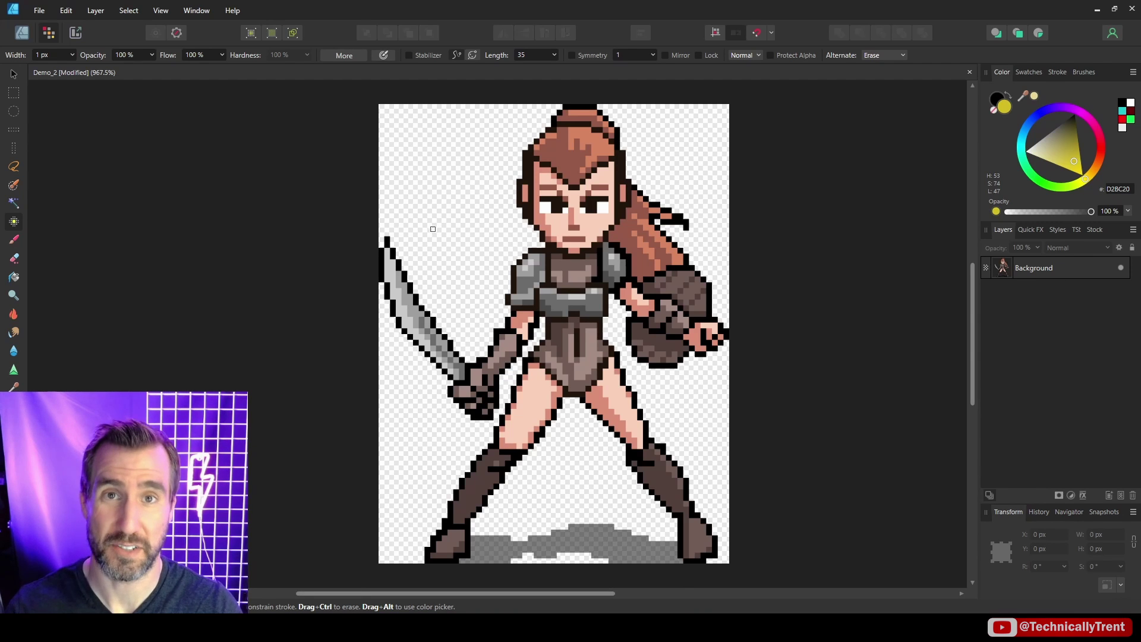
pyautogui.scroll(5, 515, 222)
pyautogui.press('x')
pyautogui.click(596, 245)
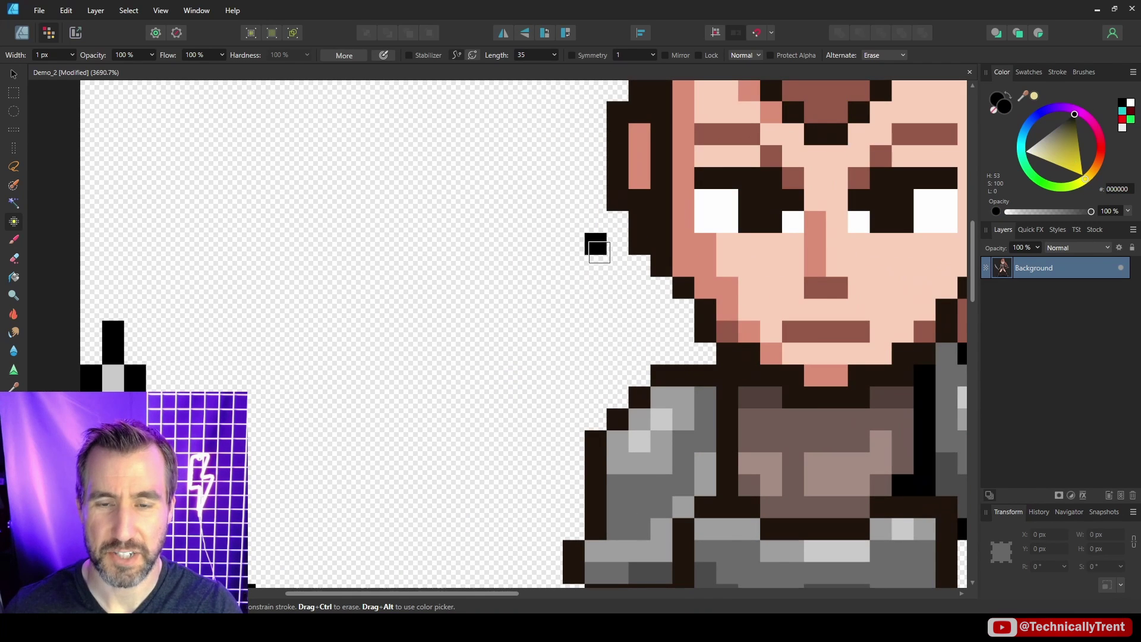
pyautogui.click(595, 286)
pyautogui.click(574, 285)
pyautogui.click(530, 284)
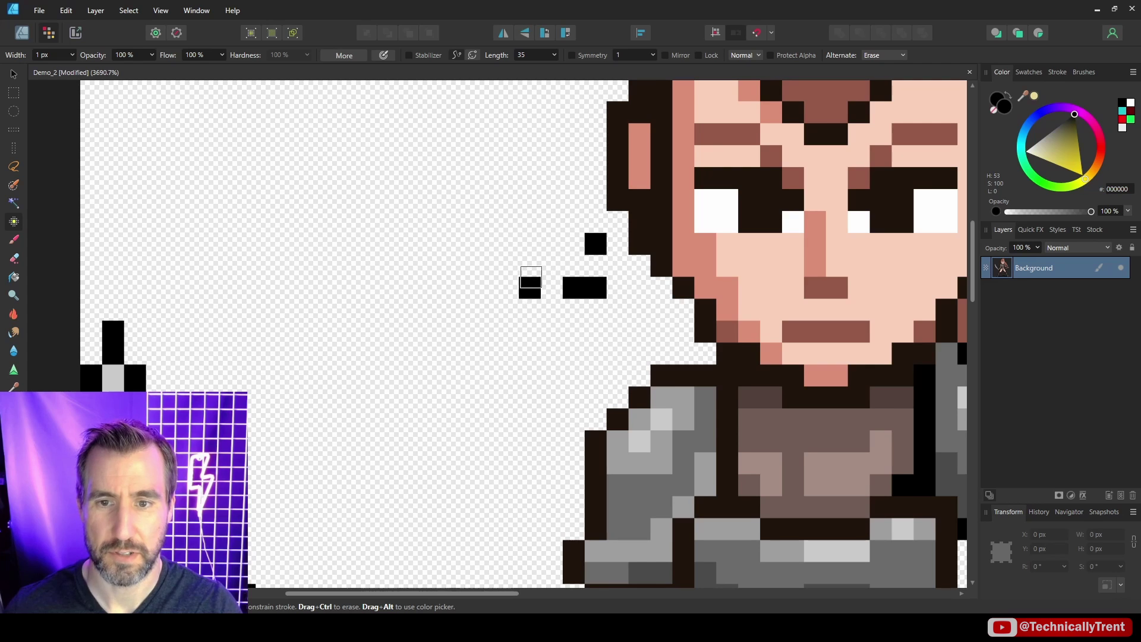
pyautogui.moveTo(547, 240); pyautogui.dragTo(565, 265)
pyautogui.click(547, 273)
# - Undo all the black test pixels beside the face
pyautogui.hotkey('ctrl', 'z')
pyautogui.hotkey('ctrl', 'z')
pyautogui.hotkey('ctrl', 'z')
pyautogui.hotkey('ctrl', 'z')
pyautogui.hotkey('ctrl', 'z')
pyautogui.hotkey('ctrl', 'z')
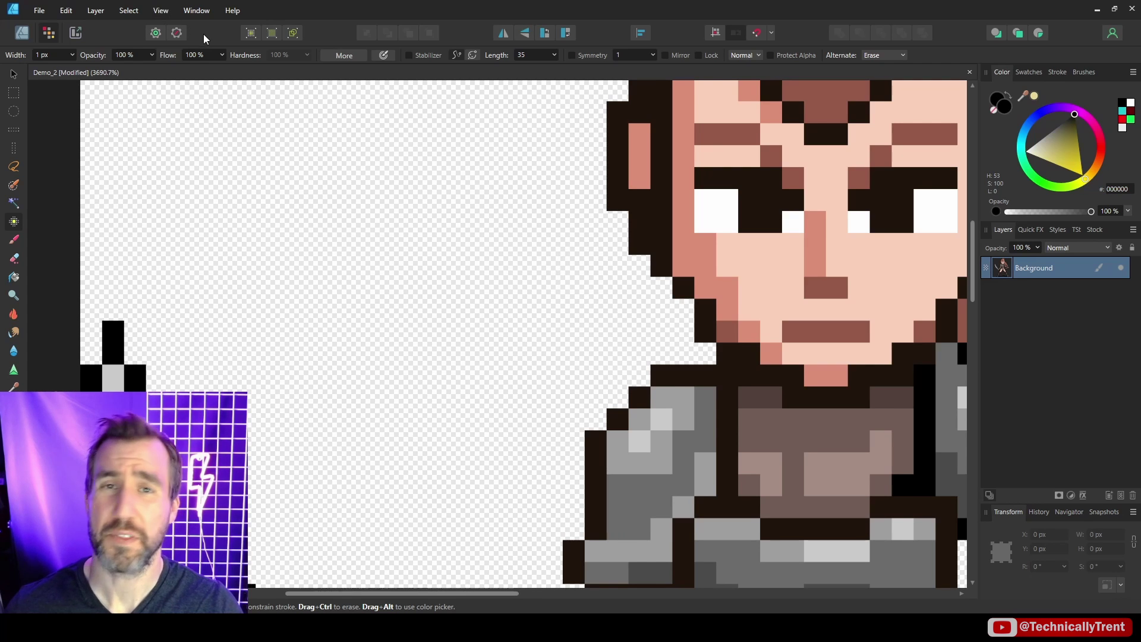
# - Show the grid over the character and check how it lines up with the individual pixels
pyautogui.hotkey('ctrl', '-')
pyautogui.click(160, 10)
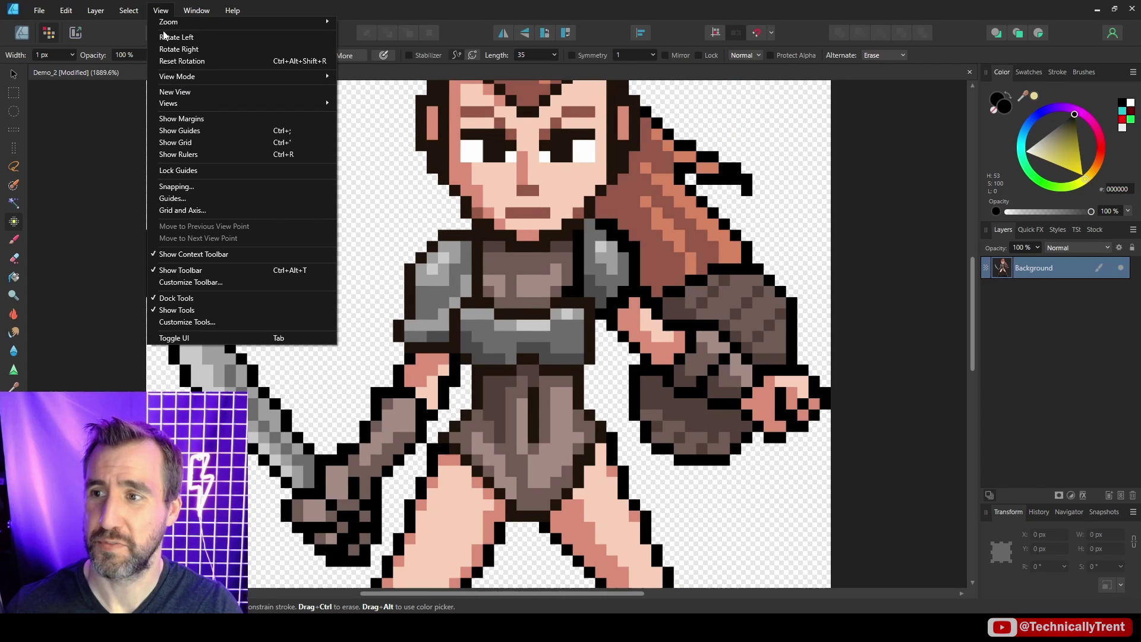
pyautogui.click(204, 138)
pyautogui.scroll(2, 426, 224)
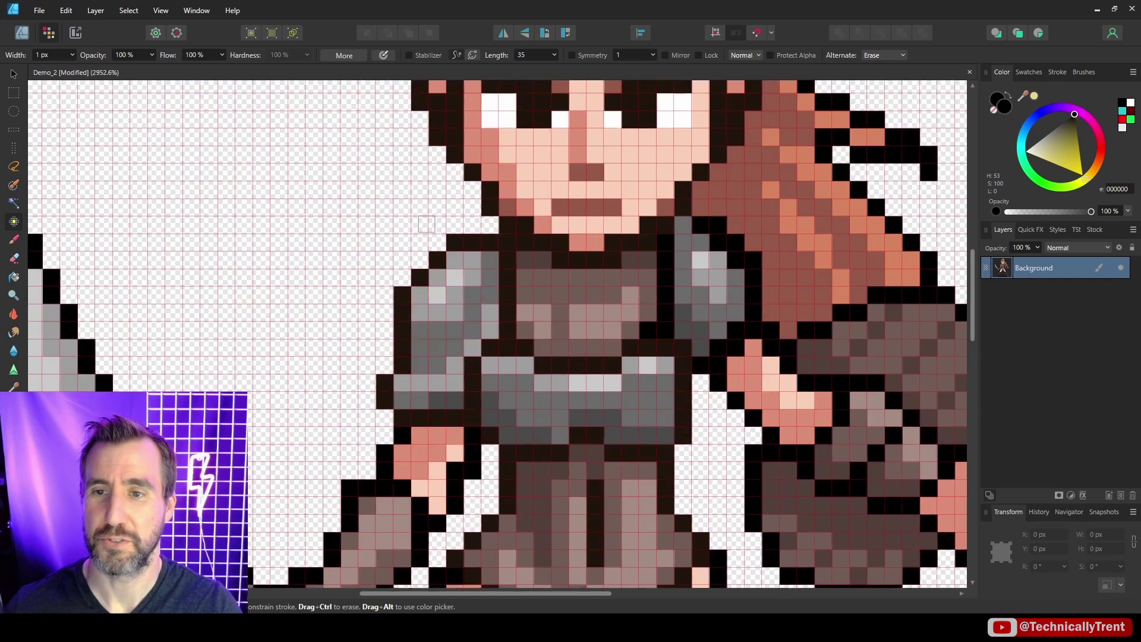
pyautogui.scroll(1, 426, 223)
pyautogui.scroll(-2, 235, 250)
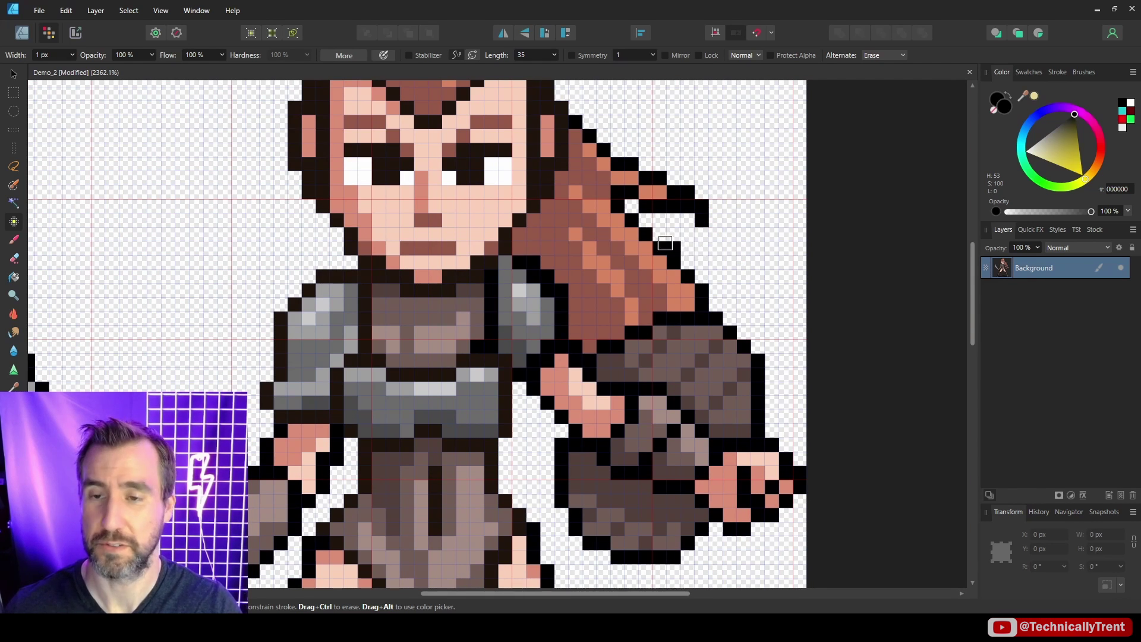
pyautogui.scroll(-10, 665, 243)
# - Return to the Designer Persona, draw a rectangle about 89 × 97 px covering the canvas, and place it beneath the Background layer
pyautogui.hotkey('ctrl', '1')
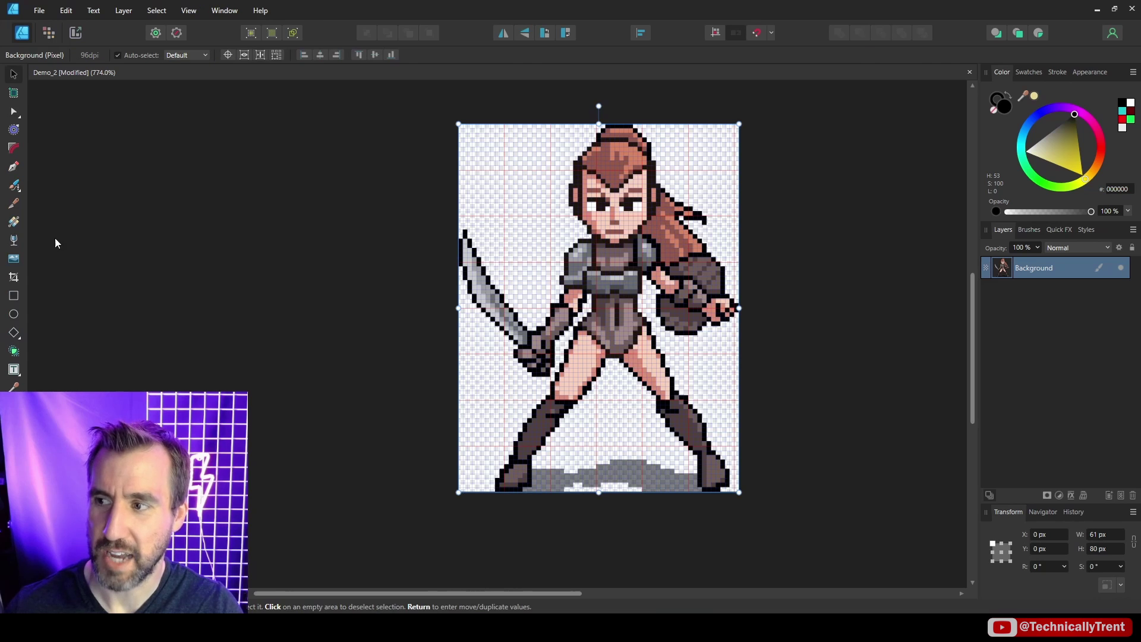
pyautogui.click(14, 296)
pyautogui.moveTo(386, 92)
pyautogui.mouseDown()
pyautogui.moveTo(732, 420)
pyautogui.moveTo(796, 540)
pyautogui.mouseUp()
pyautogui.moveTo(1002, 267)
pyautogui.mouseDown()
pyautogui.moveTo(1002, 309)
pyautogui.moveTo(1010, 301)
pyautogui.mouseUp()
# - Fill the backdrop rectangle with white (FFFFFF)
pyautogui.moveTo(1060, 167); pyautogui.dragTo(1032, 196)
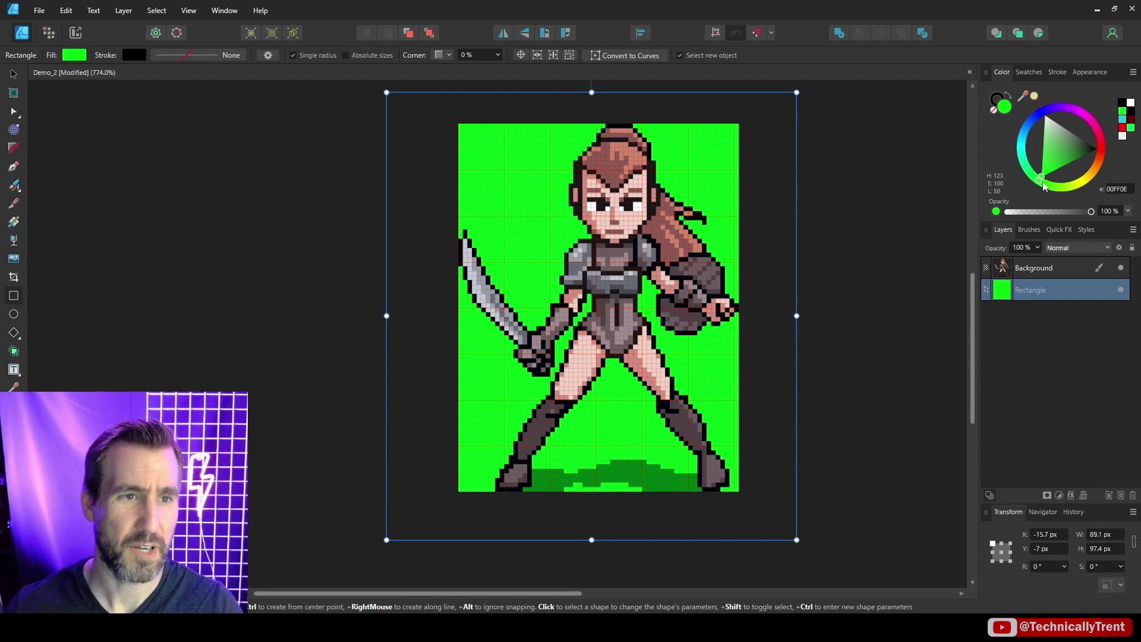
pyautogui.click(1050, 140)
pyautogui.moveTo(1050, 137); pyautogui.dragTo(1025, 99)
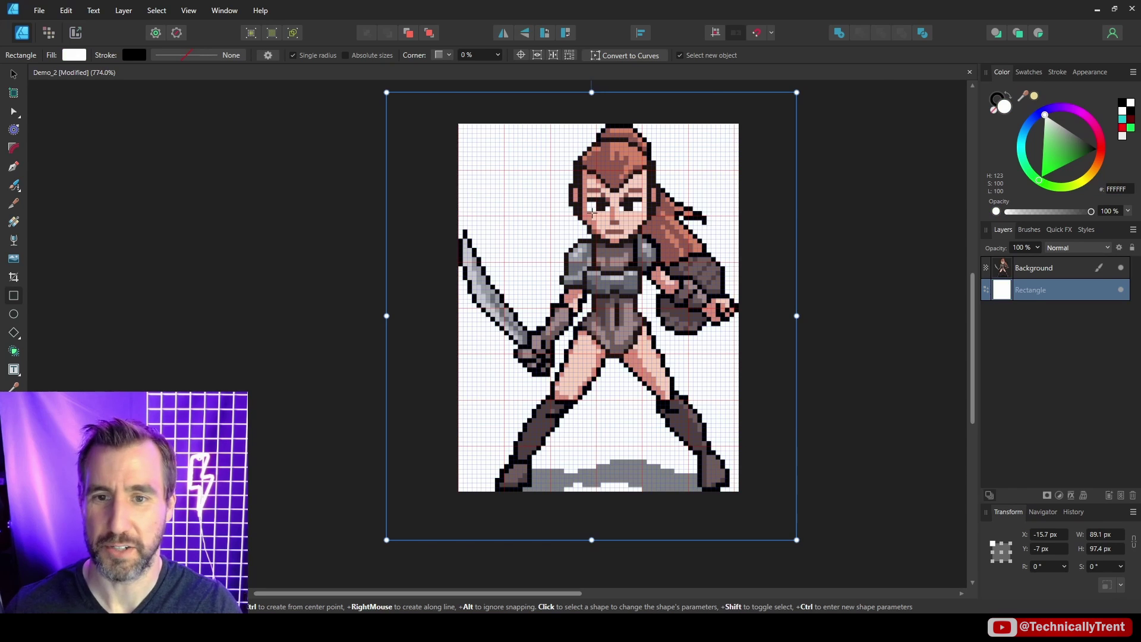
# - Add a pixel layer above Background and paint the sword's lower blade edge red (FF2000) with the 1 px Pixel Tool
pyautogui.click(1013, 260)
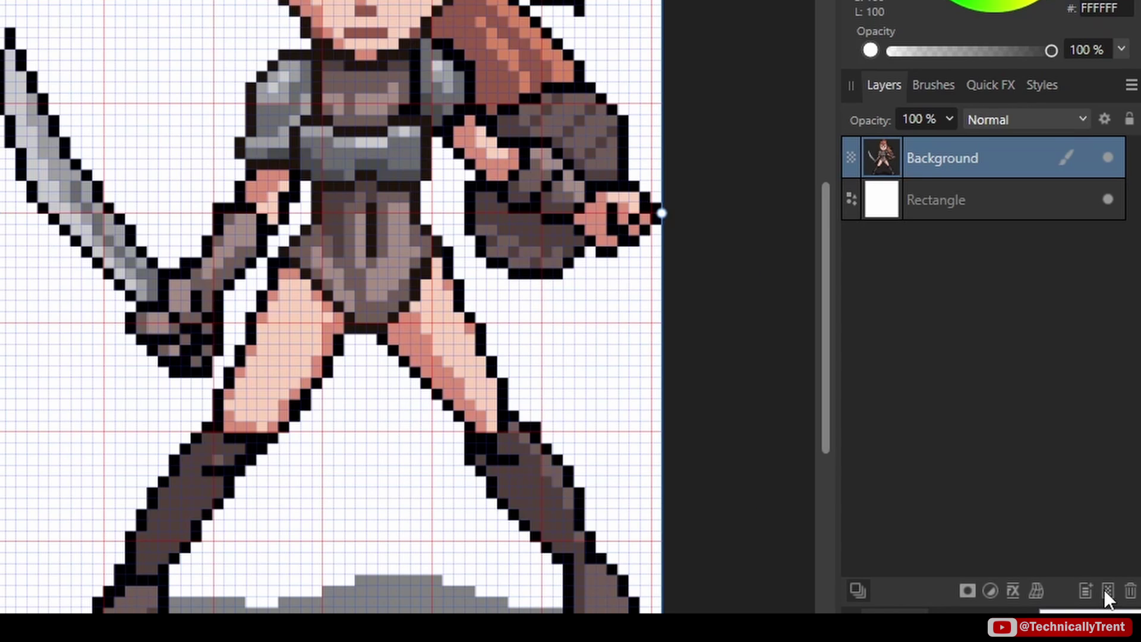
pyautogui.click(1107, 590)
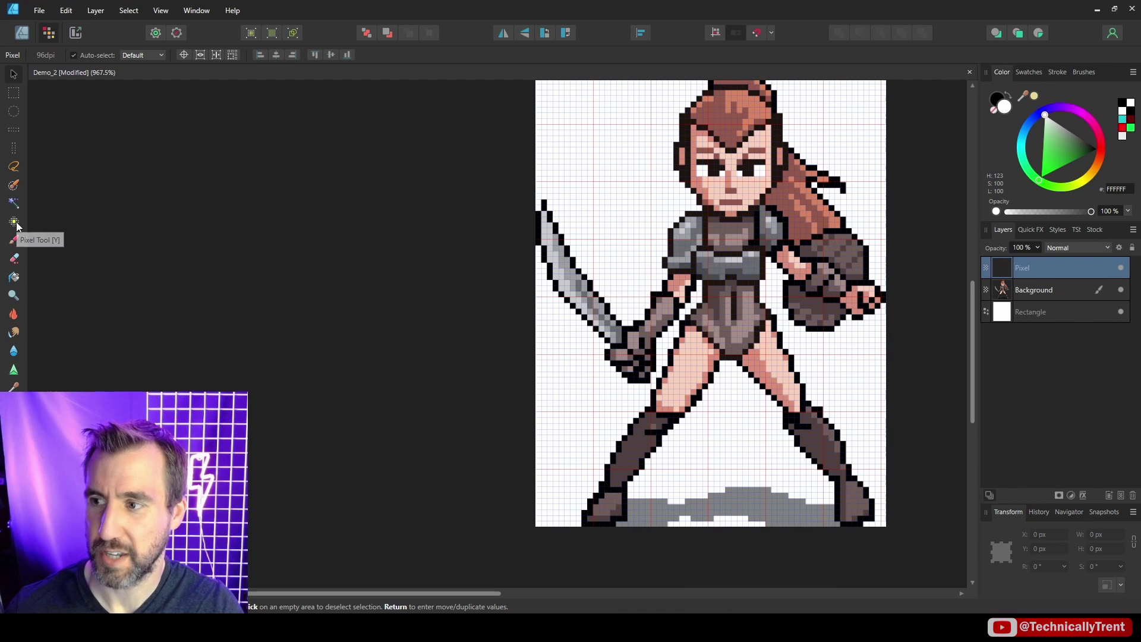
pyautogui.click(14, 221)
pyautogui.moveTo(1087, 122); pyautogui.dragTo(1097, 151)
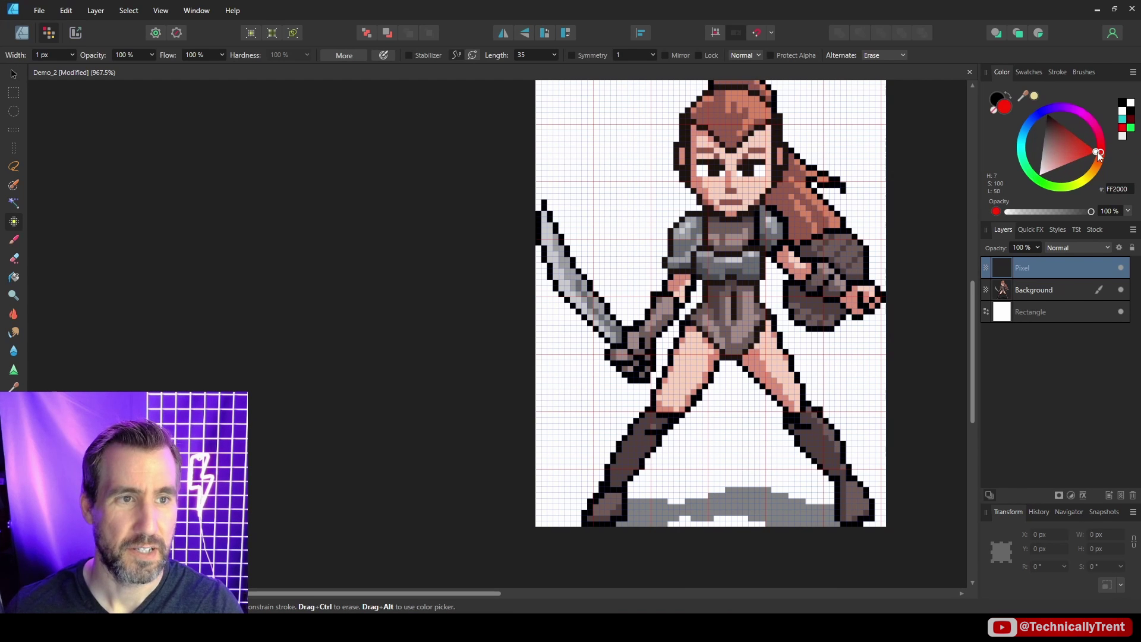
pyautogui.scroll(4, 489, 256)
pyautogui.moveTo(624, 191); pyautogui.dragTo(667, 317)
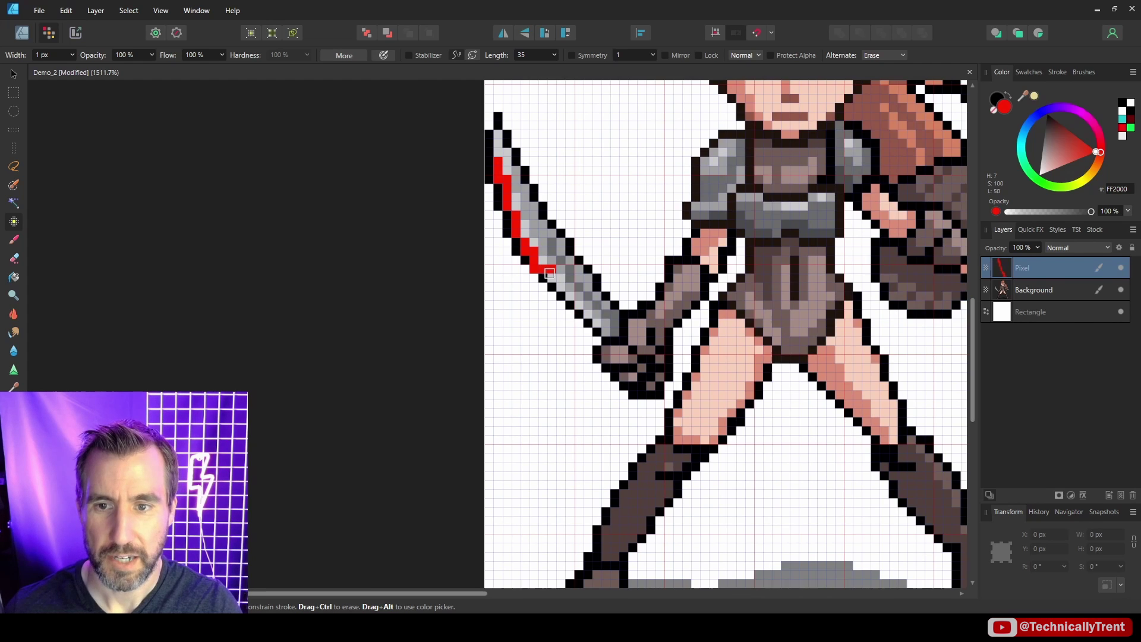
pyautogui.moveTo(550, 275); pyautogui.dragTo(577, 303)
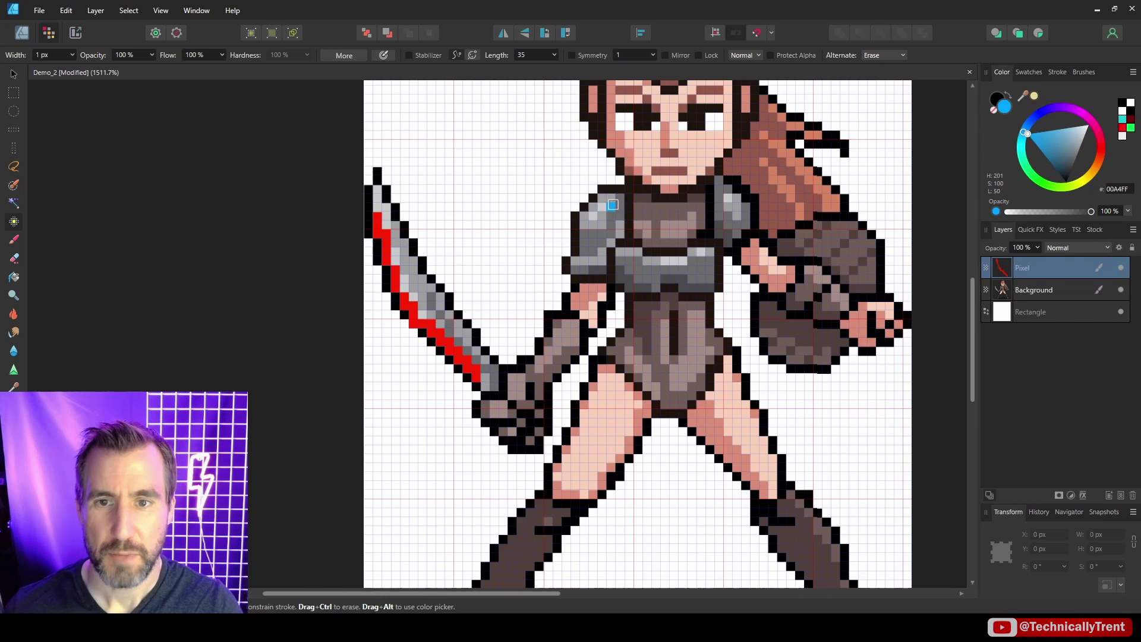
# - Paint blue (00A4FF) and yellow (FFEB00) pixels along the shoulder armor on the new pixel layer
pyautogui.moveTo(602, 198); pyautogui.dragTo(584, 216)
pyautogui.moveTo(756, 212); pyautogui.dragTo(728, 190)
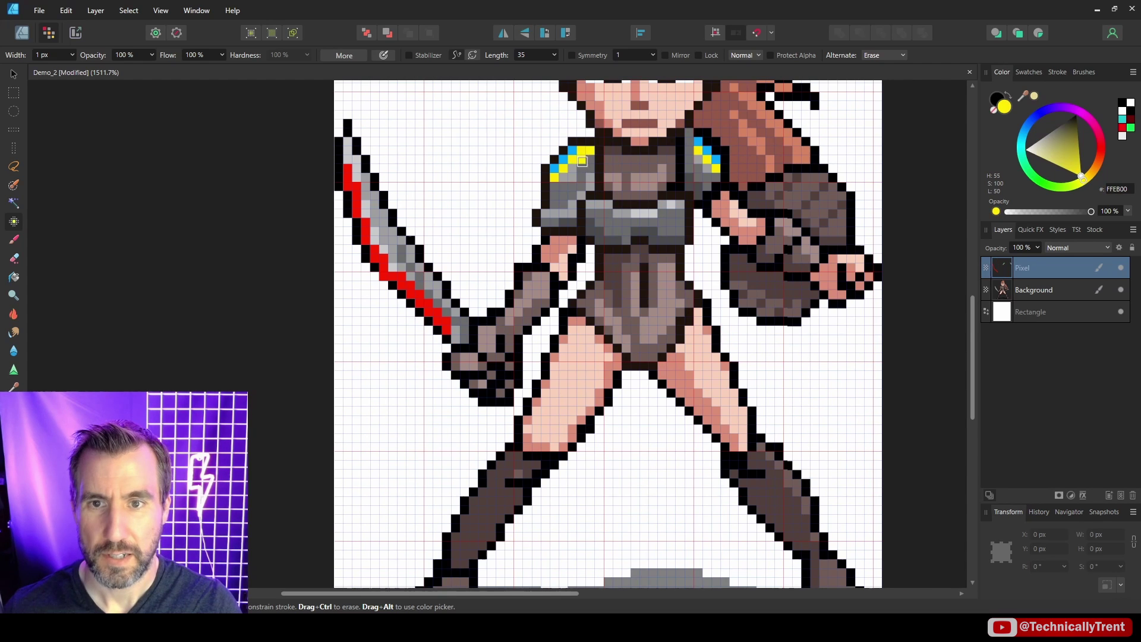
pyautogui.moveTo(583, 159); pyautogui.dragTo(568, 178)
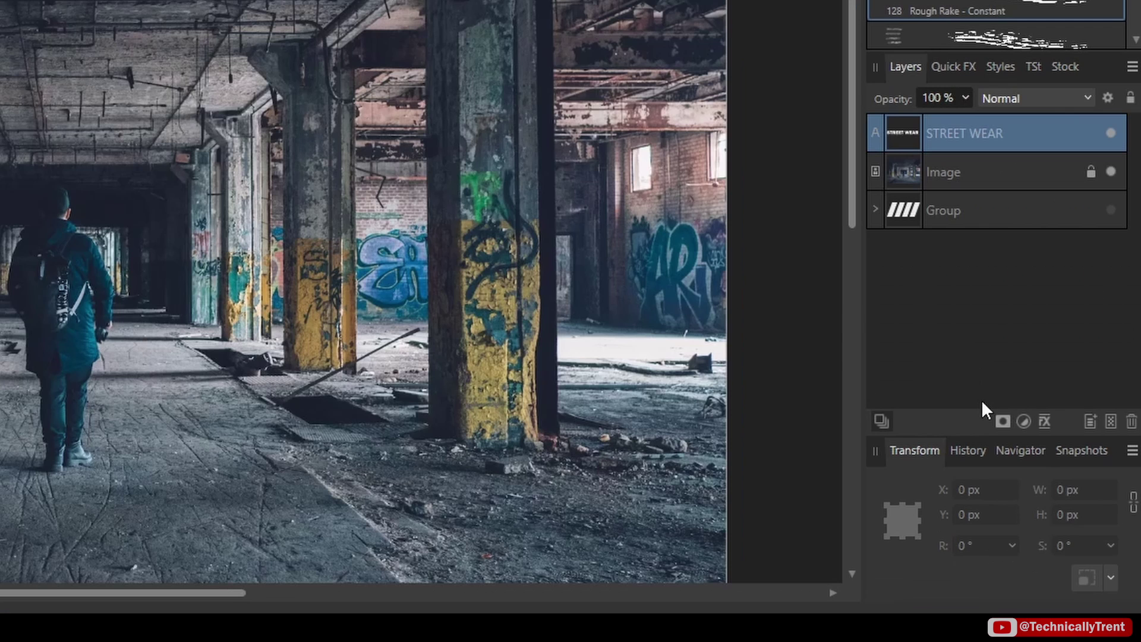
# - Add a mask to the STREET WEAR text layer in Demo_3, with black (000000) as the painting color
pyautogui.click(1004, 422)
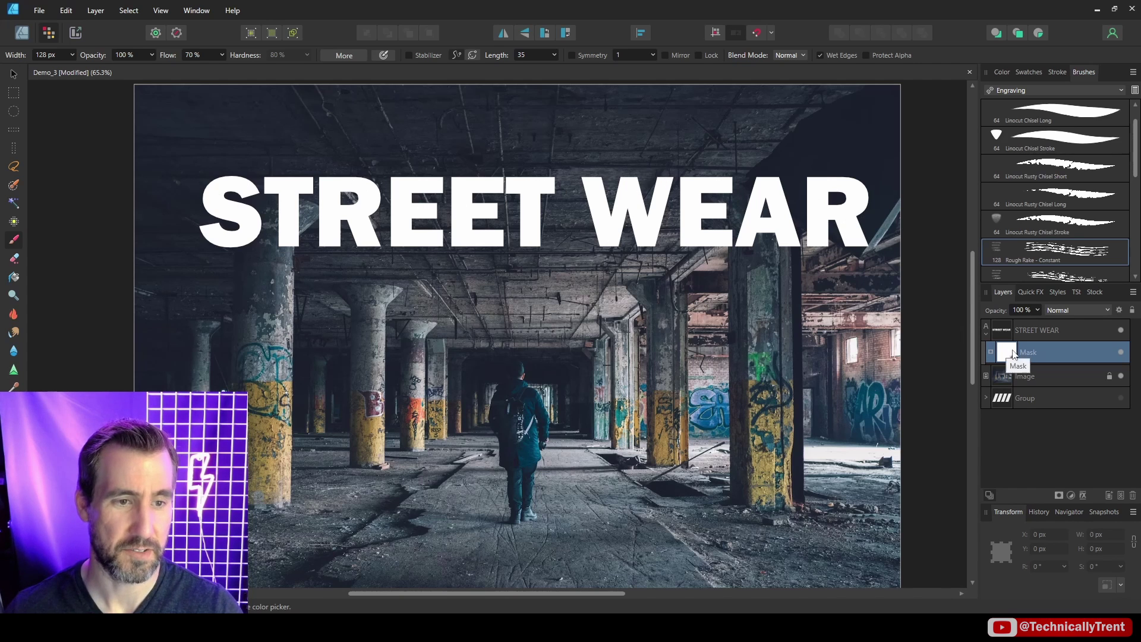
pyautogui.click(1002, 73)
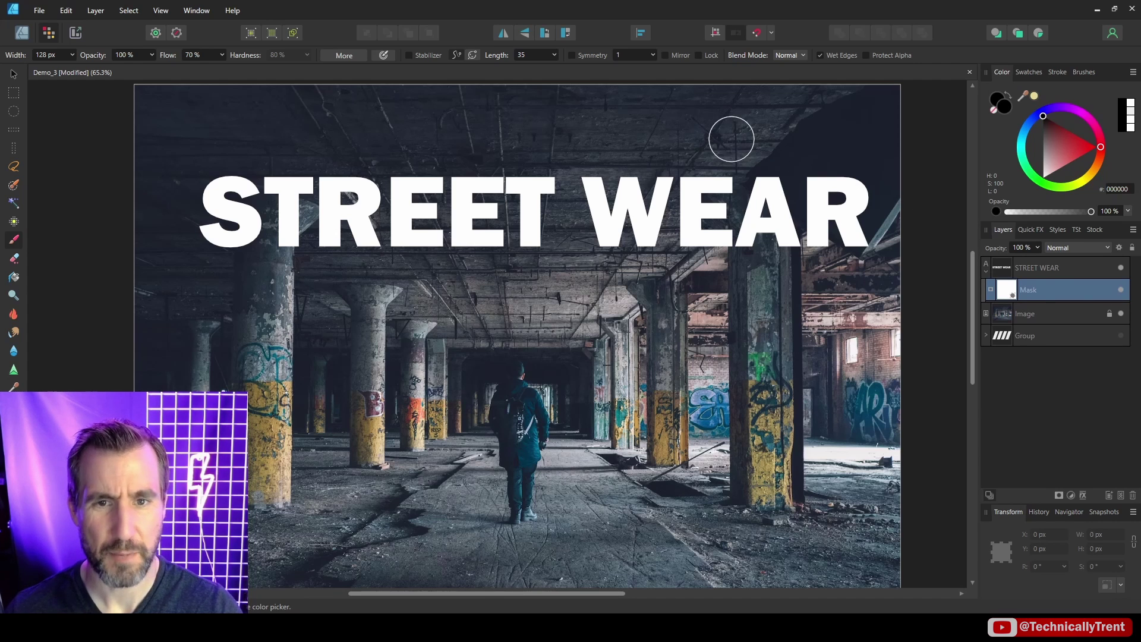
pyautogui.click(1083, 72)
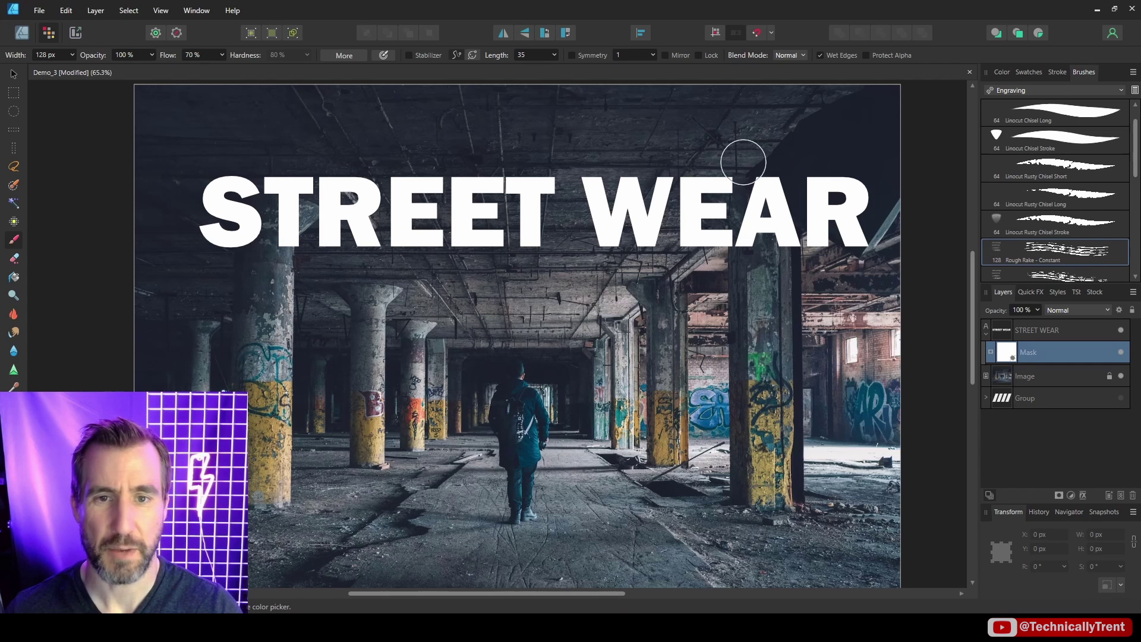
# - Paint rough diagonal scratches across the STREET WEAR letters on the mask with the 128 px Rough Rake - Constant brush
pyautogui.moveTo(743, 162); pyautogui.dragTo(689, 234)
pyautogui.moveTo(497, 204); pyautogui.dragTo(525, 233)
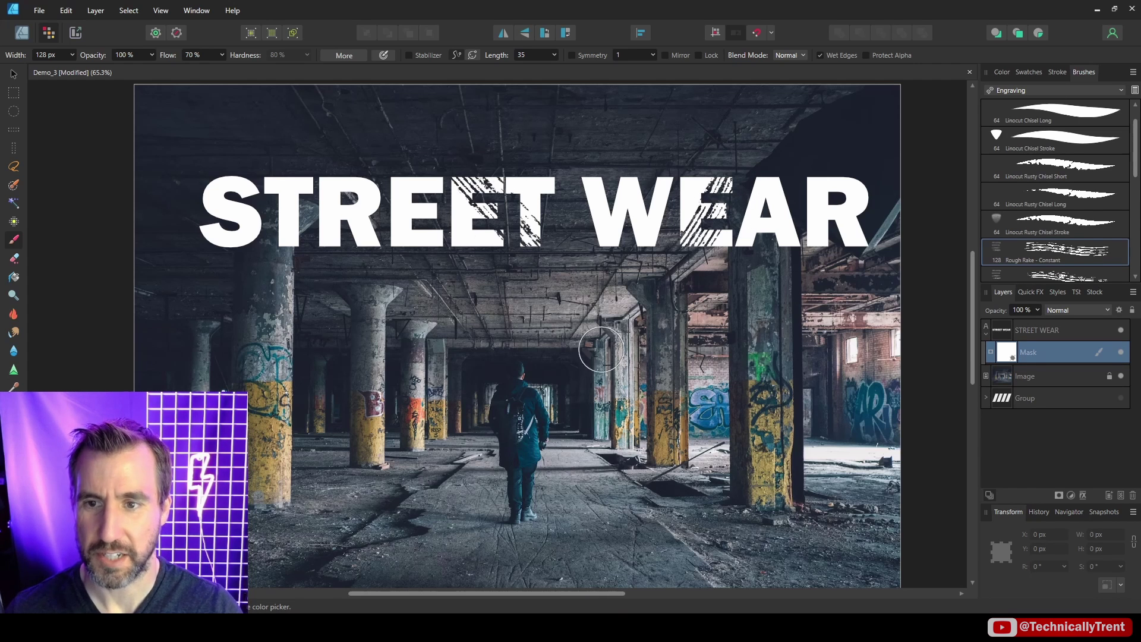
pyautogui.moveTo(408, 119); pyautogui.dragTo(351, 234)
pyautogui.moveTo(253, 188); pyautogui.dragTo(277, 235)
pyautogui.scroll(5, 384, 196)
pyautogui.scroll(3, 384, 197)
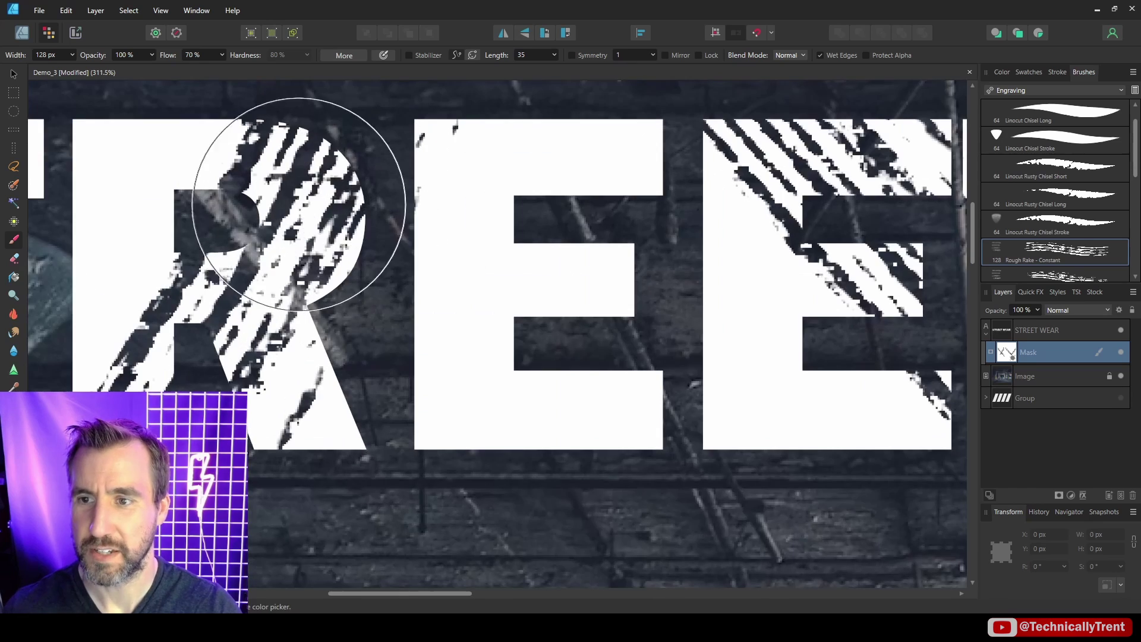
pyautogui.moveTo(447, 298)
pyautogui.mouseDown()
pyautogui.moveTo(449, 212)
pyautogui.moveTo(474, 197)
pyautogui.moveTo(544, 248)
pyautogui.moveTo(527, 262)
pyautogui.moveTo(692, 186)
pyautogui.moveTo(816, 180)
pyautogui.mouseUp()
# - Distress the letters further on the mask with an enlarged Linocut Rusty Chisel Short brush and a black spatter brush
pyautogui.click(1056, 173)
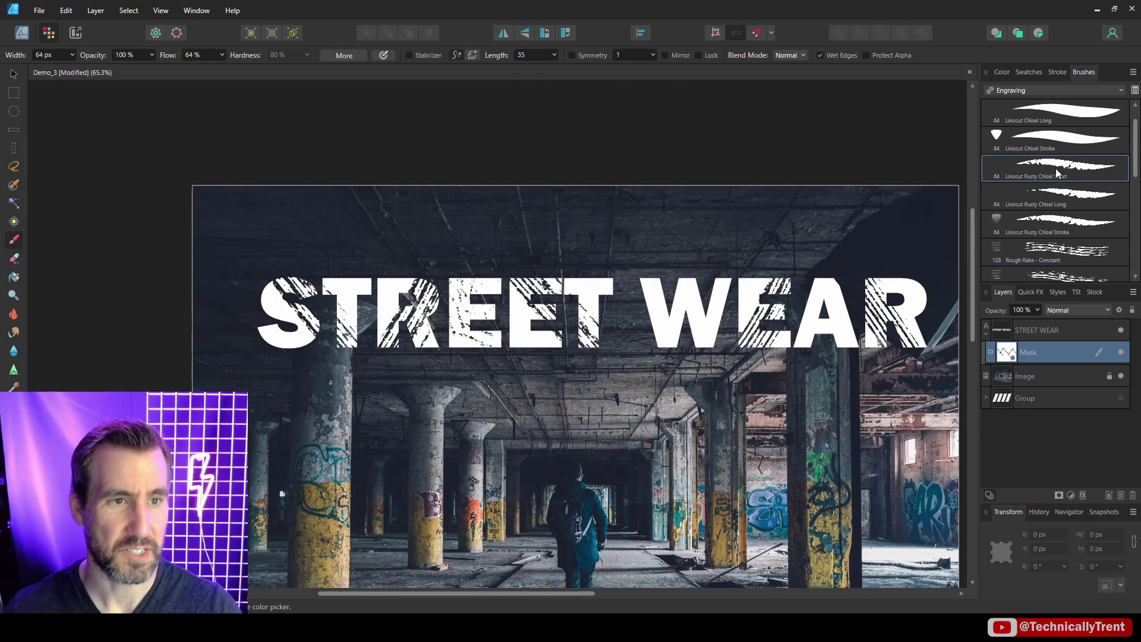
pyautogui.press(']')
pyautogui.press(']')
pyautogui.press(']')
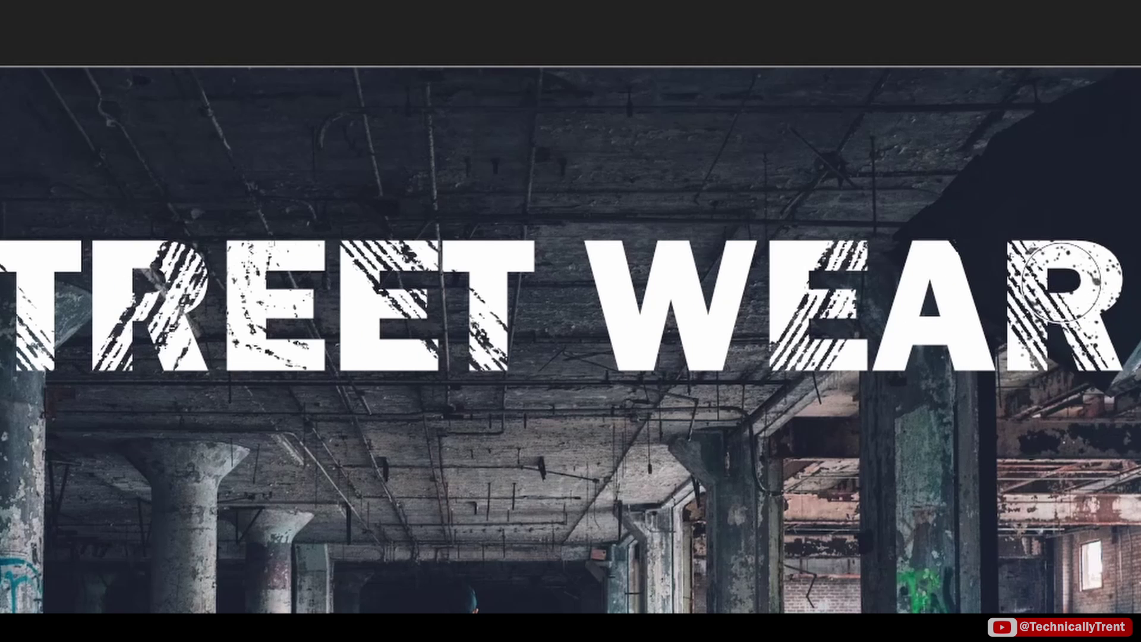
pyautogui.moveTo(894, 300)
pyautogui.mouseDown()
pyautogui.moveTo(737, 325)
pyautogui.moveTo(673, 323)
pyautogui.mouseUp()
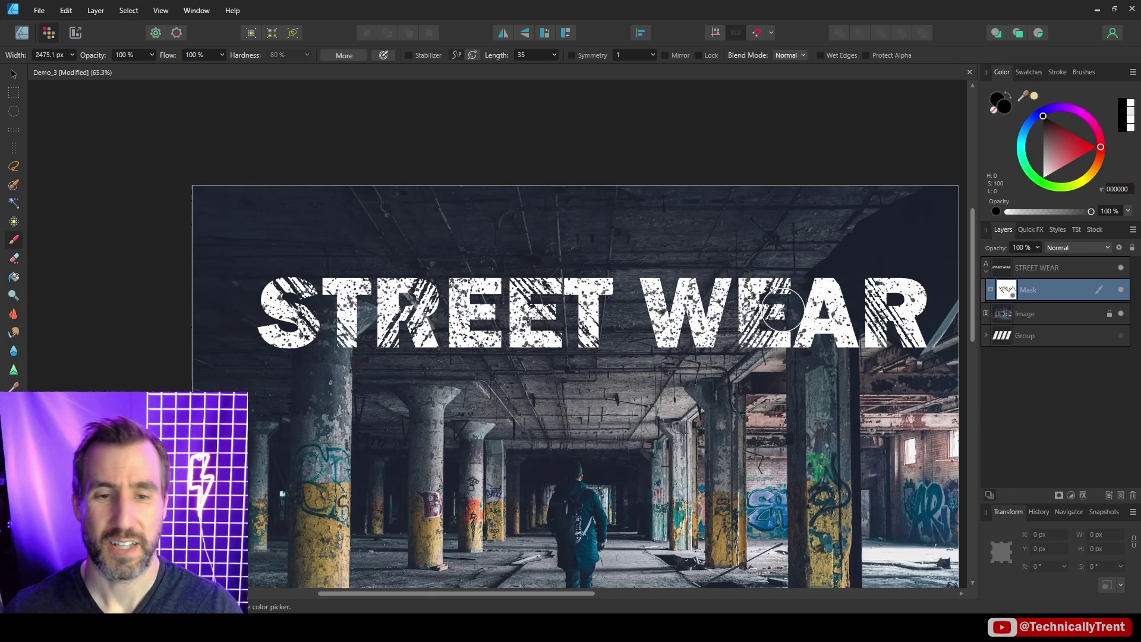
# - Hide more of the A and its neighboring letters in black on the mask, and restore parts of them in white (FFFFFF)
pyautogui.moveTo(782, 301)
pyautogui.mouseDown()
pyautogui.moveTo(834, 296)
pyautogui.moveTo(816, 308)
pyautogui.moveTo(814, 331)
pyautogui.moveTo(842, 300)
pyautogui.moveTo(843, 312)
pyautogui.moveTo(880, 307)
pyautogui.moveTo(888, 282)
pyautogui.moveTo(804, 332)
pyautogui.moveTo(814, 300)
pyautogui.moveTo(838, 291)
pyautogui.moveTo(859, 308)
pyautogui.moveTo(832, 306)
pyautogui.moveTo(816, 362)
pyautogui.moveTo(889, 346)
pyautogui.moveTo(837, 321)
pyautogui.moveTo(846, 300)
pyautogui.moveTo(792, 295)
pyautogui.mouseUp()
pyautogui.moveTo(1065, 152); pyautogui.dragTo(1031, 194)
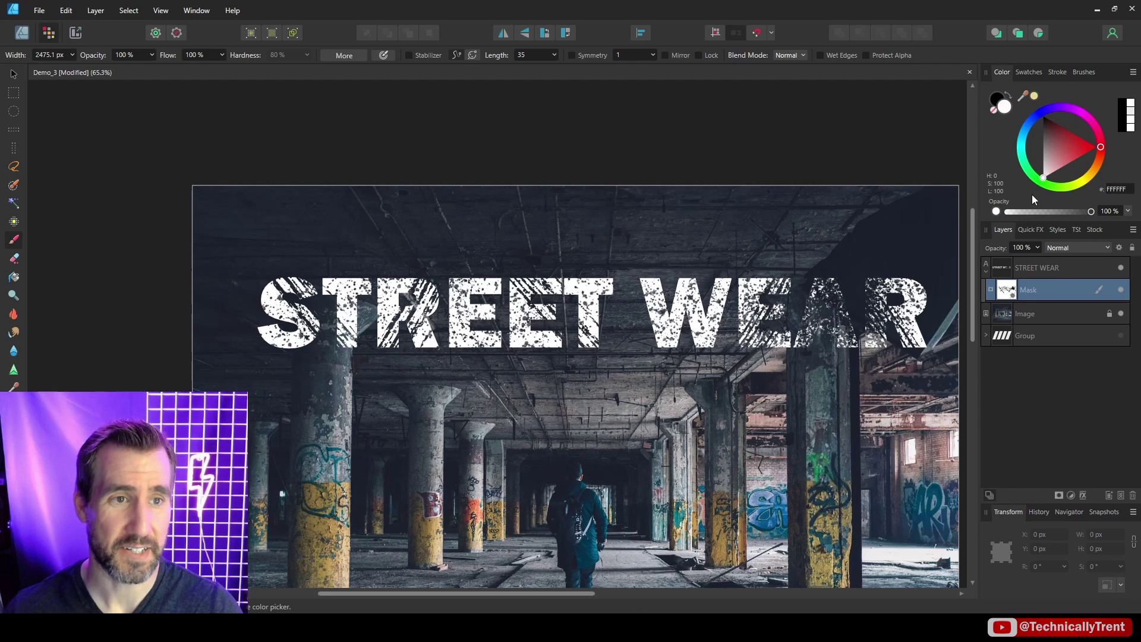
pyautogui.moveTo(834, 342); pyautogui.dragTo(823, 282)
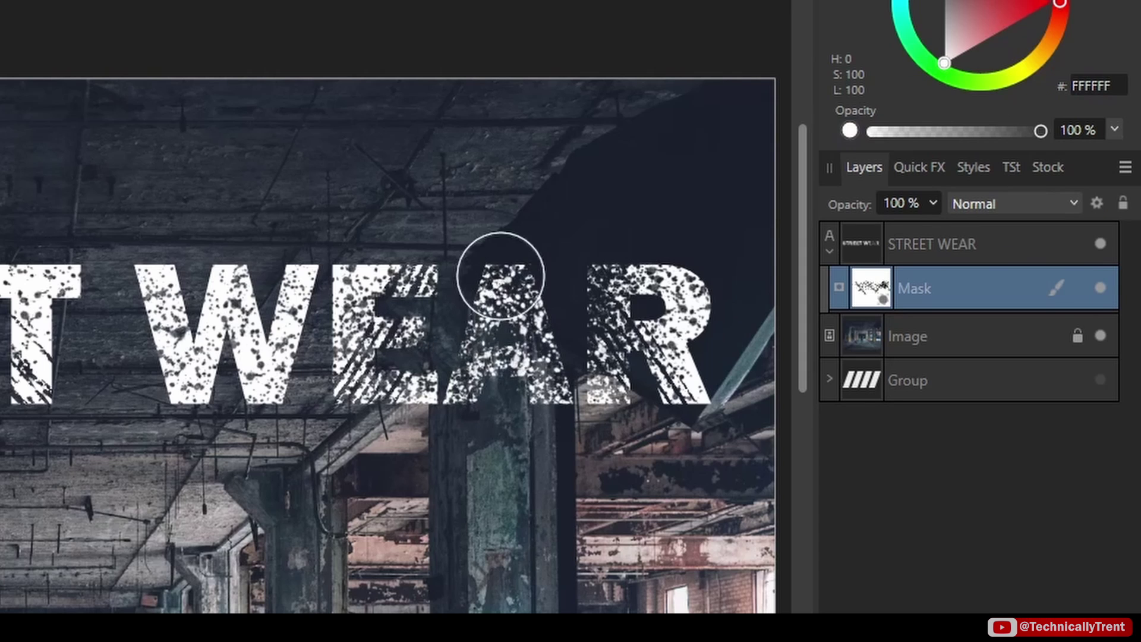
pyautogui.moveTo(500, 276)
pyautogui.mouseDown()
pyautogui.moveTo(489, 370)
pyautogui.moveTo(488, 358)
pyautogui.moveTo(533, 381)
pyautogui.moveTo(500, 298)
pyautogui.moveTo(473, 373)
pyautogui.moveTo(431, 377)
pyautogui.moveTo(387, 340)
pyautogui.moveTo(354, 337)
pyautogui.moveTo(305, 357)
pyautogui.mouseUp()
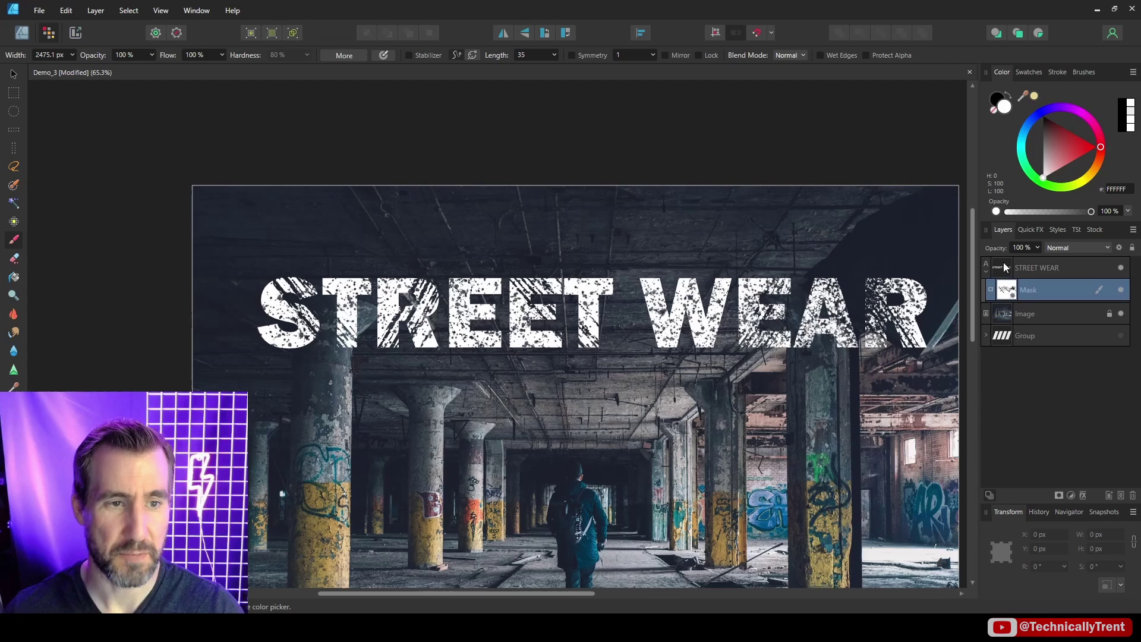
# - Move the masked STREET WEAR text down the image to about X 135.6 px, Y 816 px
pyautogui.click(1006, 268)
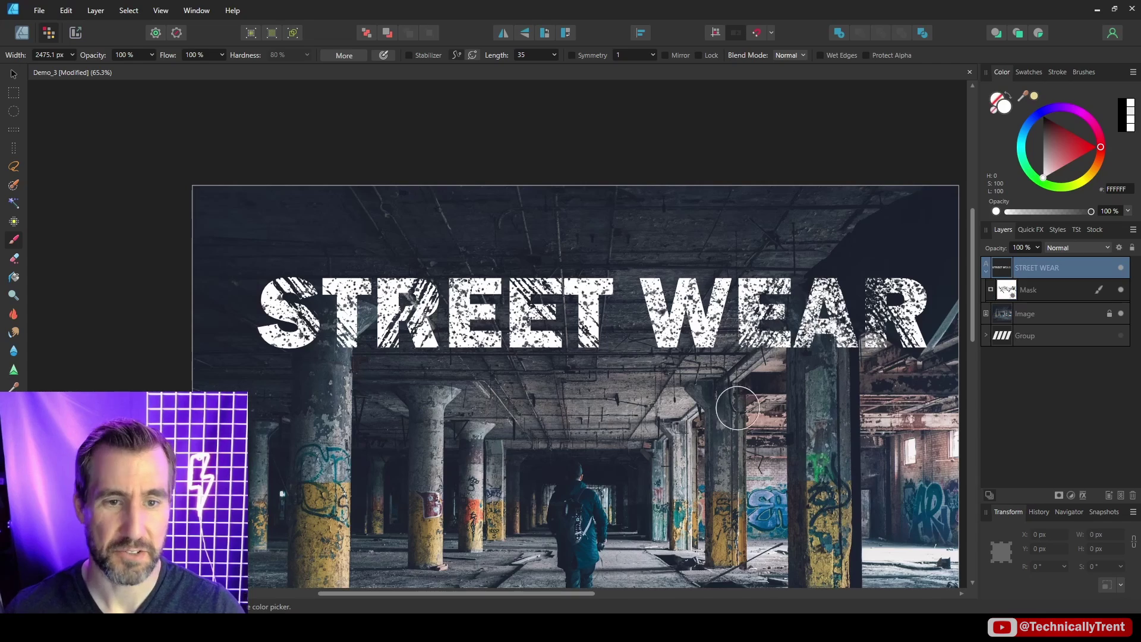
pyautogui.click(13, 74)
pyautogui.moveTo(602, 403); pyautogui.dragTo(538, 236)
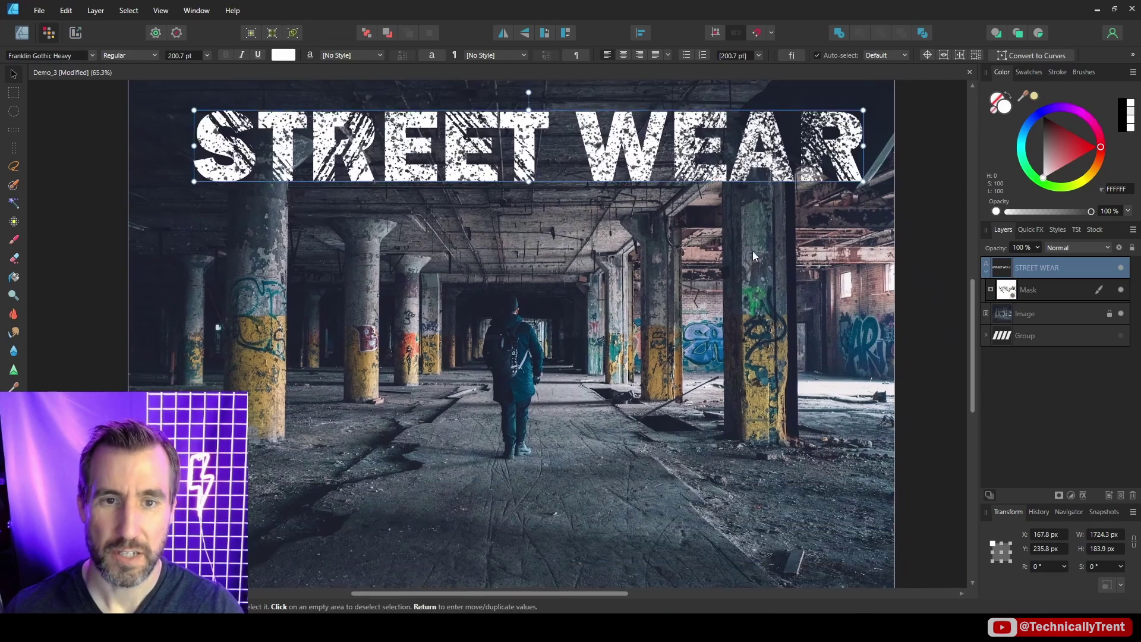
pyautogui.moveTo(760, 153); pyautogui.dragTo(748, 376)
pyautogui.scroll(5, 748, 376)
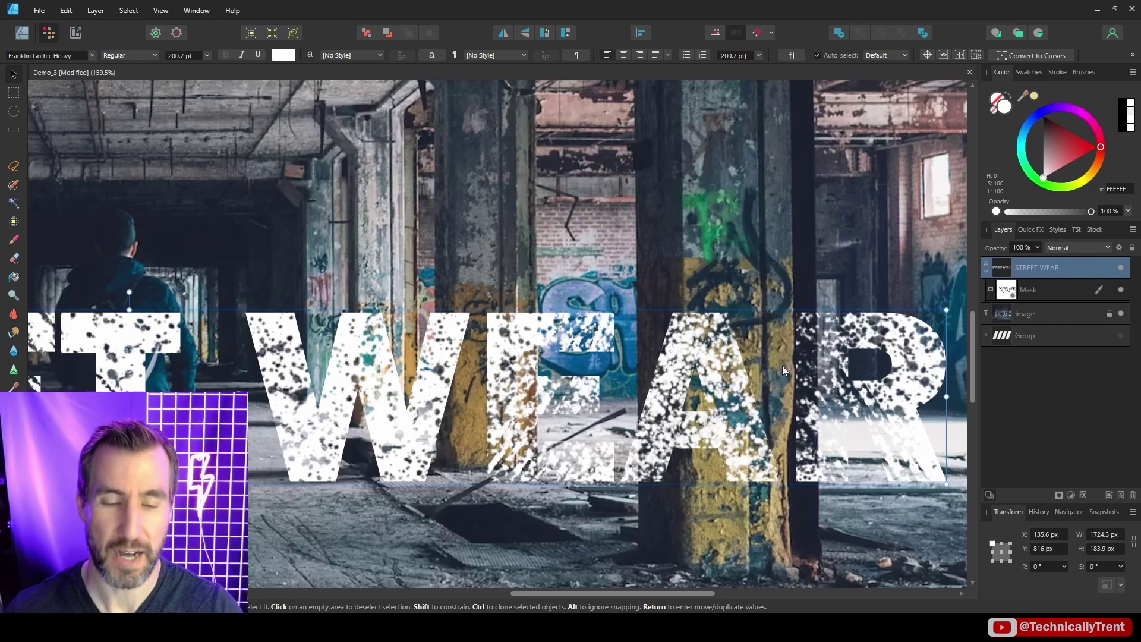
# - Replace the masked STREET WEAR wording with TEST TEXT
pyautogui.hotkey('ctrl', '0')
pyautogui.press('BackSpace')
pyautogui.press('BackSpace')
pyautogui.press('BackSpace')
pyautogui.press('BackSpace')
pyautogui.press('BackSpace')
pyautogui.press('BackSpace')
pyautogui.press('BackSpace')
pyautogui.press('BackSpace')
pyautogui.press('BackSpace')
pyautogui.press('BackSpace')
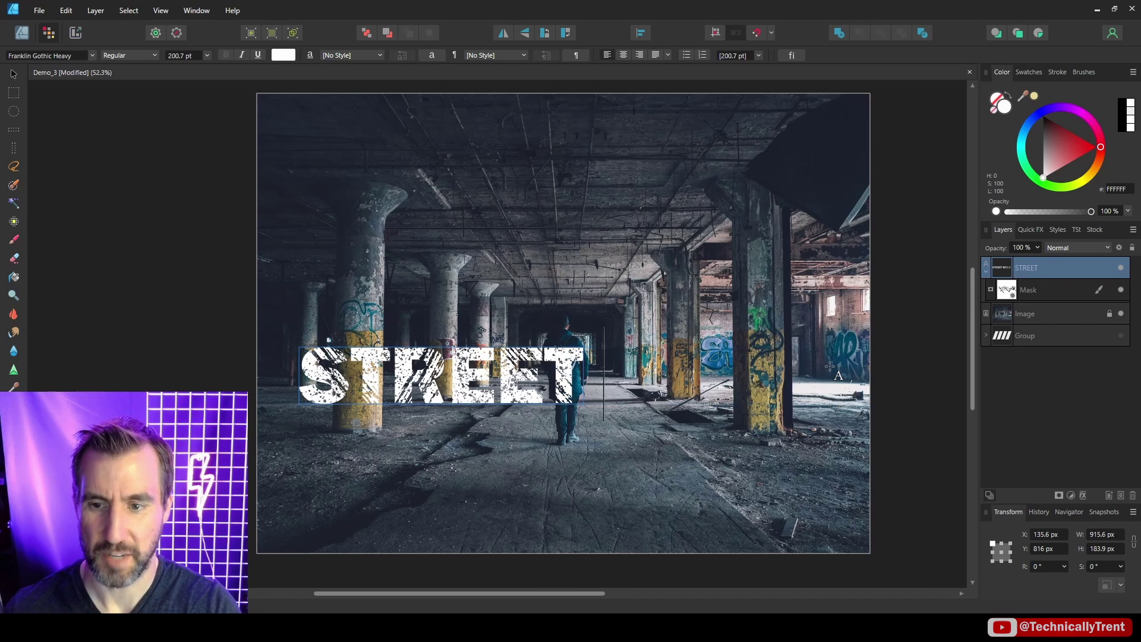
pyautogui.press('BackSpace')
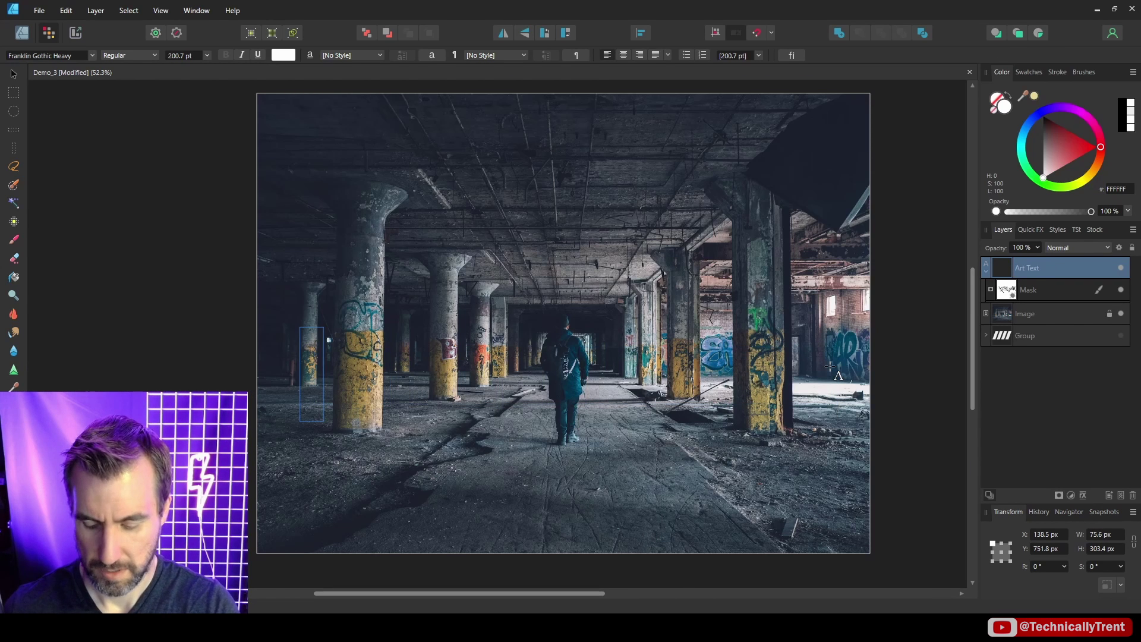
pyautogui.write('TEST TEXT')
pyautogui.press('Escape')
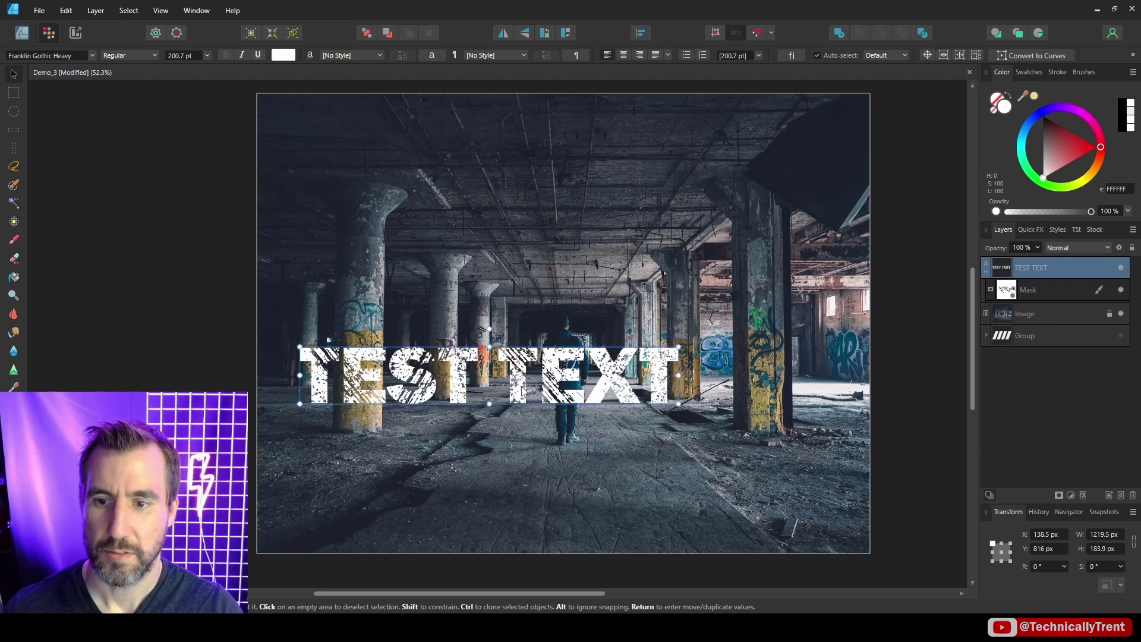
# - Move the masked TEST TEXT wording slightly up and to the right on the image
pyautogui.moveTo(523, 384); pyautogui.dragTo(573, 370)
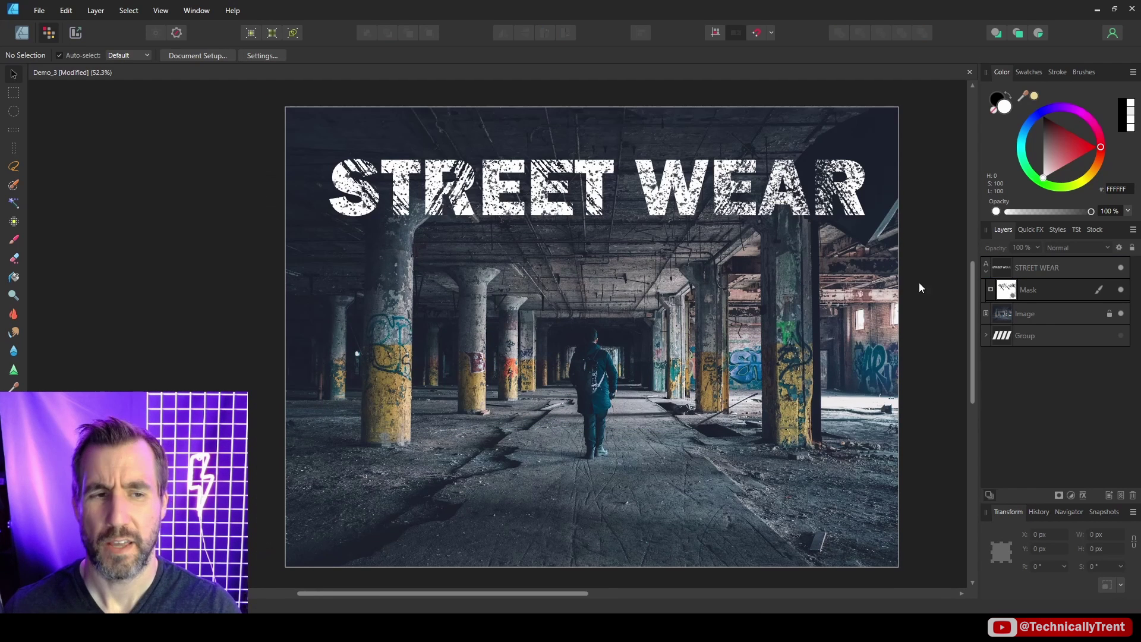
# - Recolour the masked STREET WEAR text yellow (FFD000) and open the bevel type choices in its layer effects
pyautogui.click(724, 215)
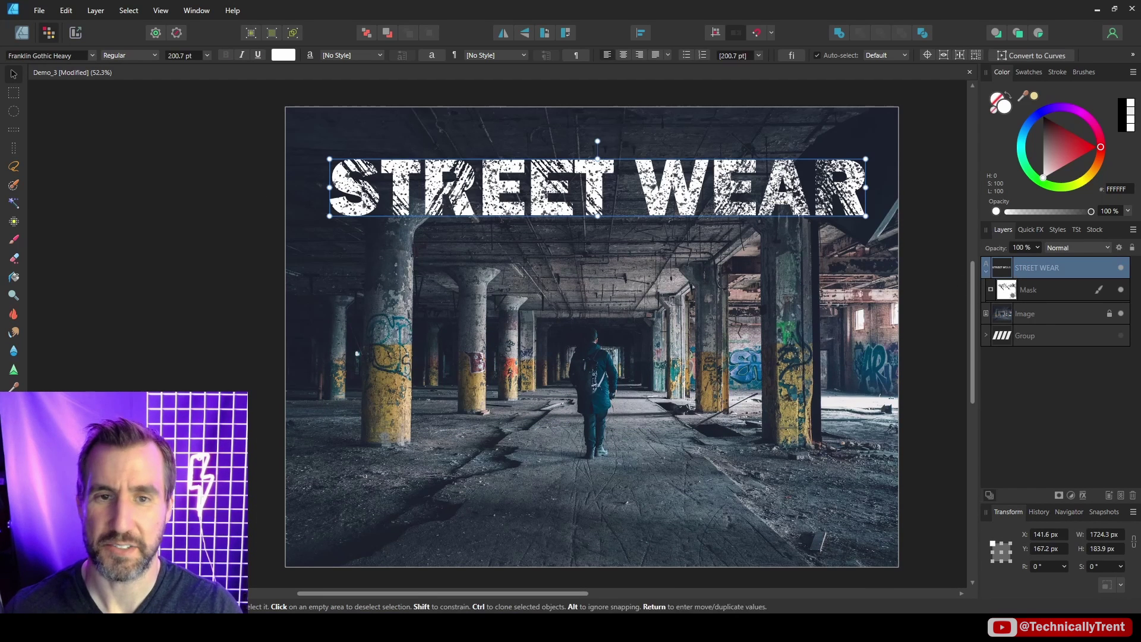
pyautogui.moveTo(1080, 184)
pyautogui.mouseDown()
pyautogui.moveTo(1098, 162)
pyautogui.moveTo(1093, 183)
pyautogui.mouseUp()
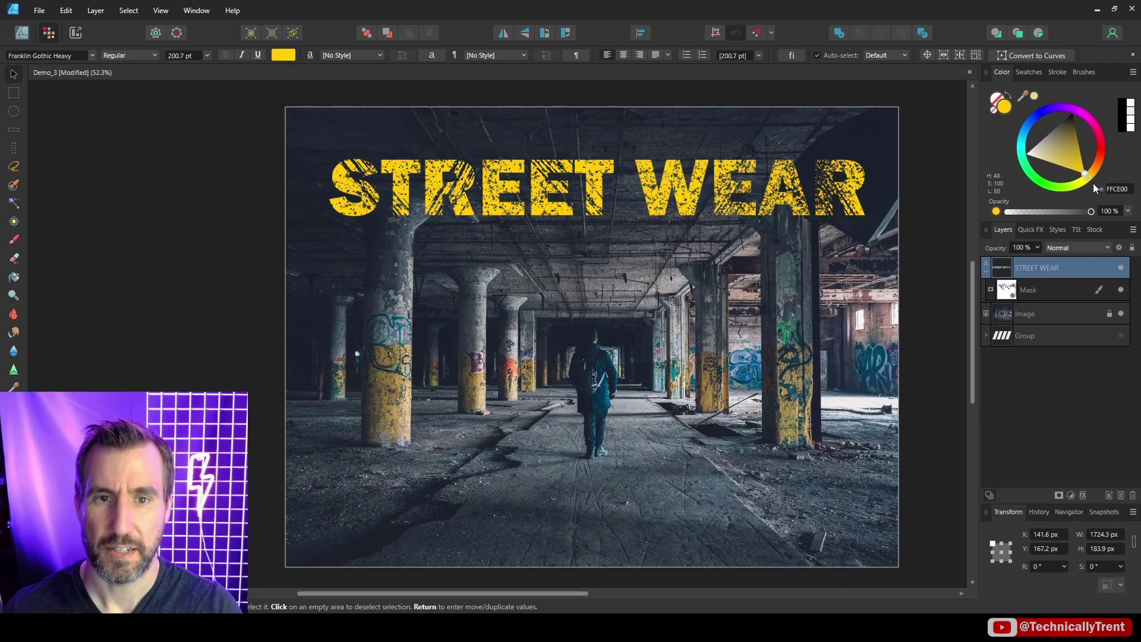
pyautogui.click(1082, 495)
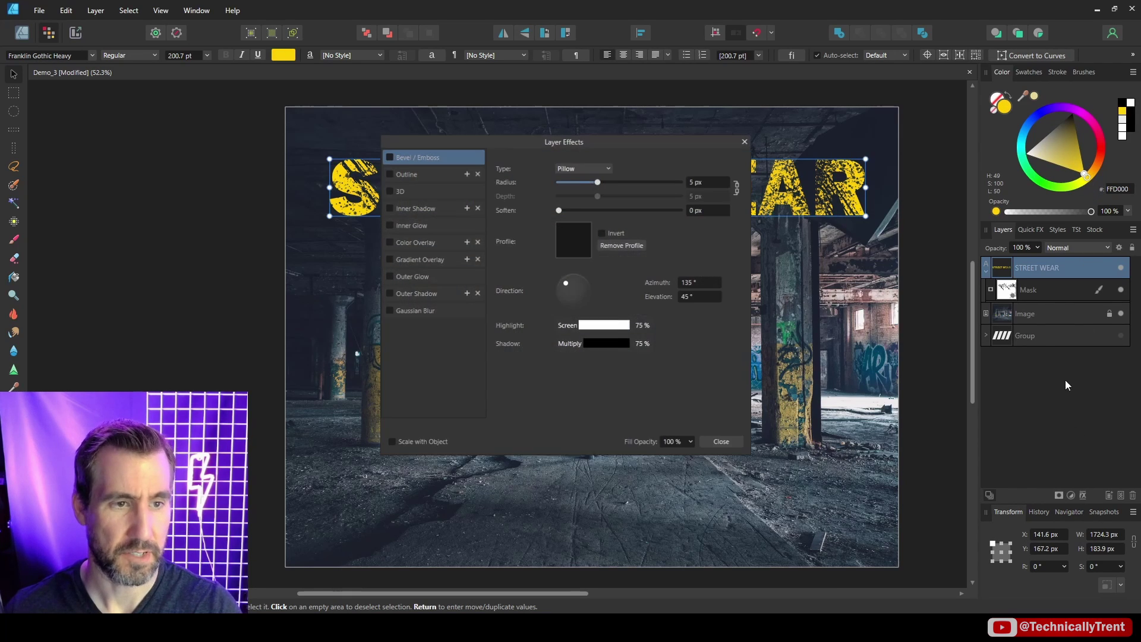
pyautogui.click(616, 167)
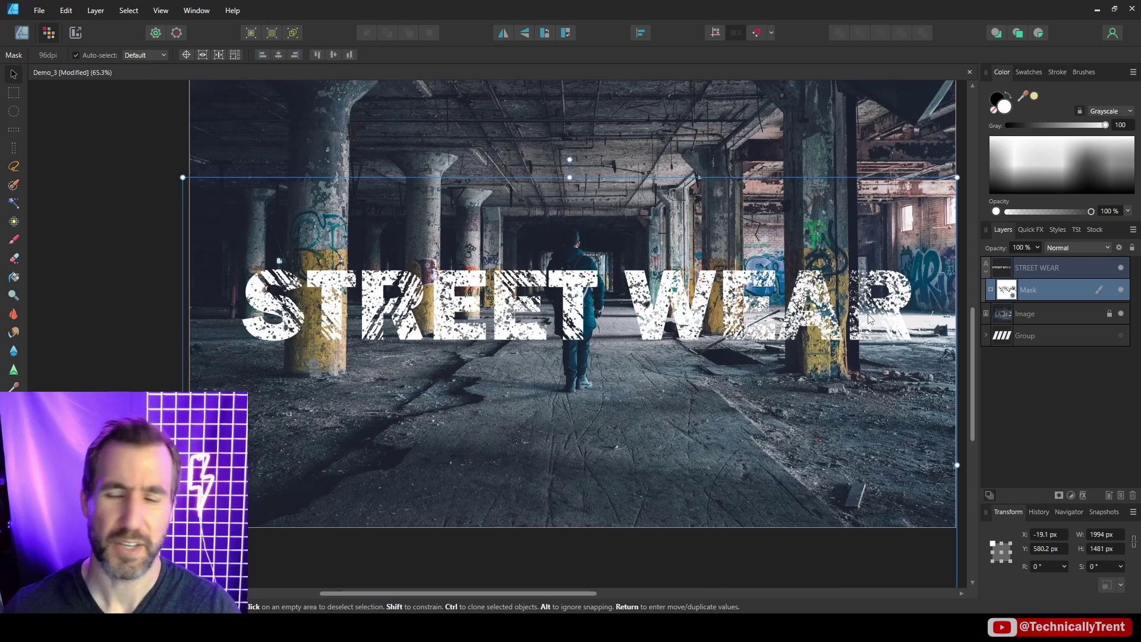
# - Move the masked STREET WEAR text up near the top of the image, to about X 141.6 px, Y 167.2 px
pyautogui.click(1014, 268)
pyautogui.scroll(-3, 627, 239)
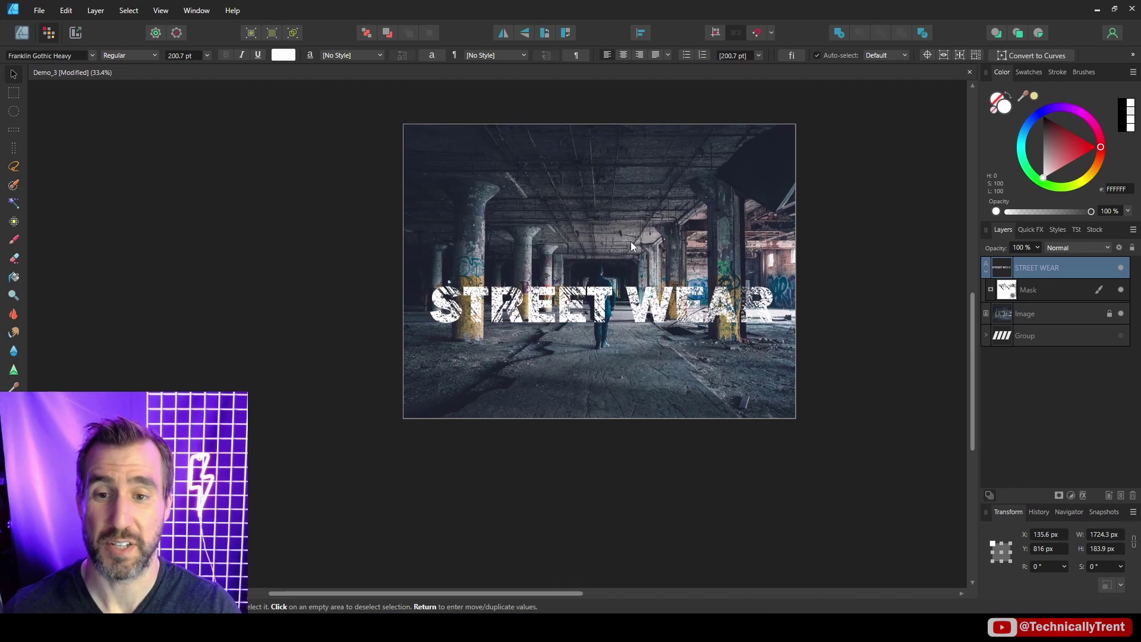
pyautogui.moveTo(577, 303); pyautogui.dragTo(580, 172)
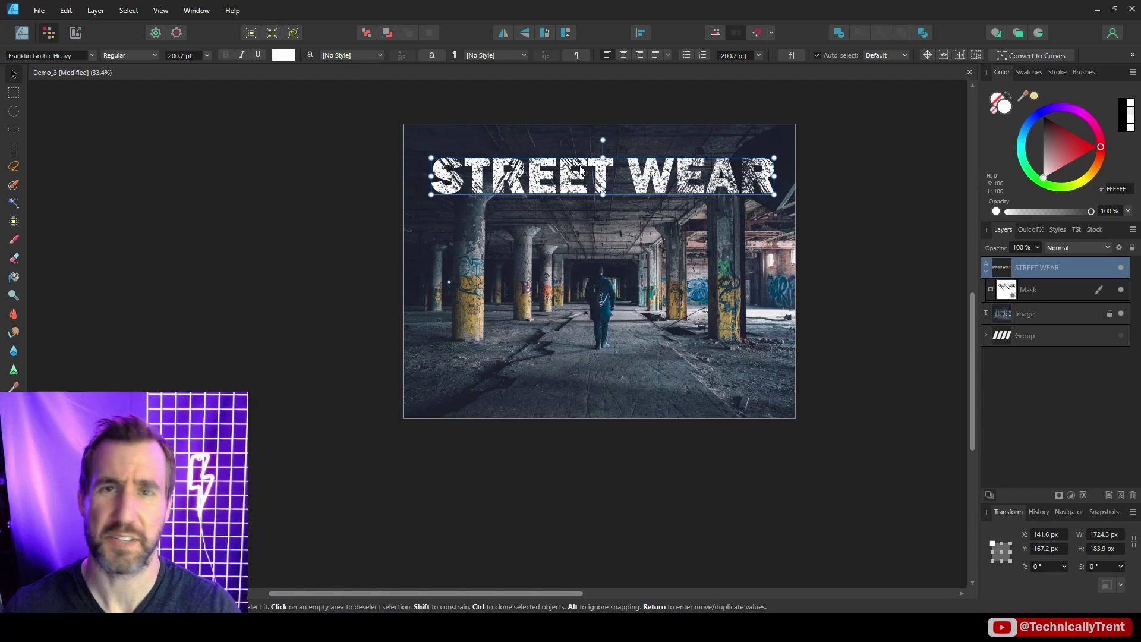